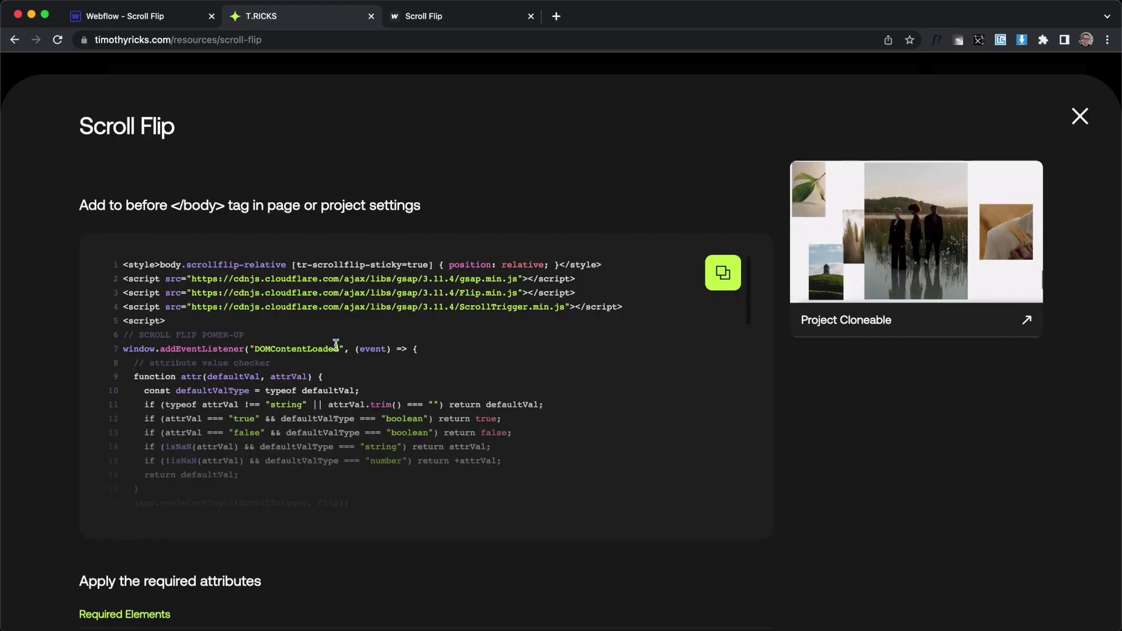
# Copy the Scroll Flip script, paste it into the Webflow Home page's custom code before the </body> tag, and save the page settings
pyautogui.click(719, 281)
pyautogui.press('super+1')
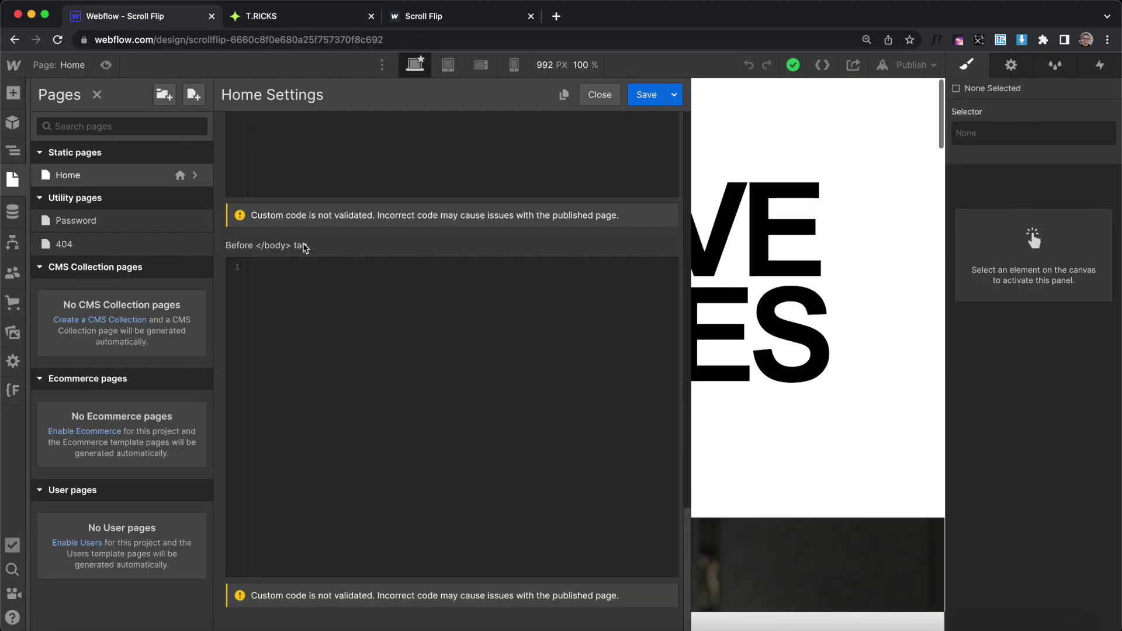
pyautogui.click(306, 344)
pyautogui.press('super+v')
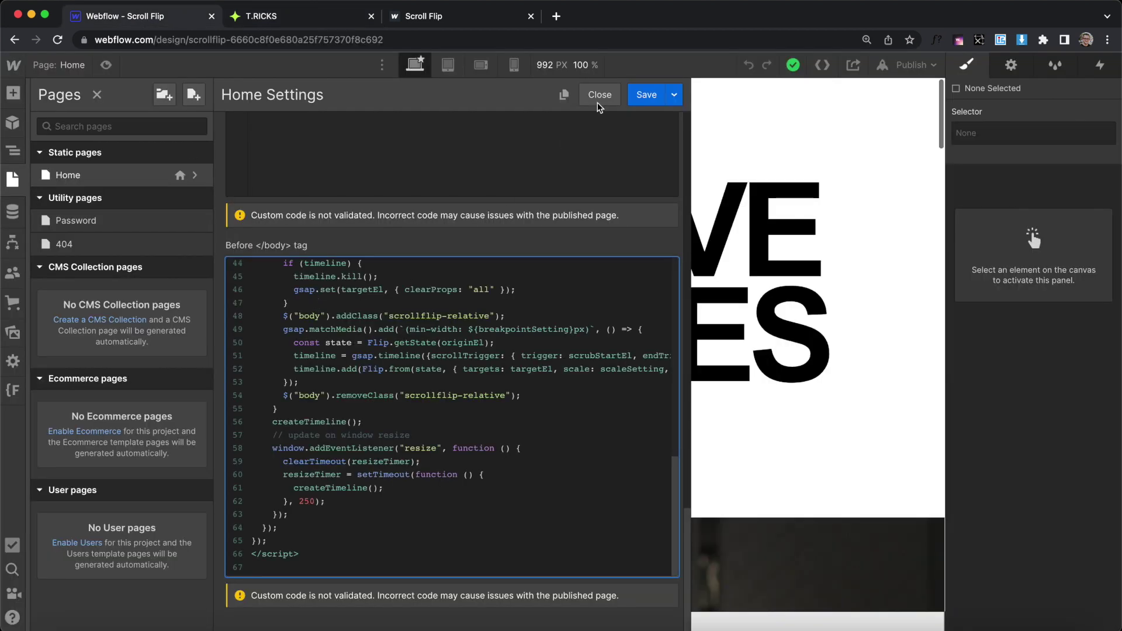
pyautogui.click(649, 94)
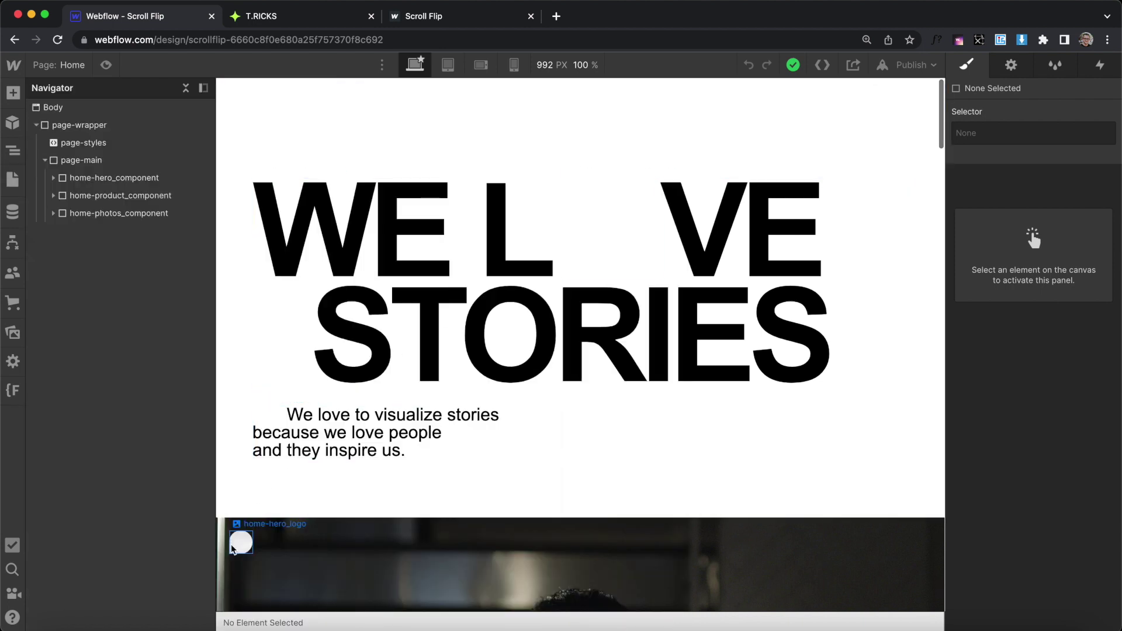
# Locate the home-hero_logo and home-hero_heading-span elements and select the home-hero_component that contains both
pyautogui.click(234, 548)
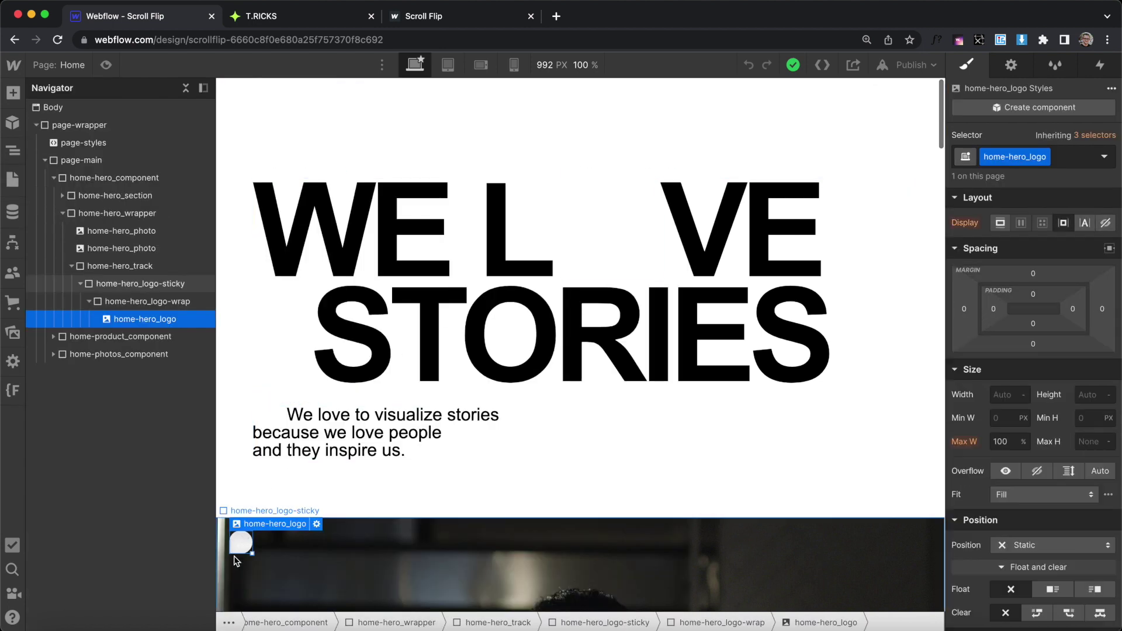
pyautogui.click(593, 223)
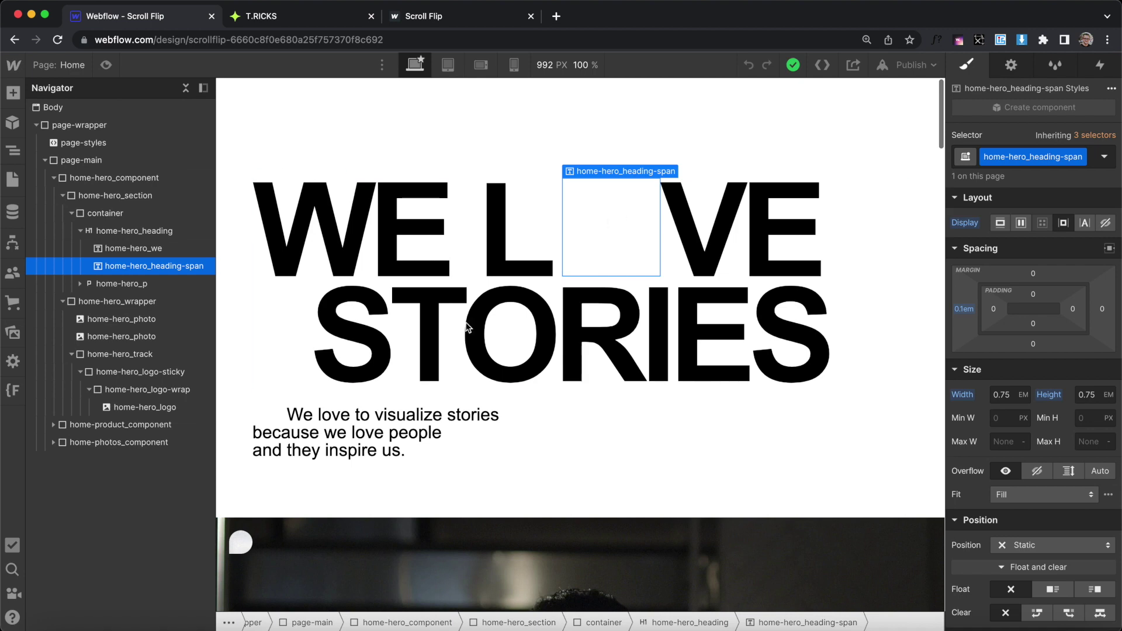
pyautogui.click(233, 535)
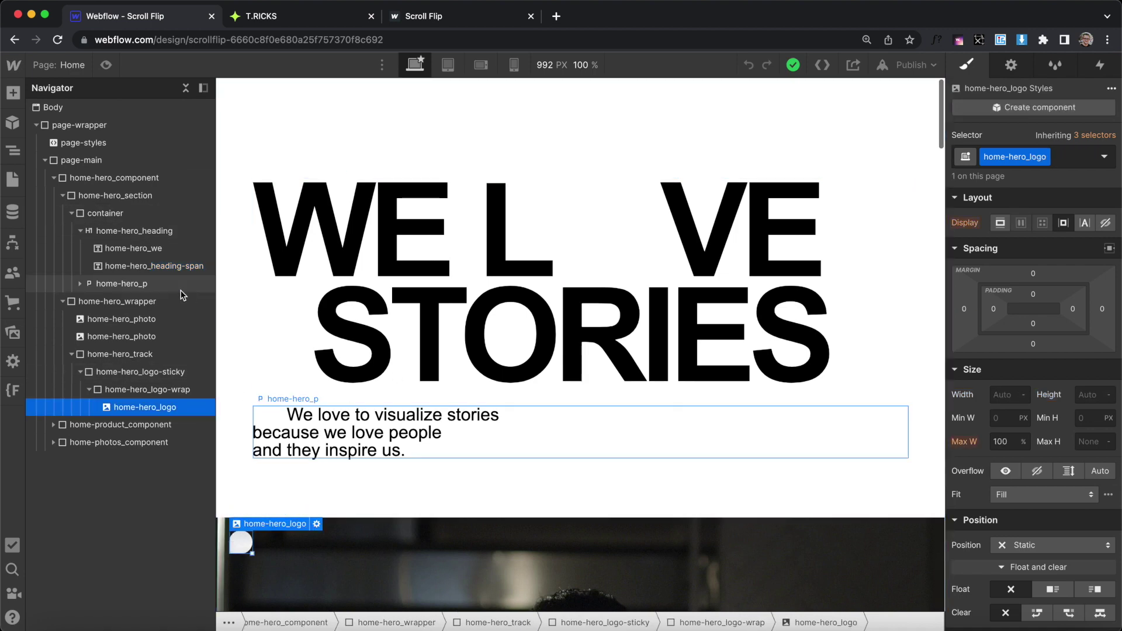
pyautogui.click(53, 178)
pyautogui.click(104, 178)
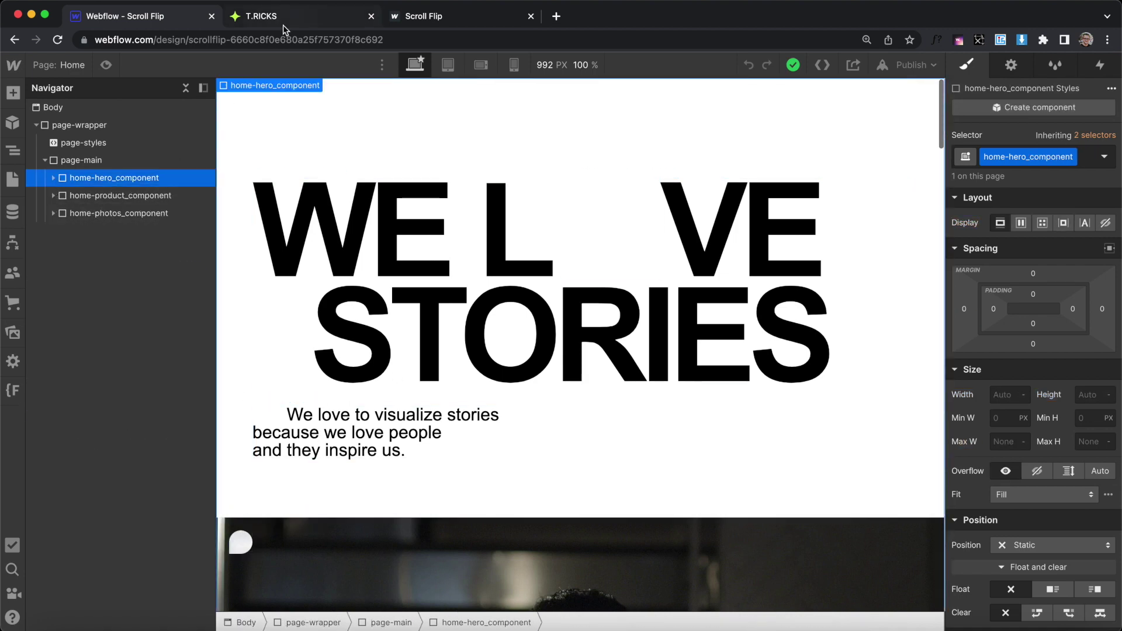
# Switch to the T.RICKS Scroll Flip page and copy the component element's attribute name, tr-scrollflip-element
pyautogui.click(283, 26)
pyautogui.scroll(-7, 860, 491)
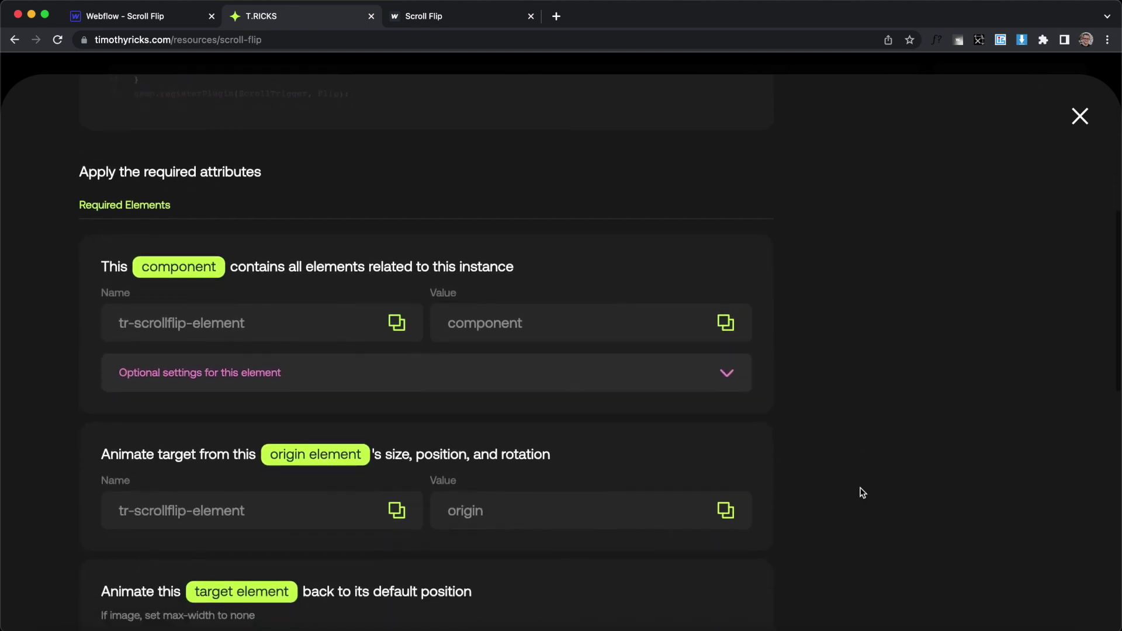
pyautogui.moveTo(178, 263)
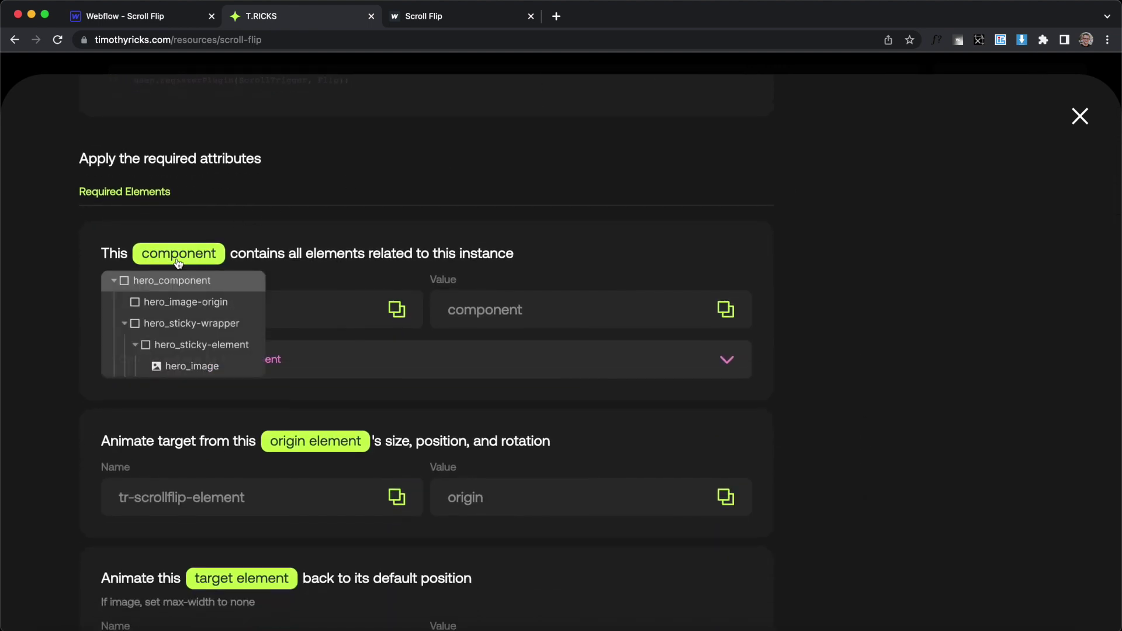
pyautogui.click(224, 313)
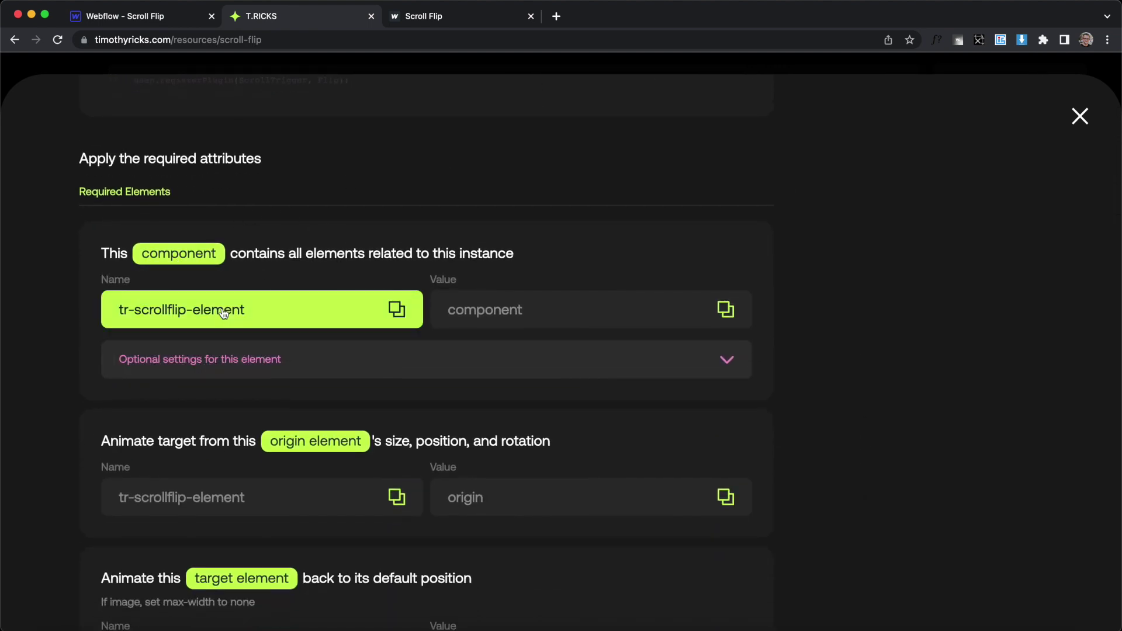
# Back in Webflow, add the custom attribute tr-scrollflip-element with the value component to home-hero_component
pyautogui.click(156, 18)
pyautogui.click(1011, 64)
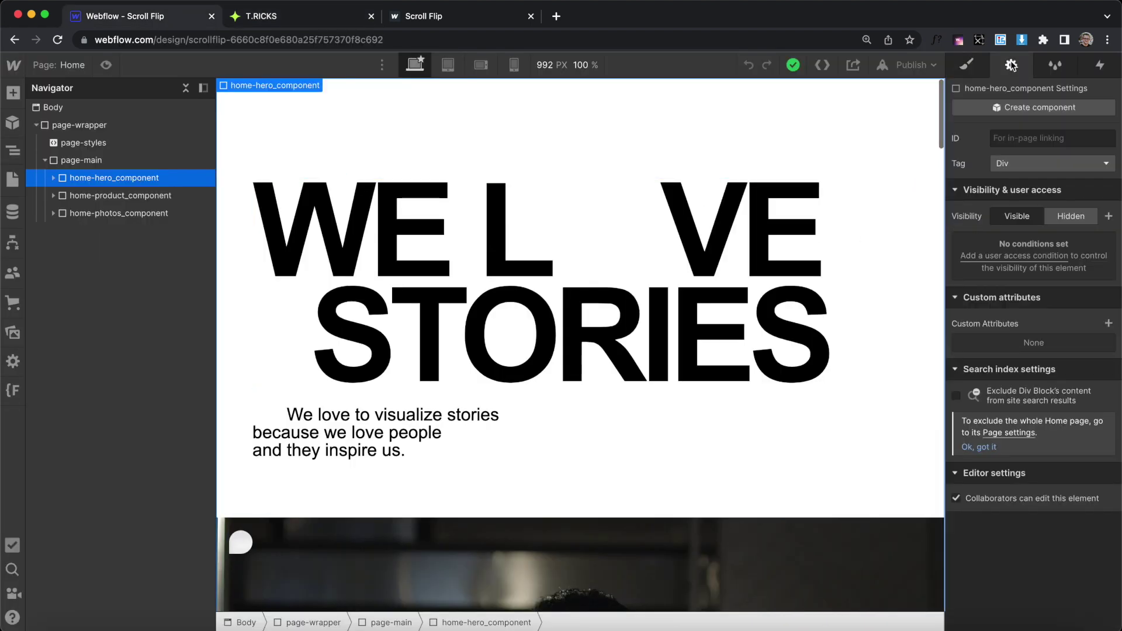
pyautogui.click(1109, 323)
pyautogui.press('super+v')
pyautogui.click(1023, 397)
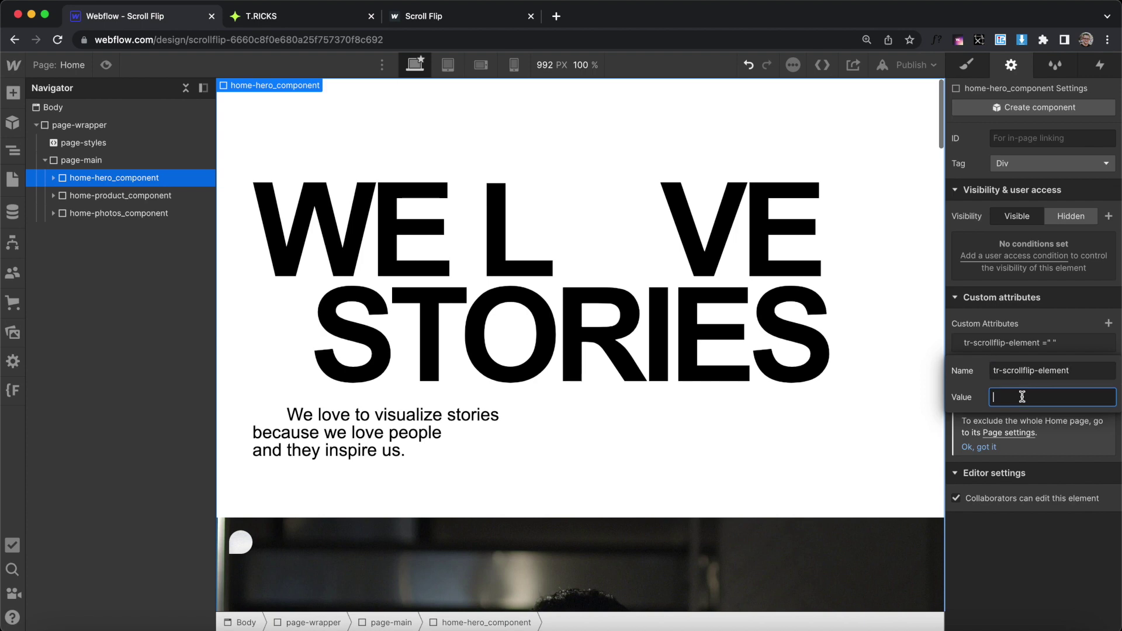
pyautogui.write('component')
pyautogui.click(1035, 454)
# Check the origin element's attribute on the T.RICKS page, and add tr-scrollflip-element with the value origin to home-hero_heading-span in Webflow
pyautogui.click(304, 18)
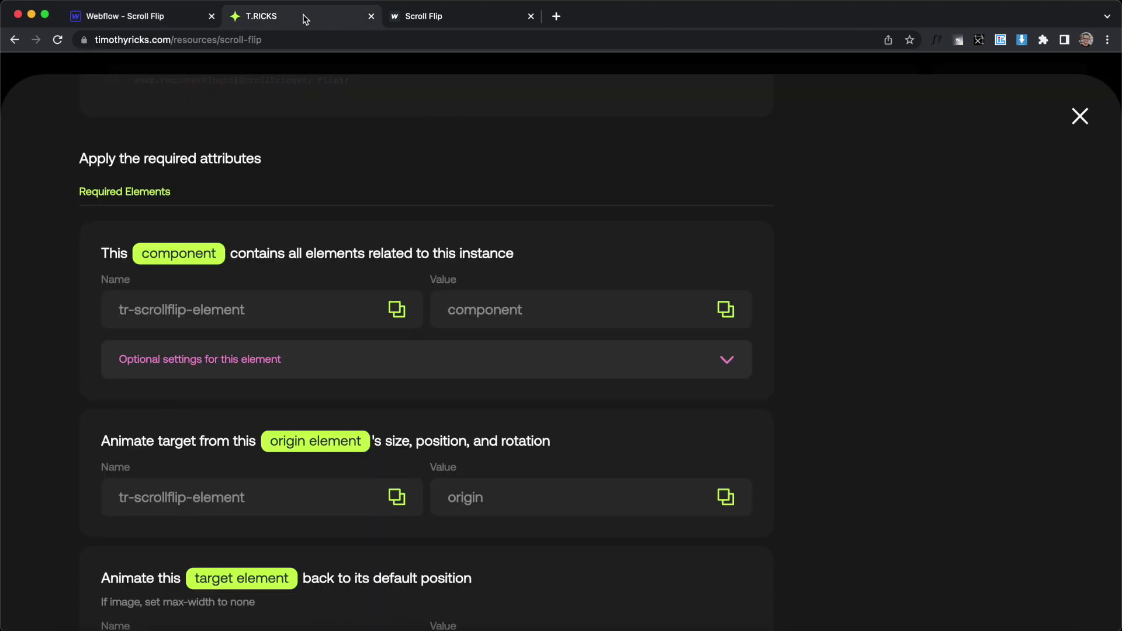
pyautogui.scroll(-2, 1003, 373)
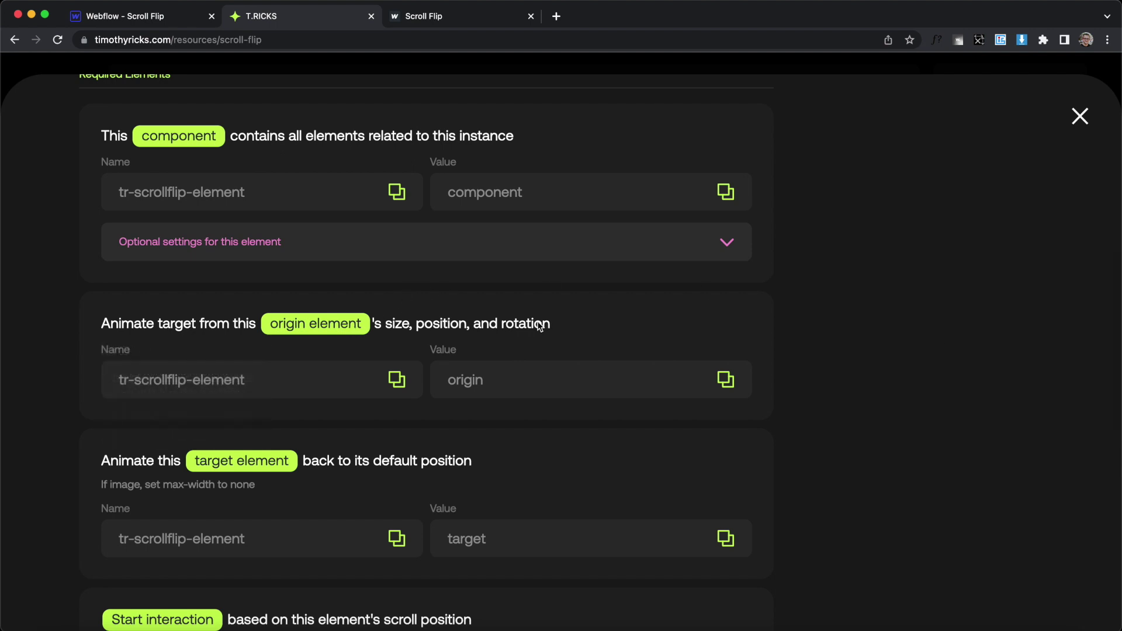
pyautogui.click(139, 15)
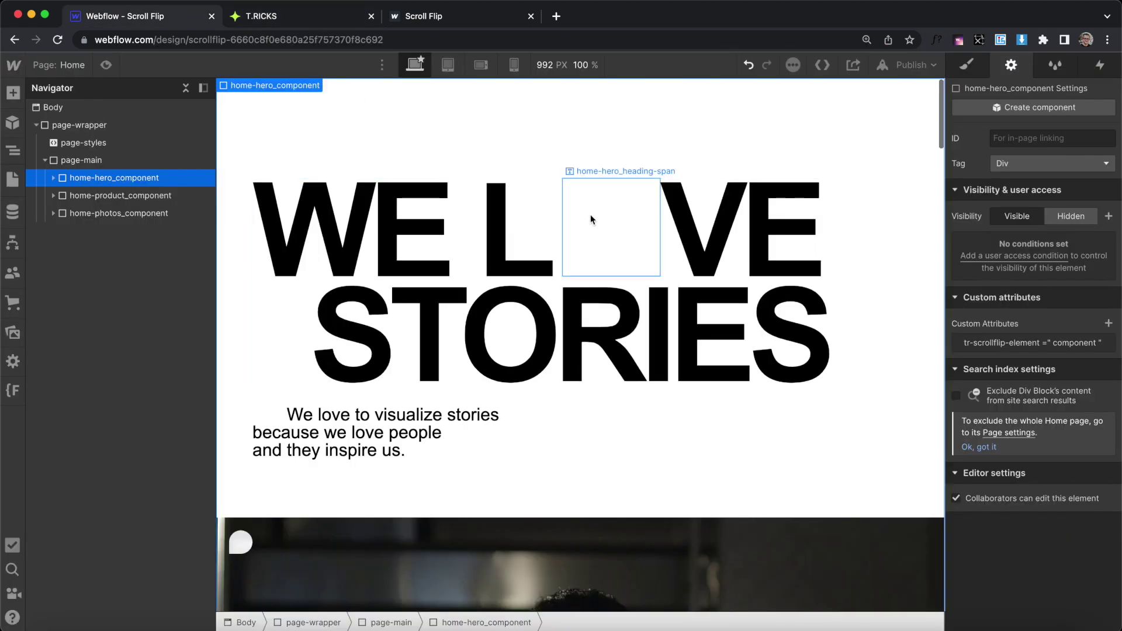
pyautogui.click(585, 211)
pyautogui.click(967, 64)
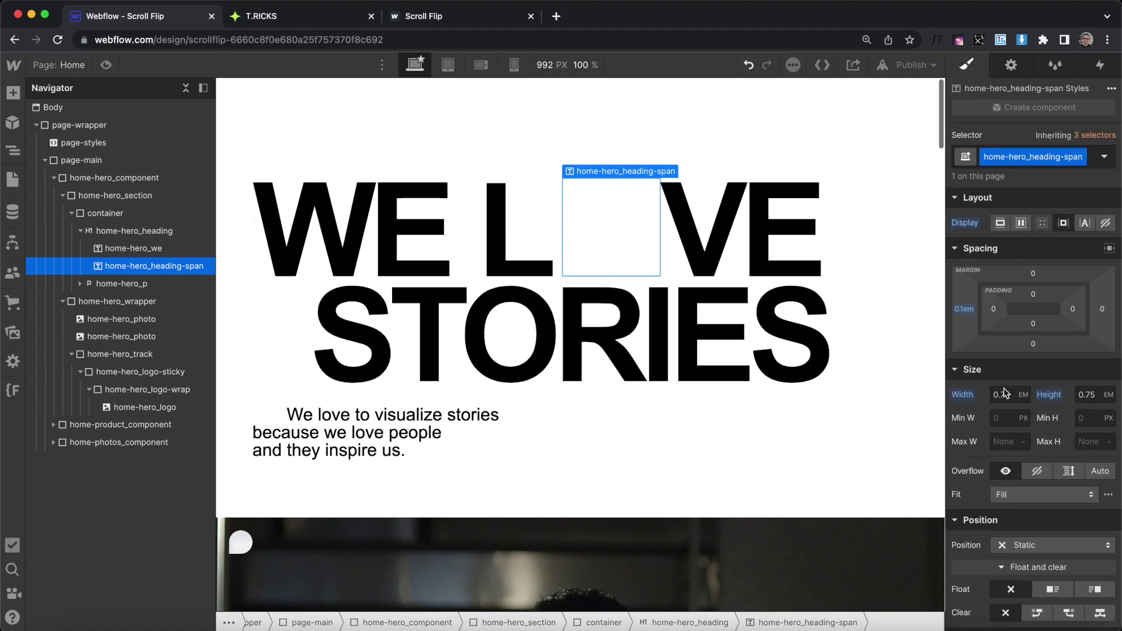
pyautogui.click(1011, 64)
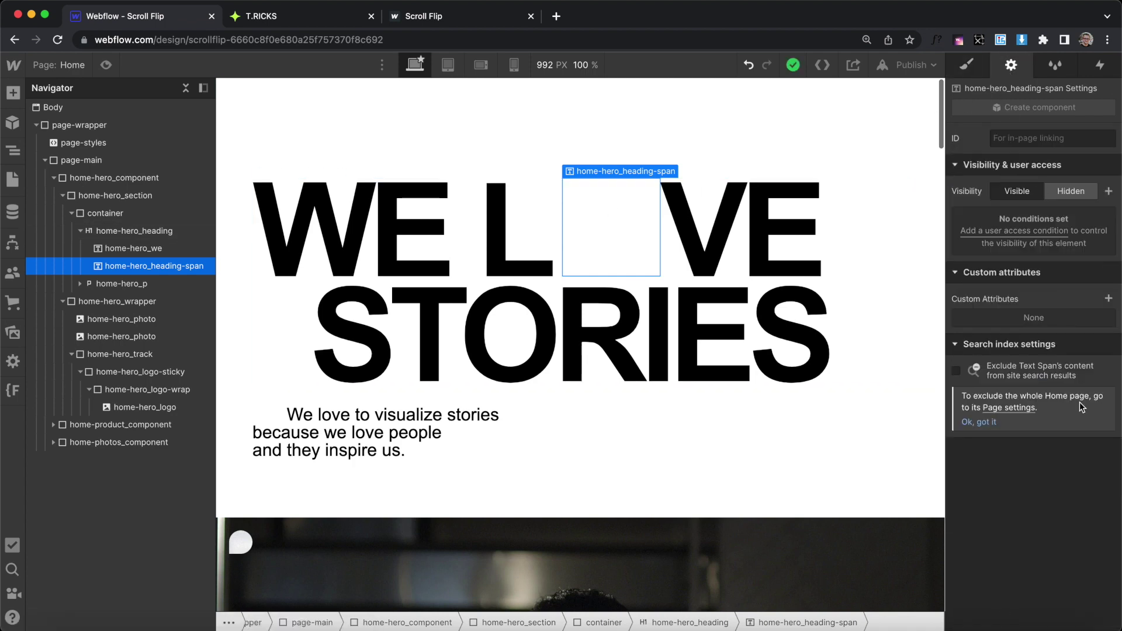
pyautogui.click(1111, 300)
pyautogui.click(1033, 345)
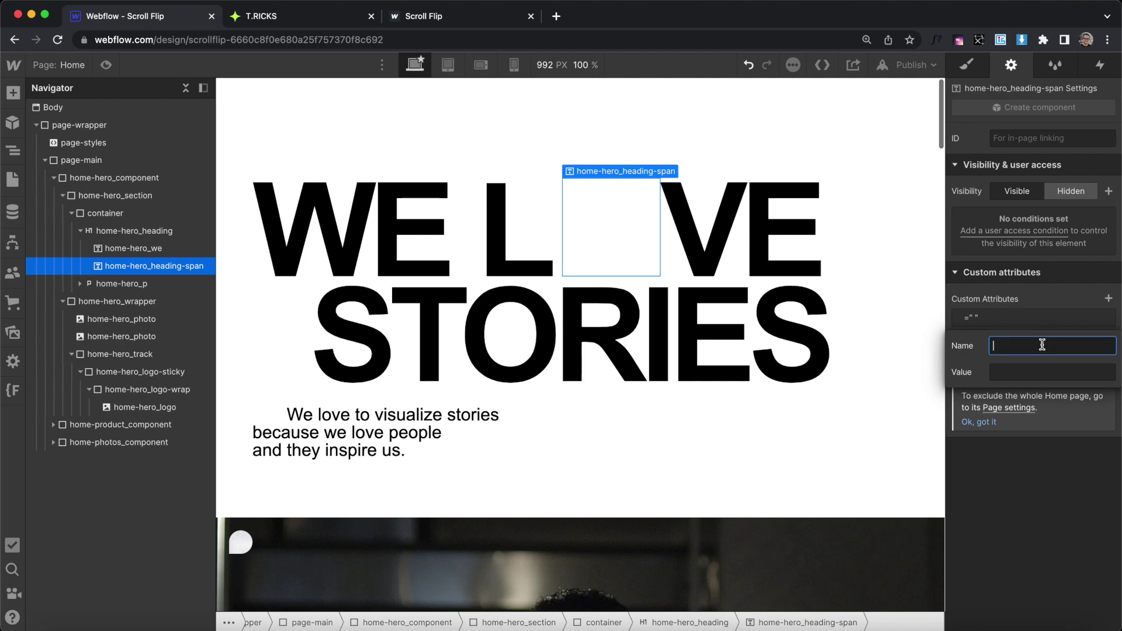
pyautogui.write('tr-scrollflip-element')
pyautogui.click(1033, 372)
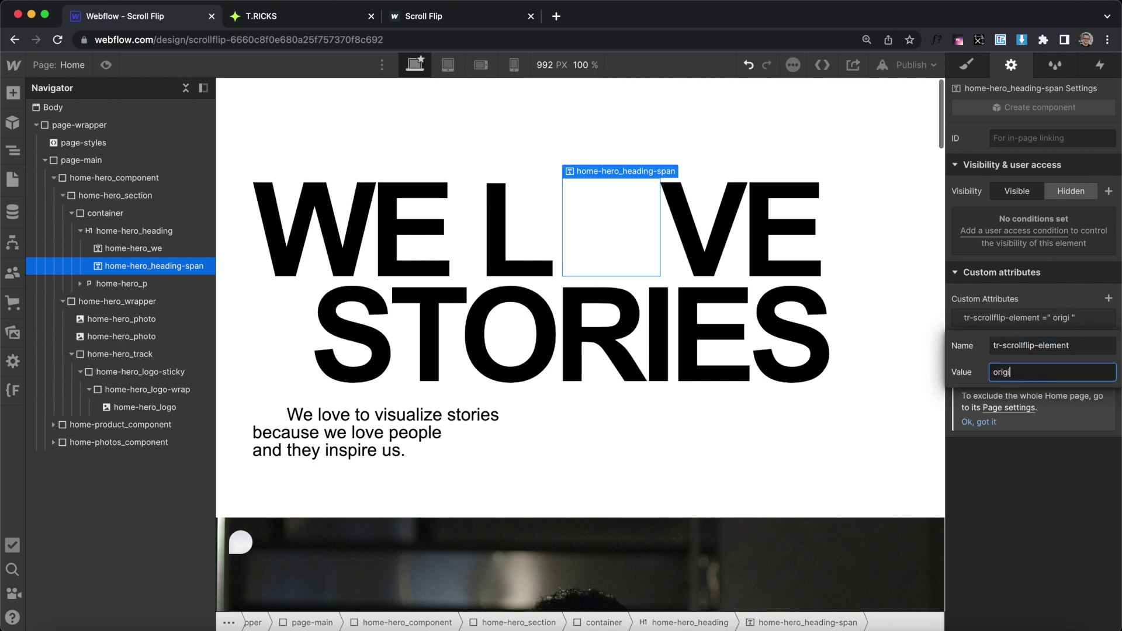
pyautogui.click(1060, 431)
# Check the target element's attribute on the T.RICKS page, and add tr-scrollflip-element with the value target to the home-hero_logo image in Webflow
pyautogui.click(287, 13)
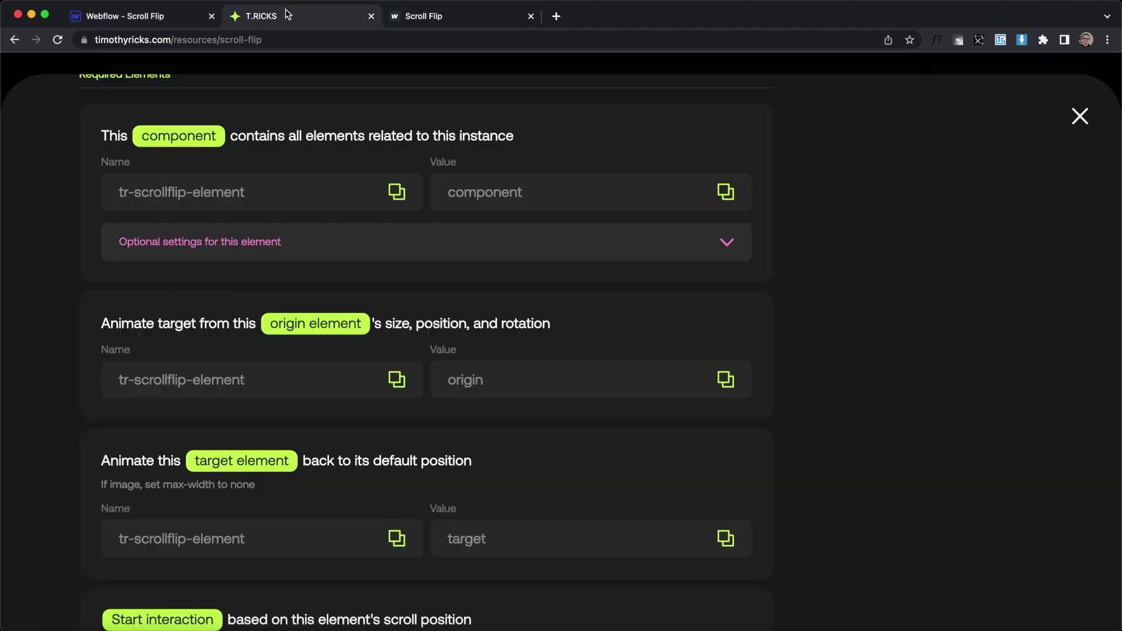
pyautogui.scroll(-3, 338, 359)
pyautogui.moveTo(261, 320)
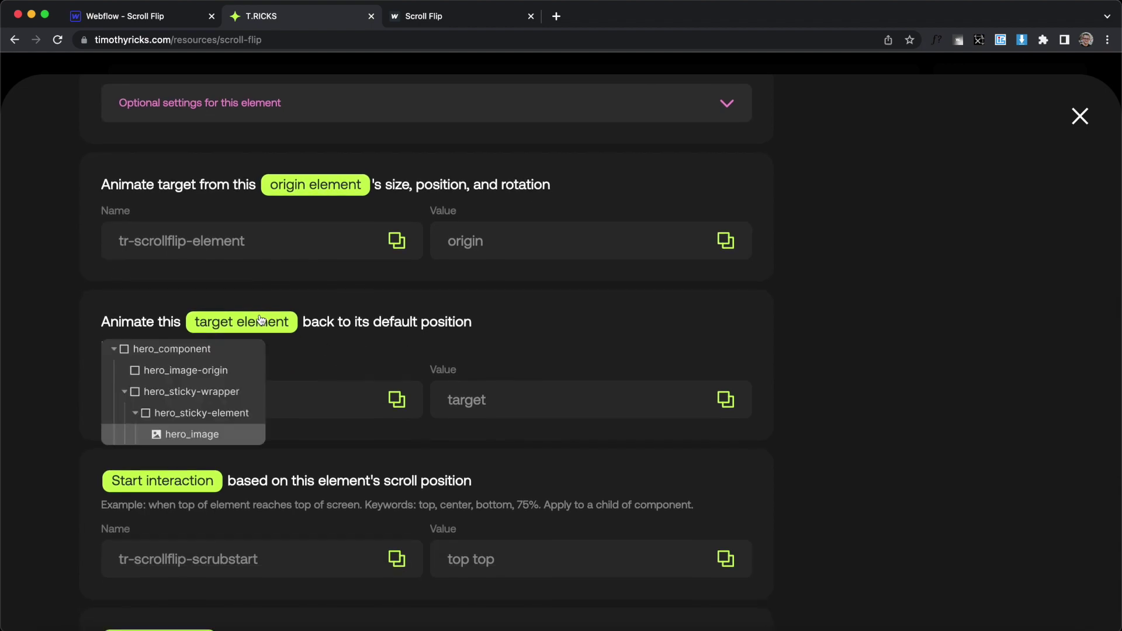
pyautogui.click(149, 16)
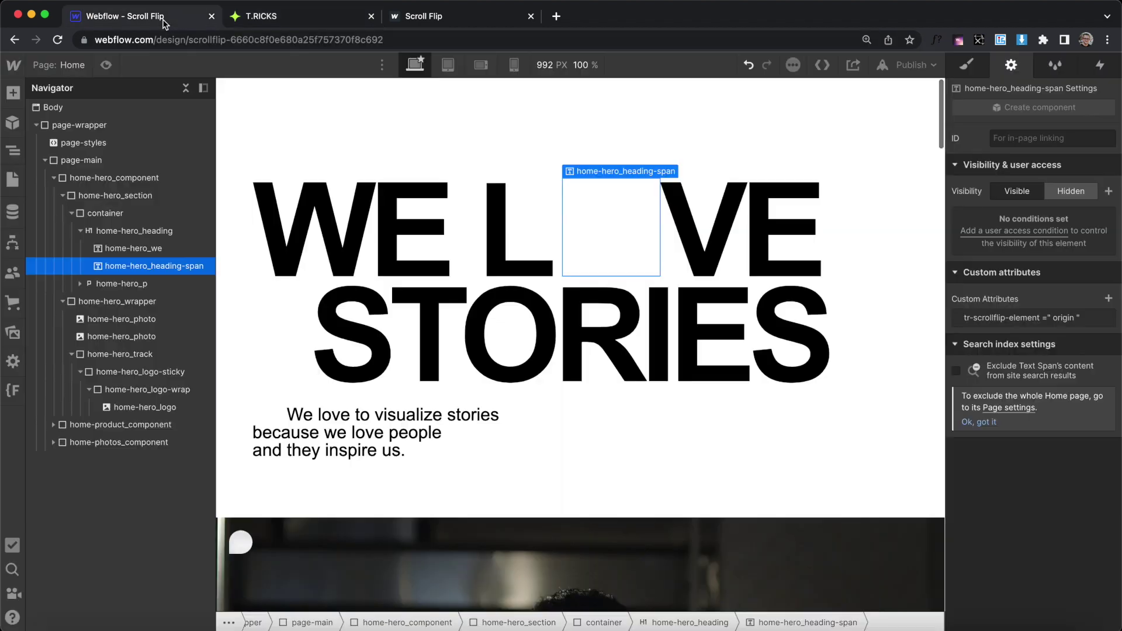
pyautogui.click(239, 541)
pyautogui.scroll(-2, 1035, 409)
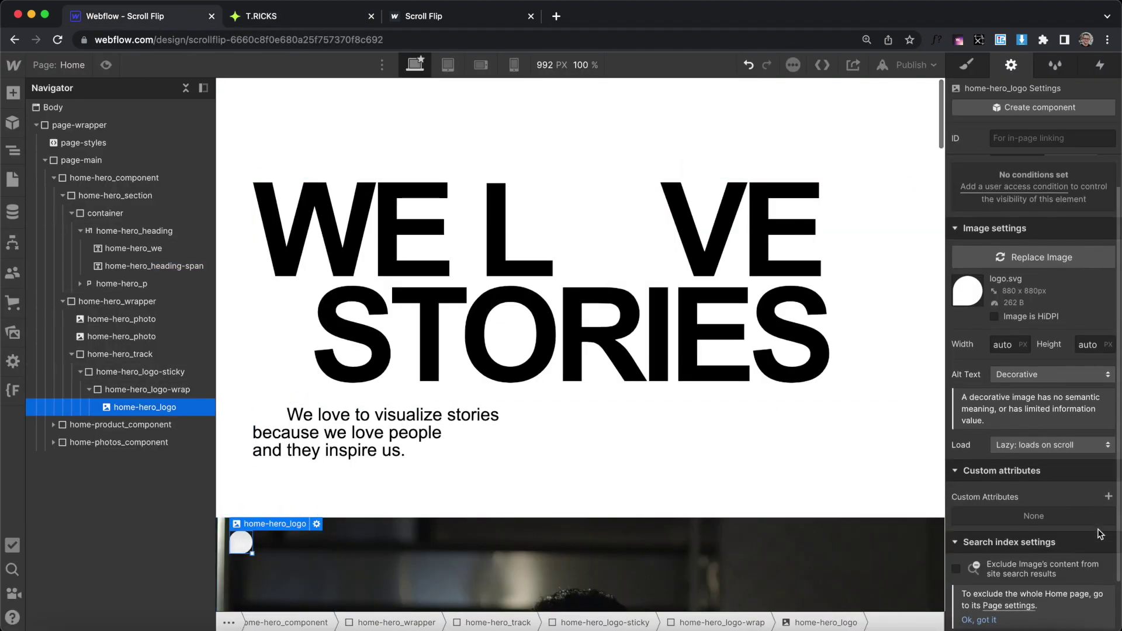
pyautogui.click(1109, 483)
pyautogui.click(1044, 535)
pyautogui.write('tr-scrollflip-element')
pyautogui.press('Tab')
pyautogui.write('target')
pyautogui.press('Return')
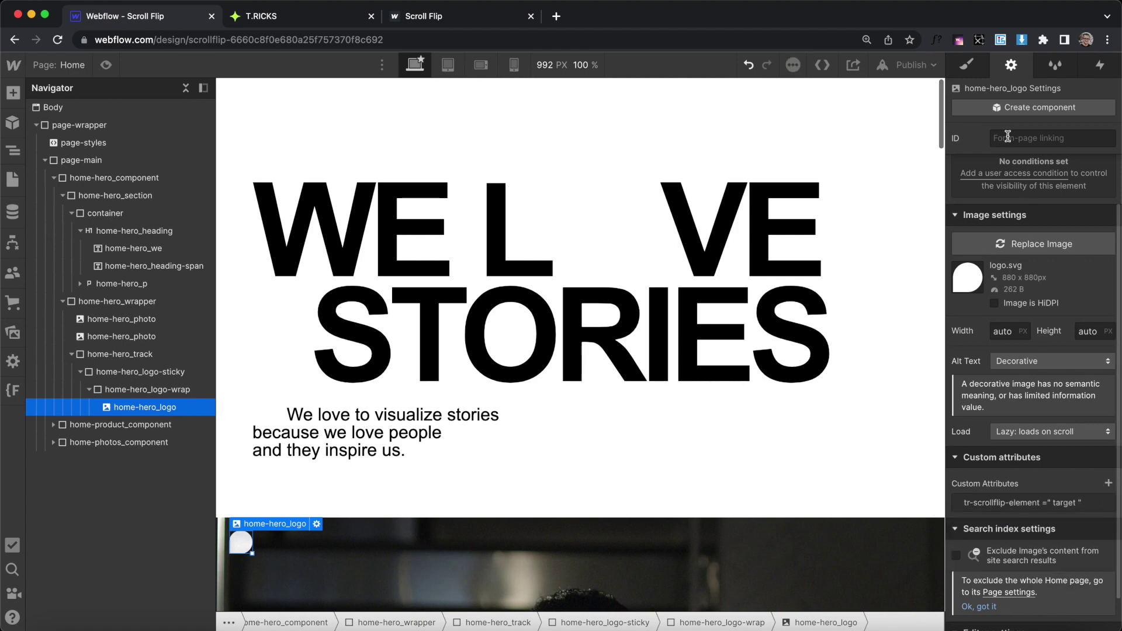
# Set the home-hero_logo image's width and height to 100% and its max width to None
pyautogui.click(977, 70)
pyautogui.click(156, 393)
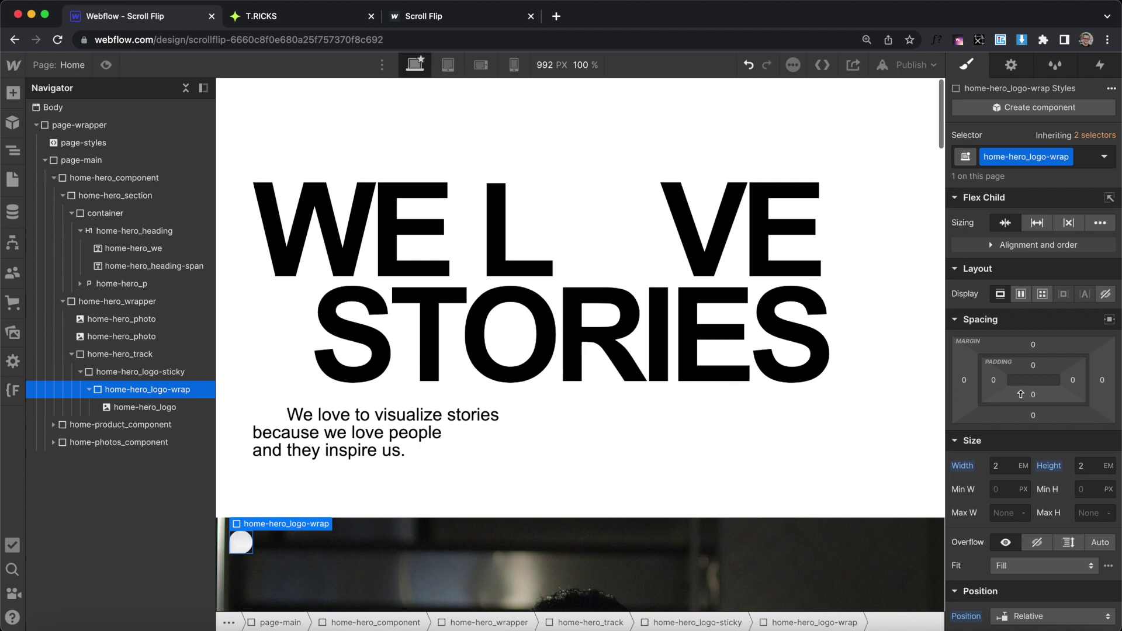
pyautogui.click(145, 408)
pyautogui.click(995, 394)
pyautogui.write('100%')
pyautogui.press('Return')
pyautogui.click(1085, 395)
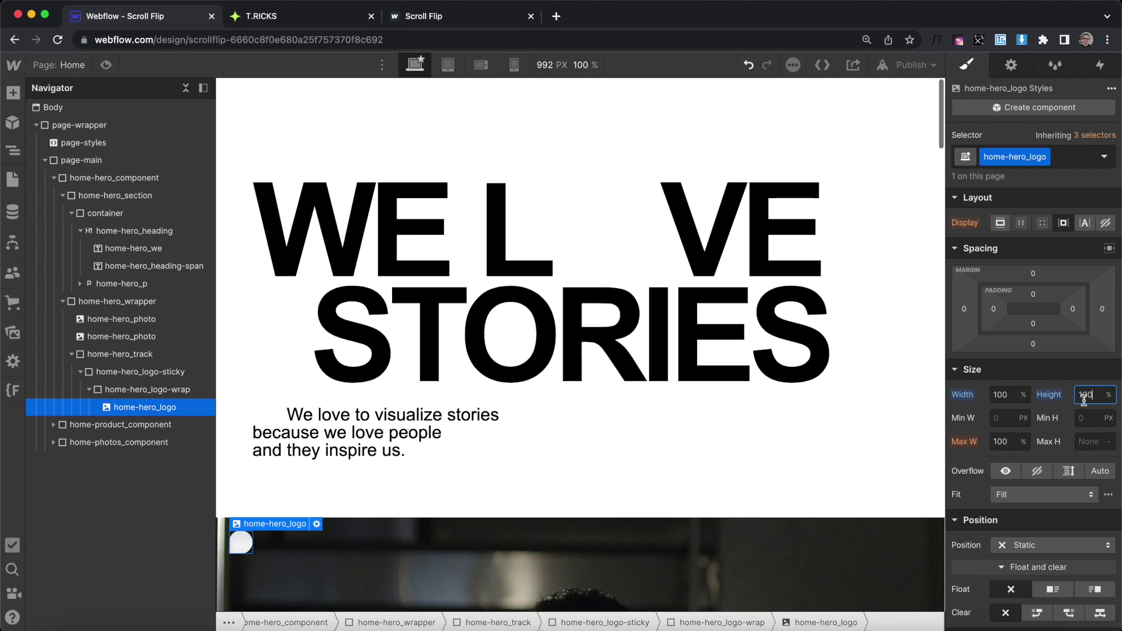
pyautogui.press('Return')
pyautogui.click(1024, 441)
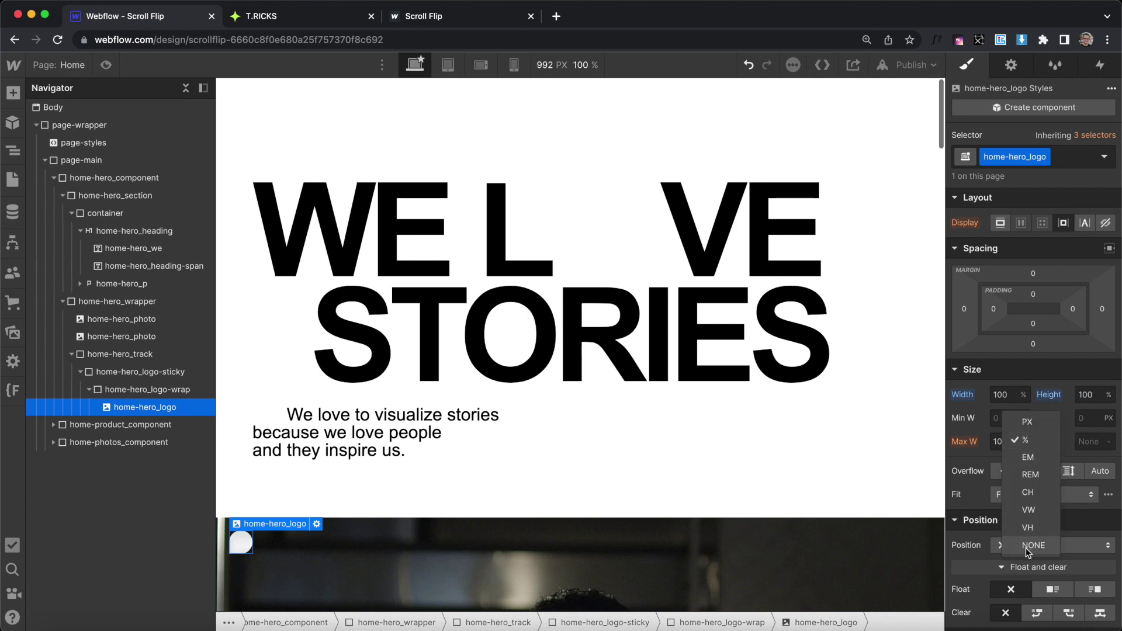
pyautogui.click(1032, 546)
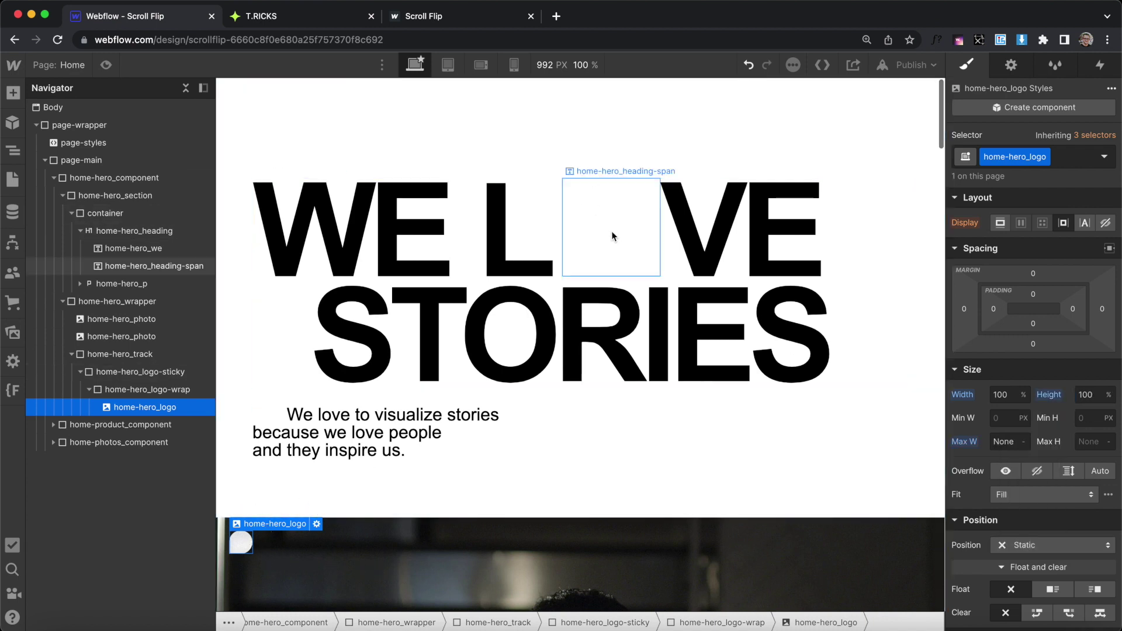
# Collapse home-hero_section and home-hero_wrapper in the element tree, and copy the attribute name tr-scrollflip-scrubstart from the T.RICKS page
pyautogui.click(1008, 68)
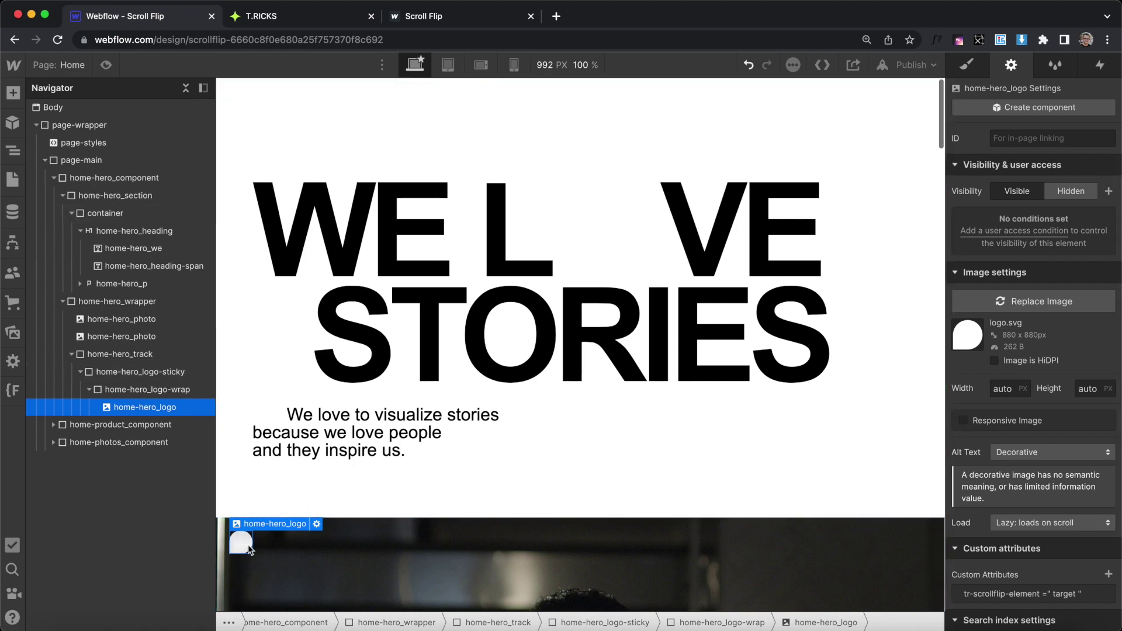
pyautogui.click(62, 196)
pyautogui.click(61, 213)
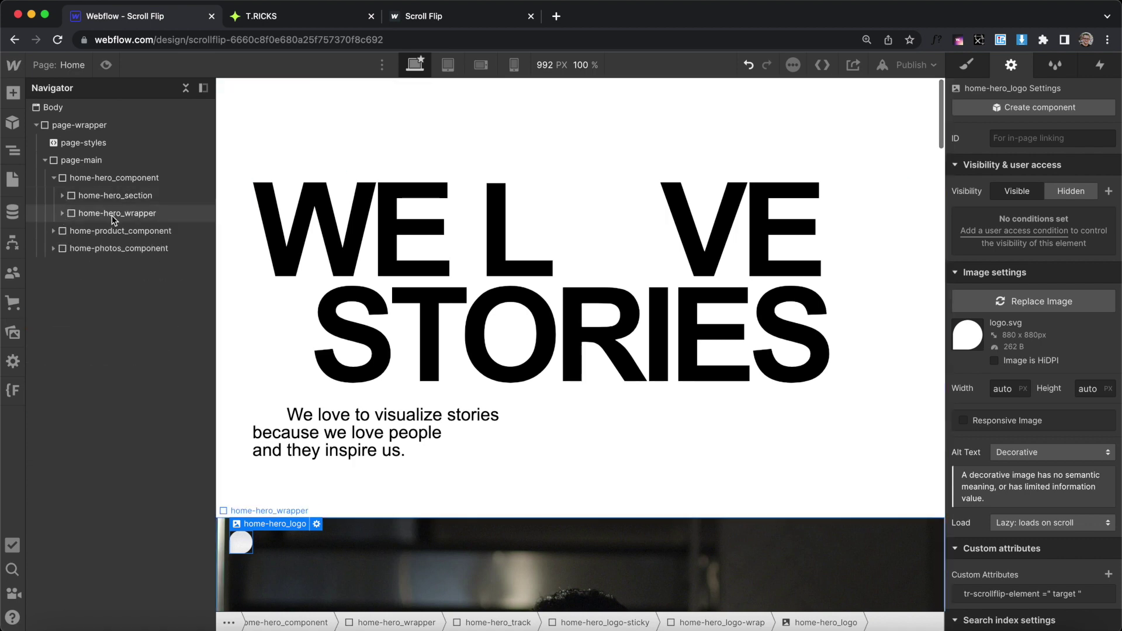
pyautogui.click(111, 214)
pyautogui.click(292, 17)
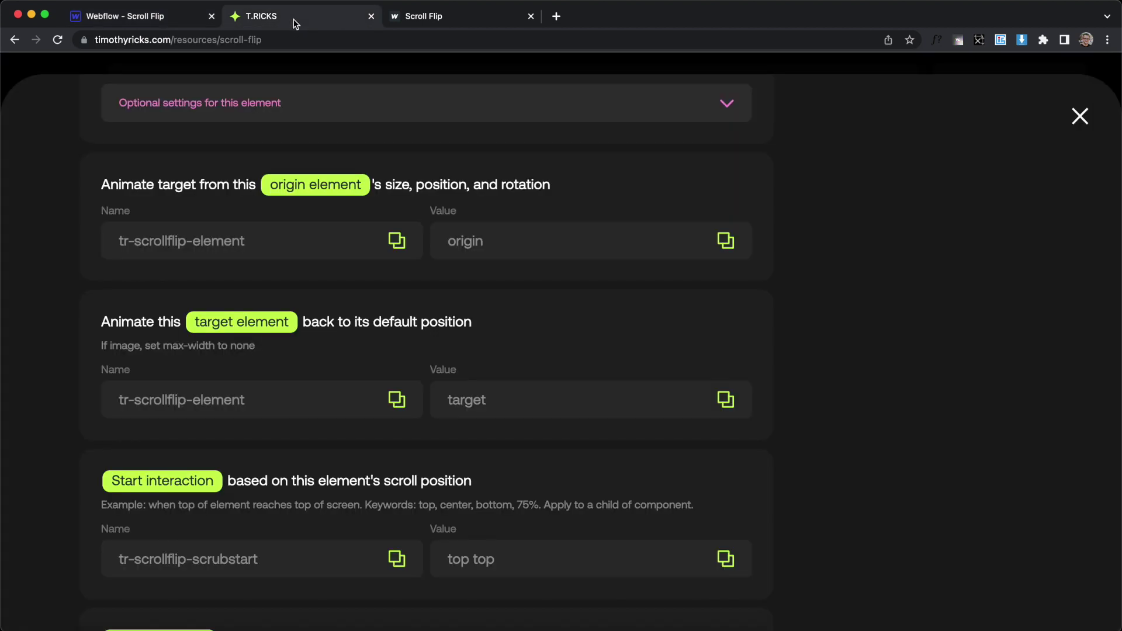
pyautogui.scroll(-5, 928, 307)
pyautogui.click(244, 364)
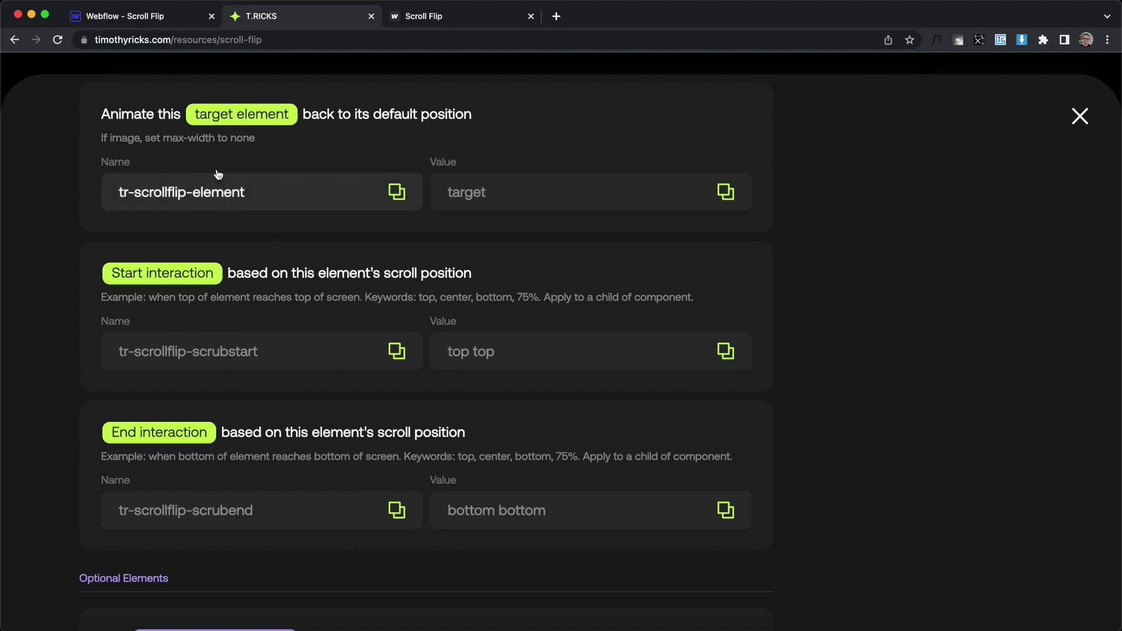
# Back in Webflow, add the custom attribute tr-scrollflip-scrubstart with the value top top to home-hero_section
pyautogui.click(153, 18)
pyautogui.click(113, 197)
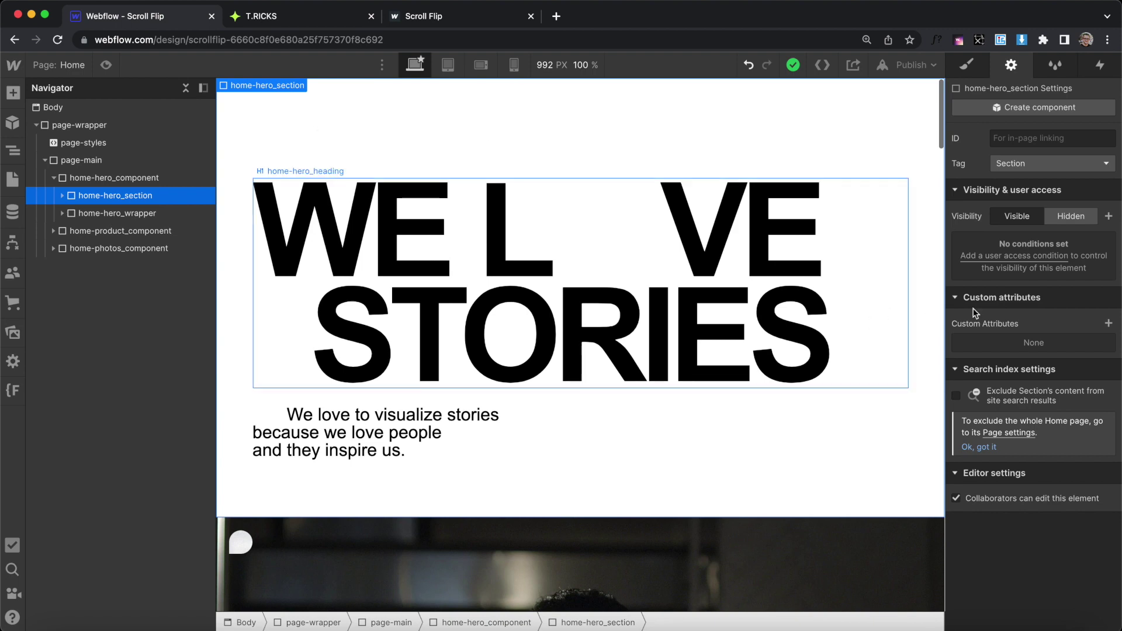
pyautogui.click(1107, 324)
pyautogui.click(1015, 371)
pyautogui.write('tr-scrollflip-scrubstart')
pyautogui.click(1015, 398)
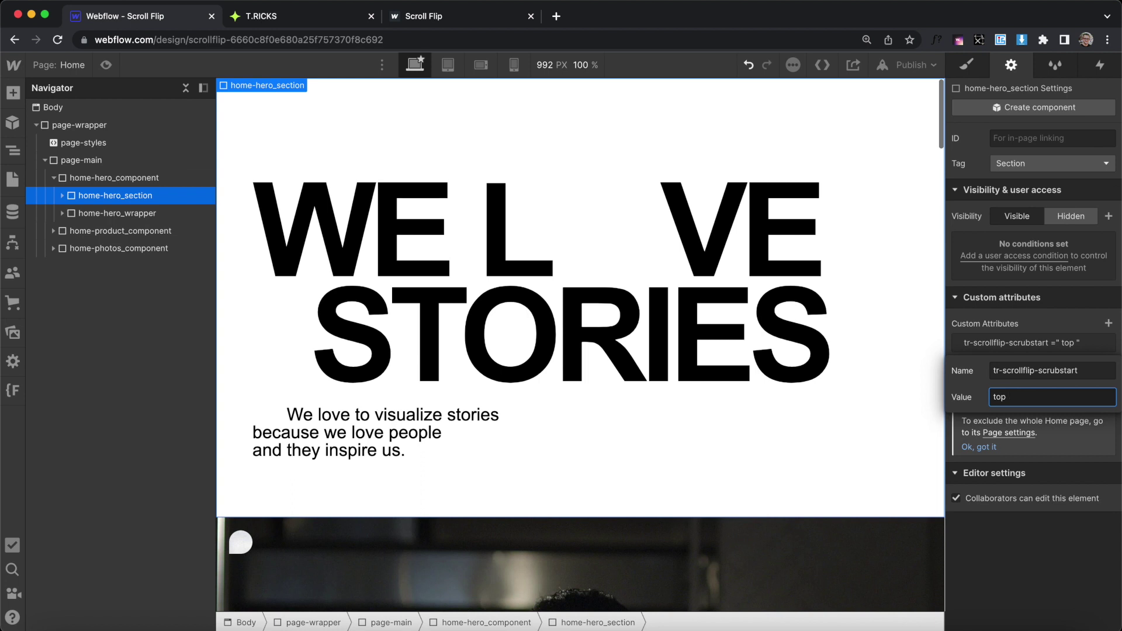
pyautogui.press('Return')
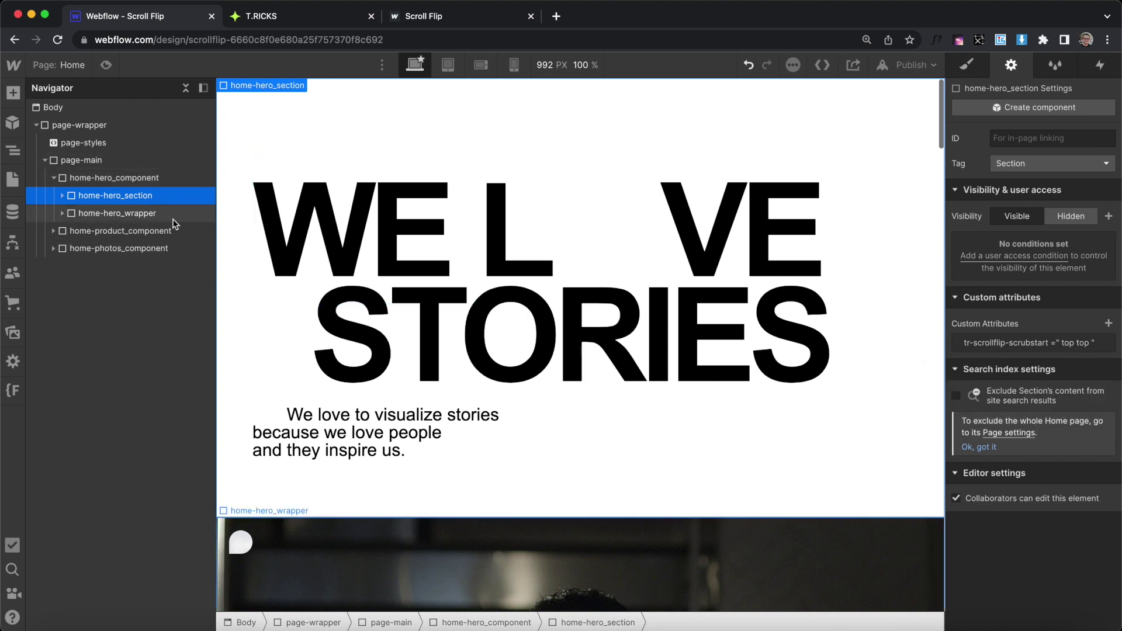
# Select home-hero_wrapper in the element tree, and copy the attribute name tr-scrollflip-scrubend from the T.RICKS page
pyautogui.scroll(-5, 319, 232)
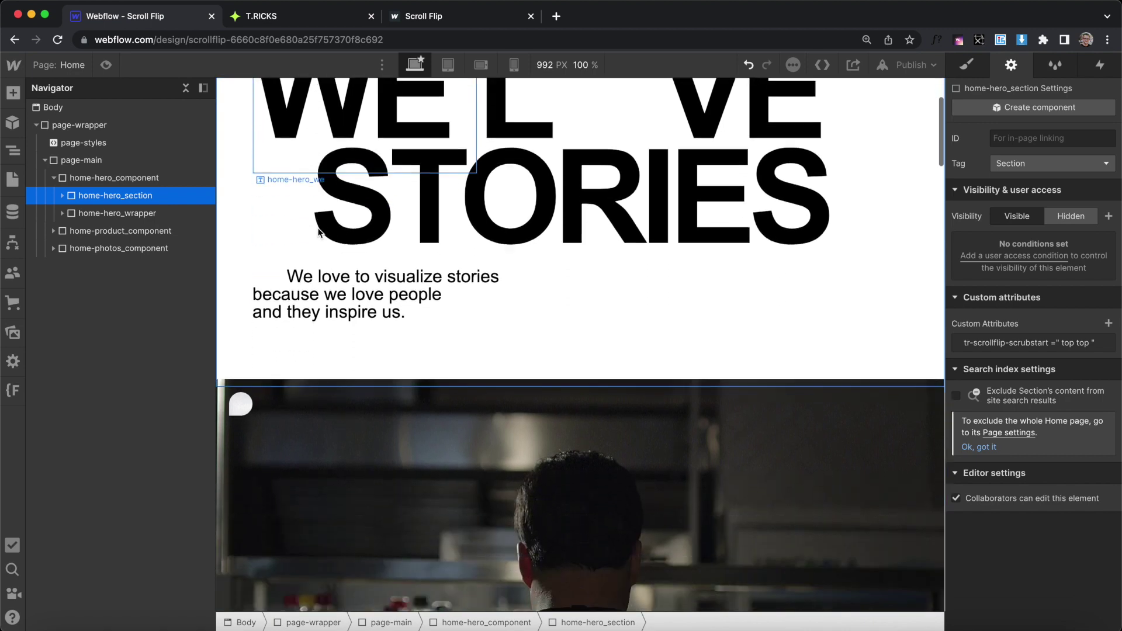
pyautogui.click(176, 213)
pyautogui.scroll(-2, 455, 229)
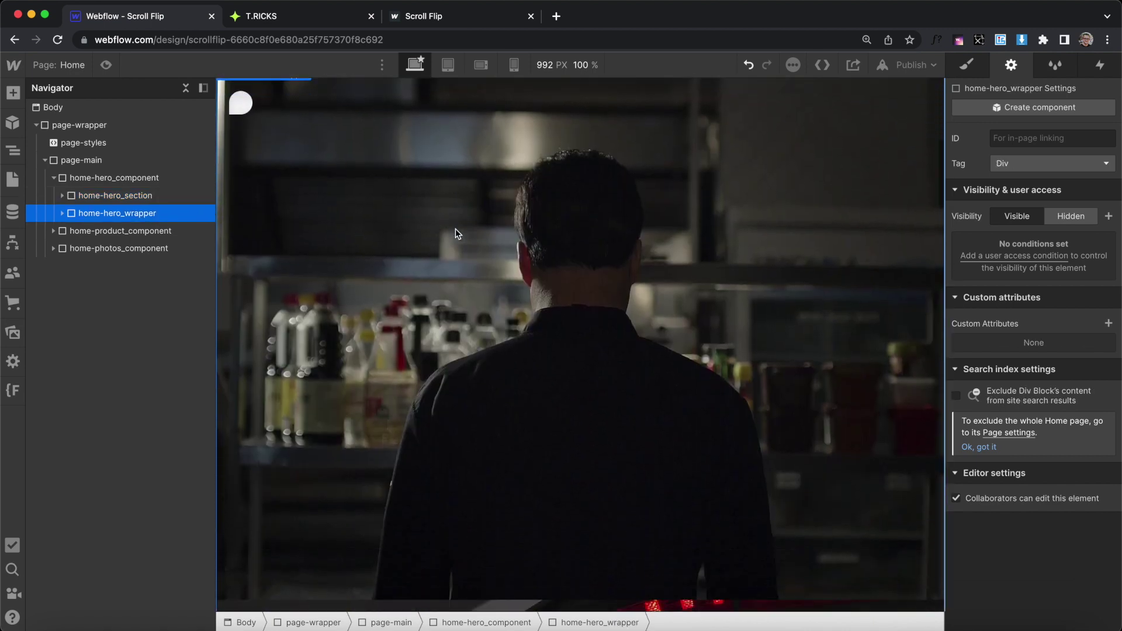
pyautogui.click(266, 17)
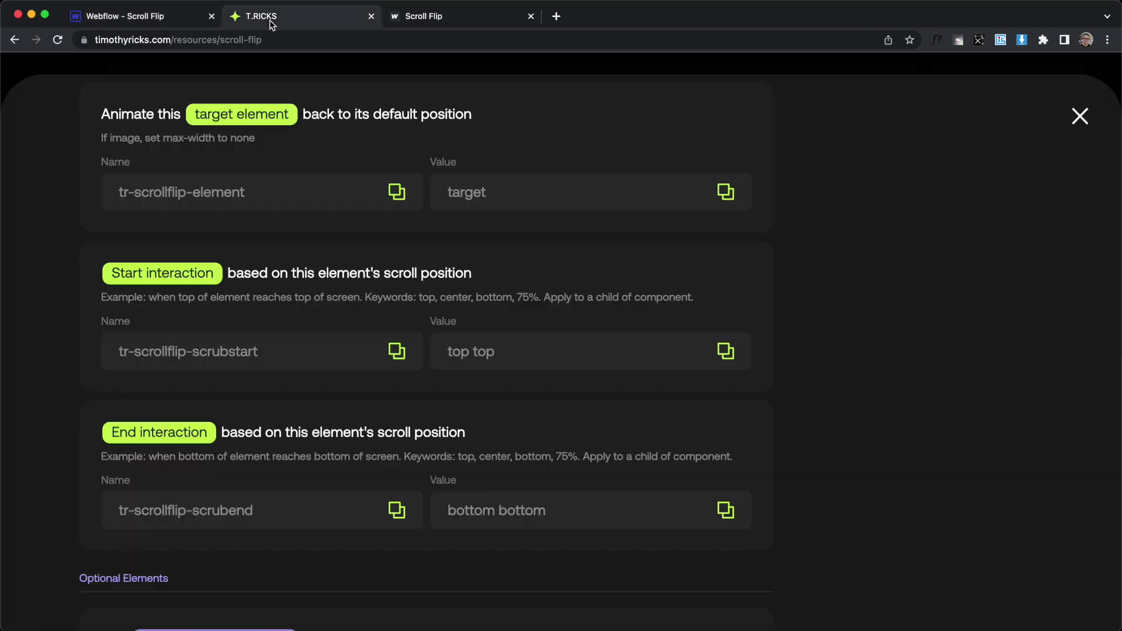
pyautogui.click(288, 514)
# Back in Webflow, add the custom attribute tr-scrollflip-scrubend with the value top top to home-hero_wrapper
pyautogui.click(160, 19)
pyautogui.click(1109, 324)
pyautogui.click(1027, 375)
pyautogui.write('tr-scrollflip-scrubend')
pyautogui.click(1029, 397)
pyautogui.write('top top')
pyautogui.press('Return')
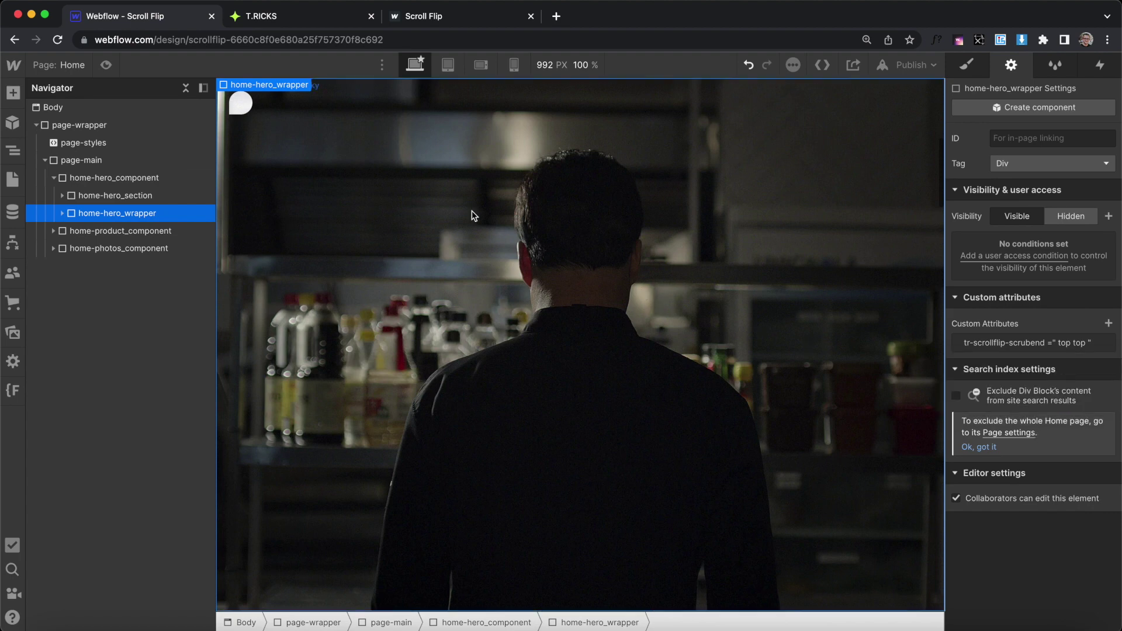
# Select home-hero_logo-sticky on the canvas and examine its position settings in the styles
pyautogui.scroll(-5, 475, 242)
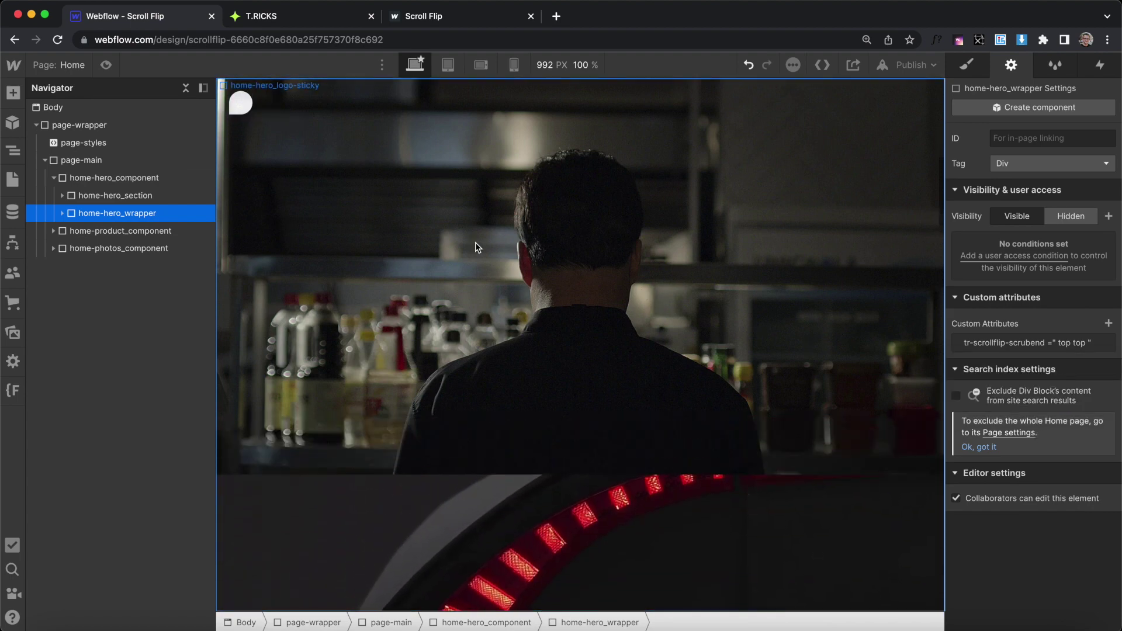
pyautogui.scroll(1, 475, 242)
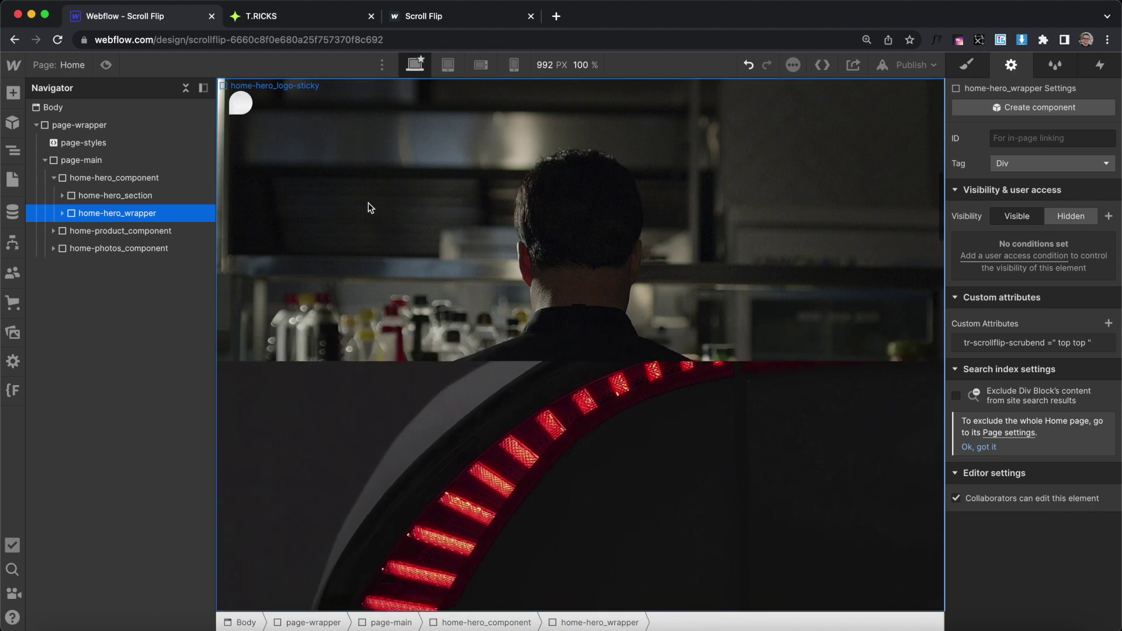
pyautogui.click(304, 192)
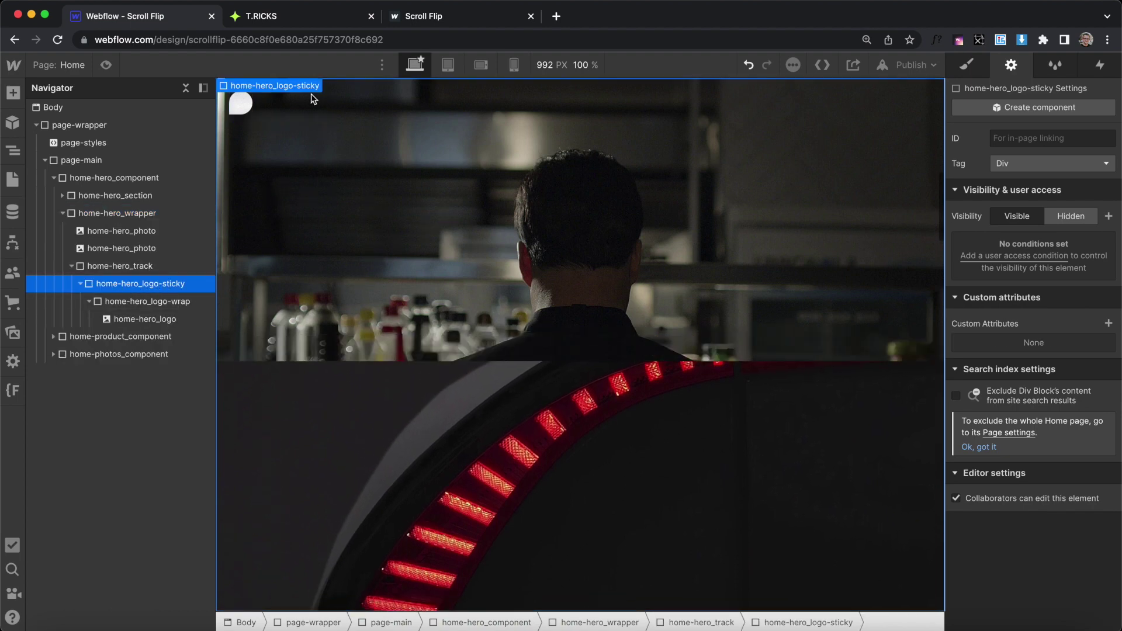
pyautogui.click(968, 65)
pyautogui.scroll(-5, 970, 368)
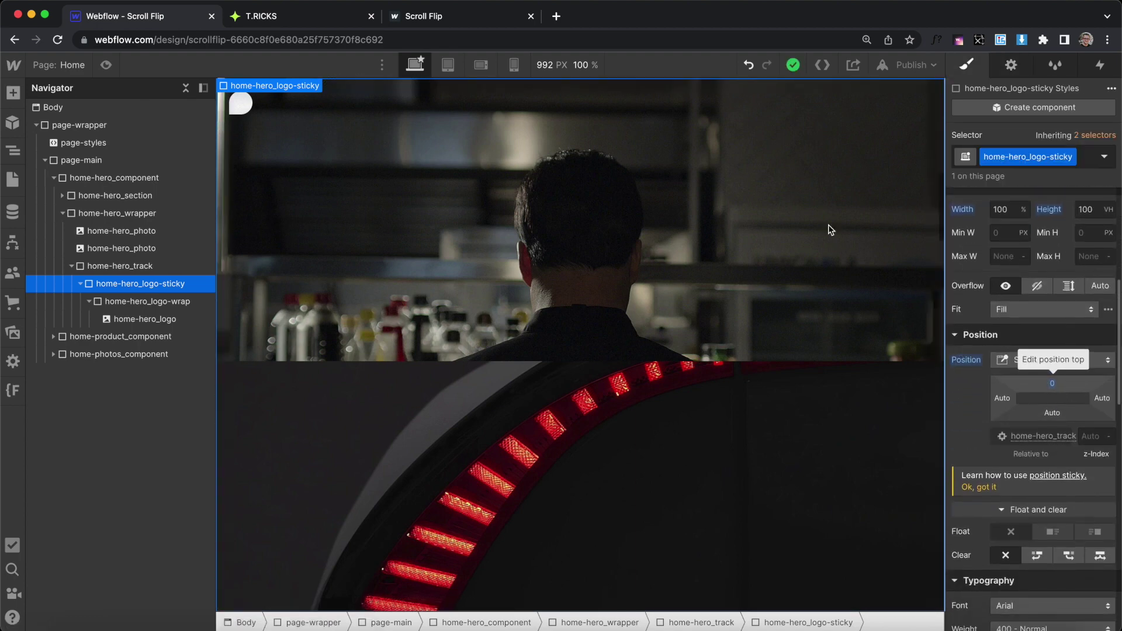
# Switch to the T.RICKS page and copy the attribute name tr-scrollflip-sticky for the position sticky element
pyautogui.click(287, 18)
pyautogui.scroll(-3, 882, 366)
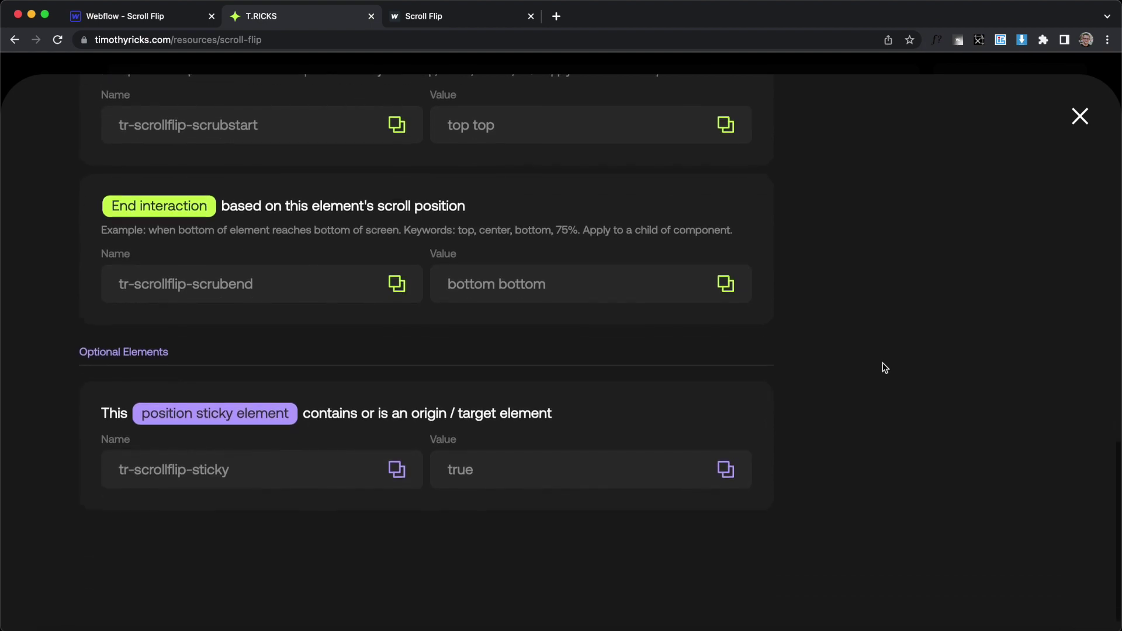
pyautogui.click(180, 451)
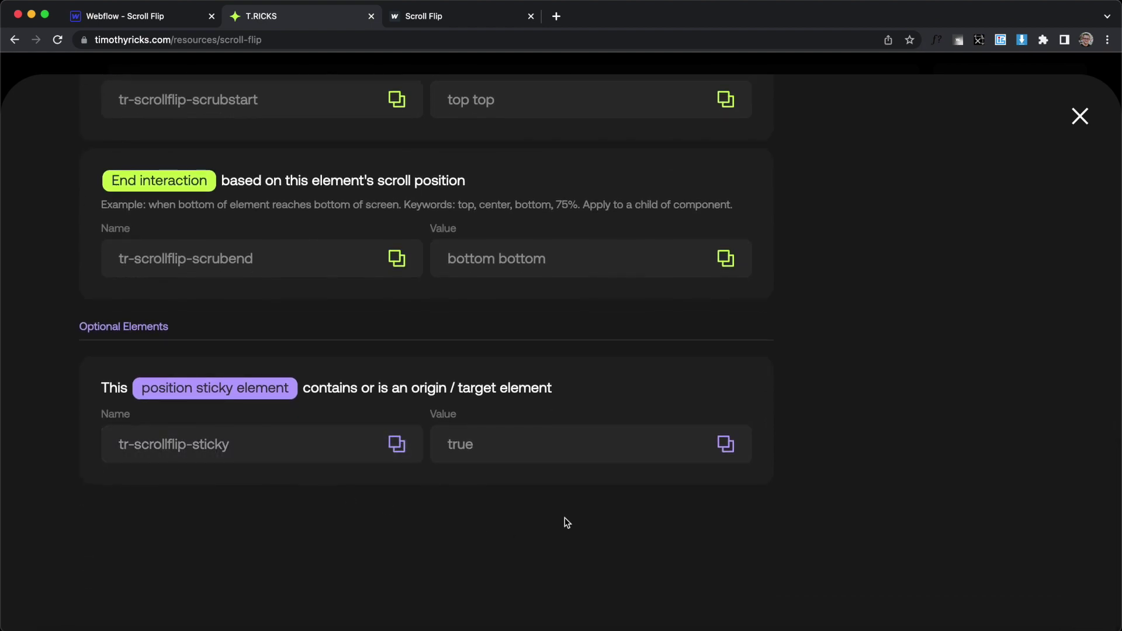
# Back in Webflow, add the custom attribute tr-scrollflip-sticky with the value true to home-hero_logo-sticky
pyautogui.click(149, 16)
pyautogui.click(1011, 65)
pyautogui.click(1109, 324)
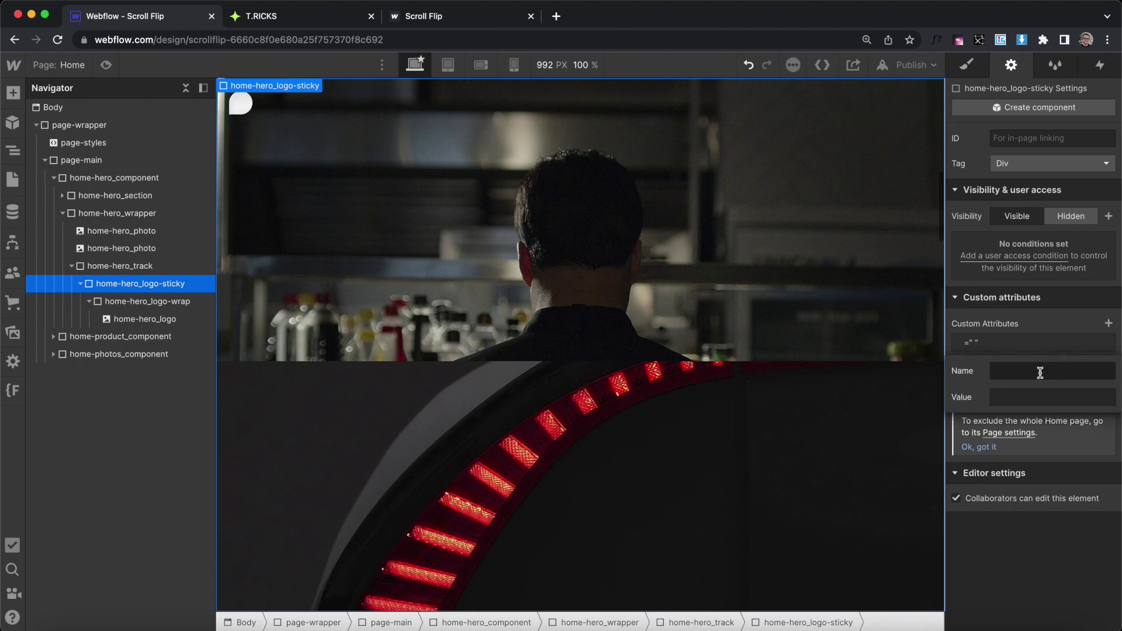
pyautogui.click(1040, 372)
pyautogui.write('tr-scrollflip-sticky')
pyautogui.press('Tab')
pyautogui.write('true')
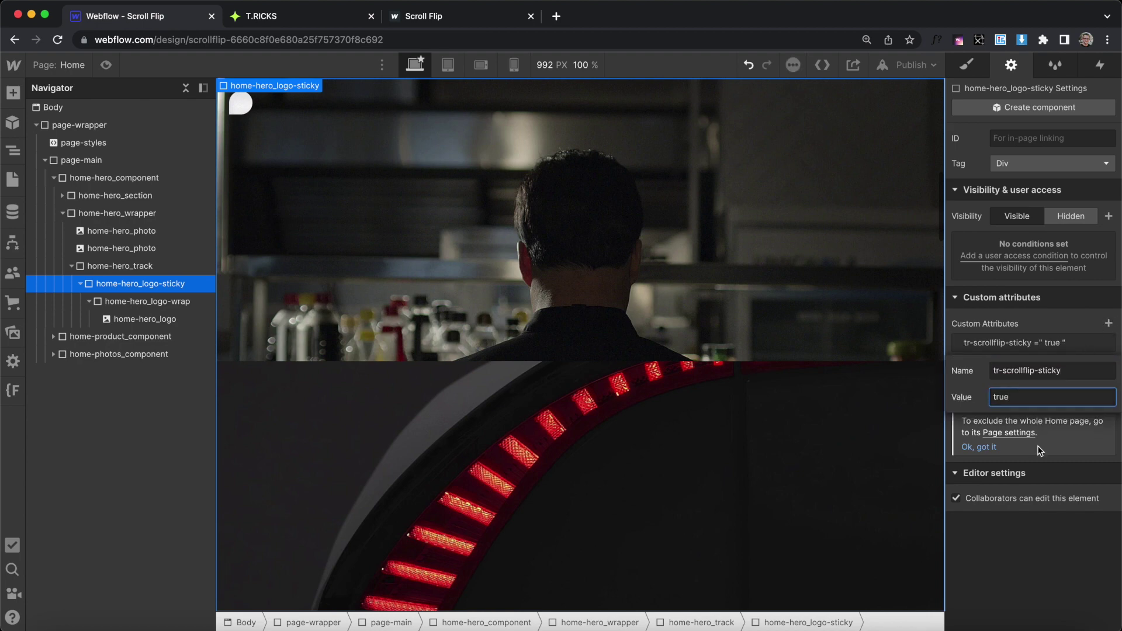
pyautogui.press('Return')
# Publish the site to the selected webflow.io domain and check the hero logo's scroll animation on the live Scroll Flip page
pyautogui.click(915, 65)
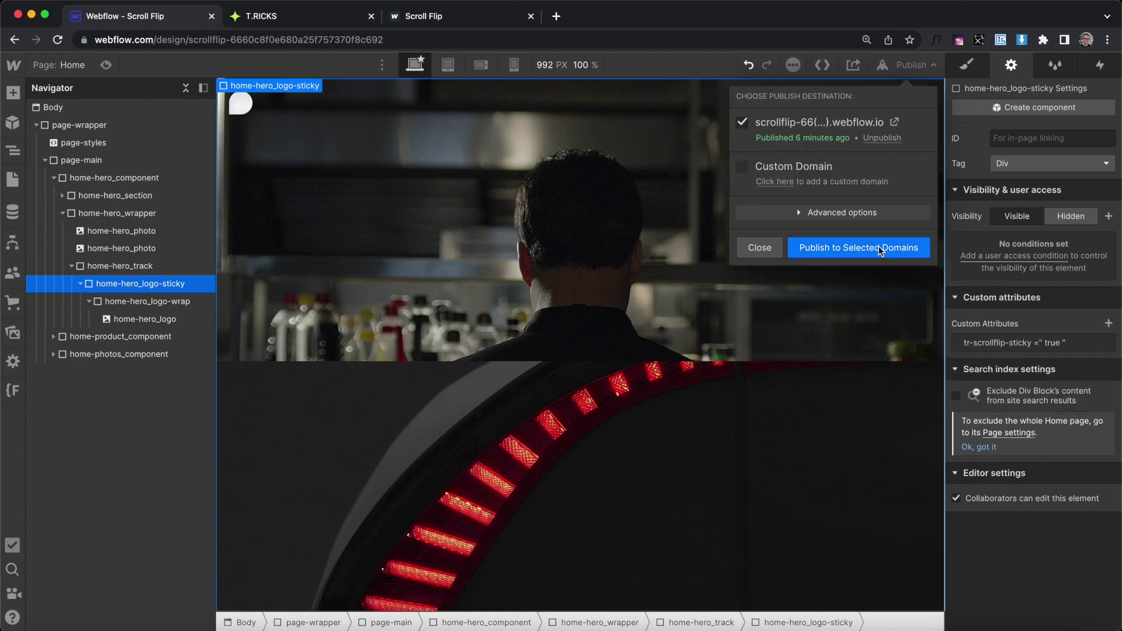
pyautogui.click(881, 250)
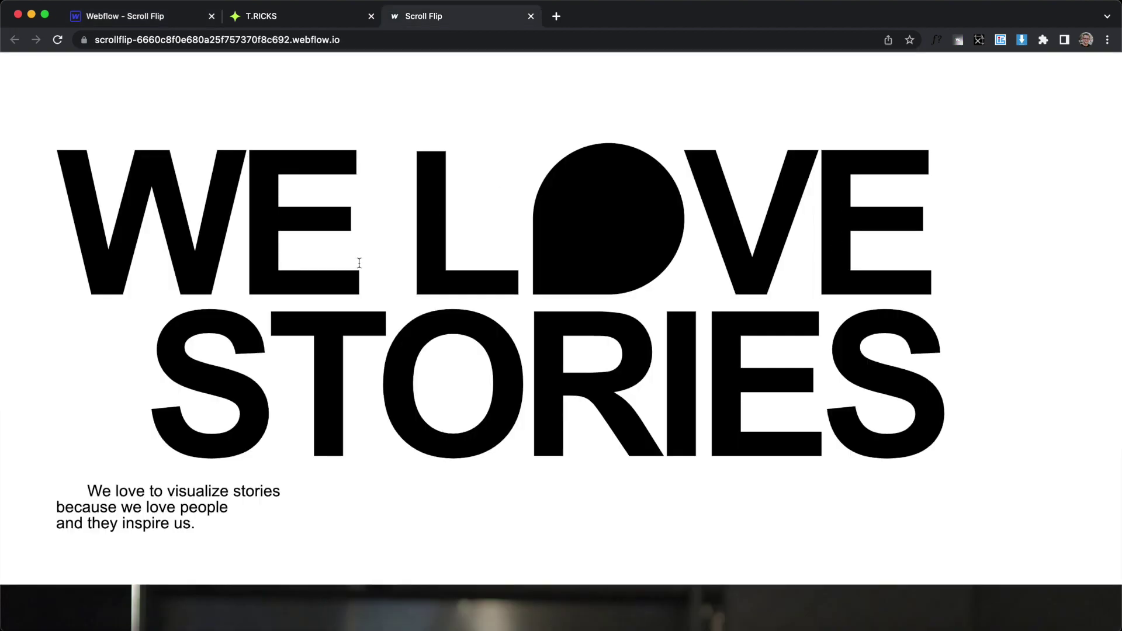
pyautogui.scroll(-5, 705, 406)
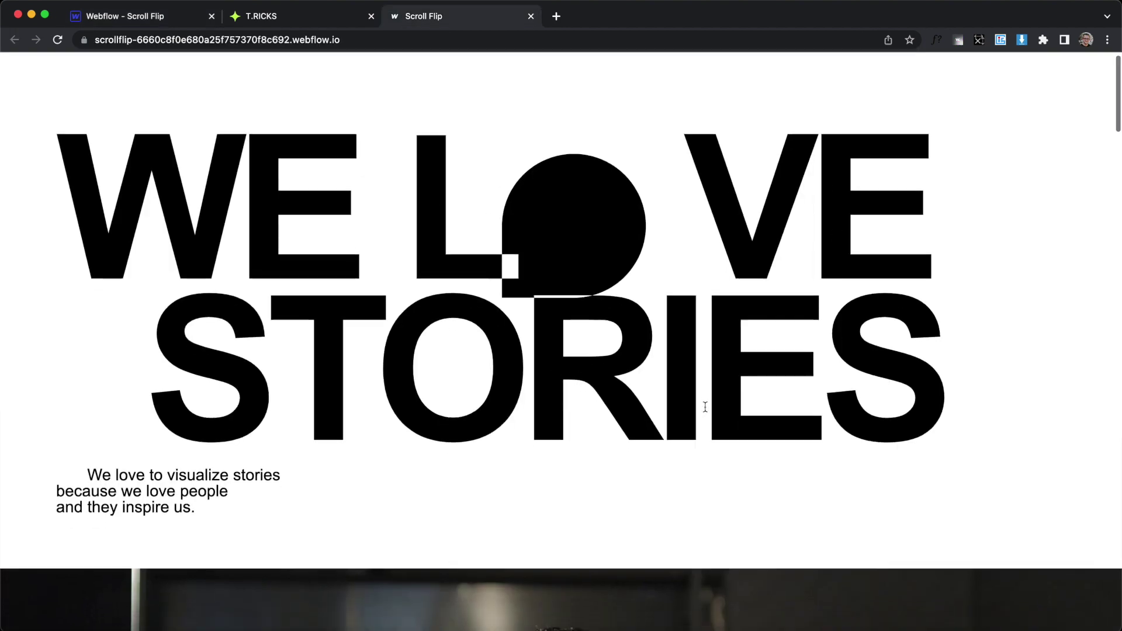
pyautogui.scroll(-6, 705, 406)
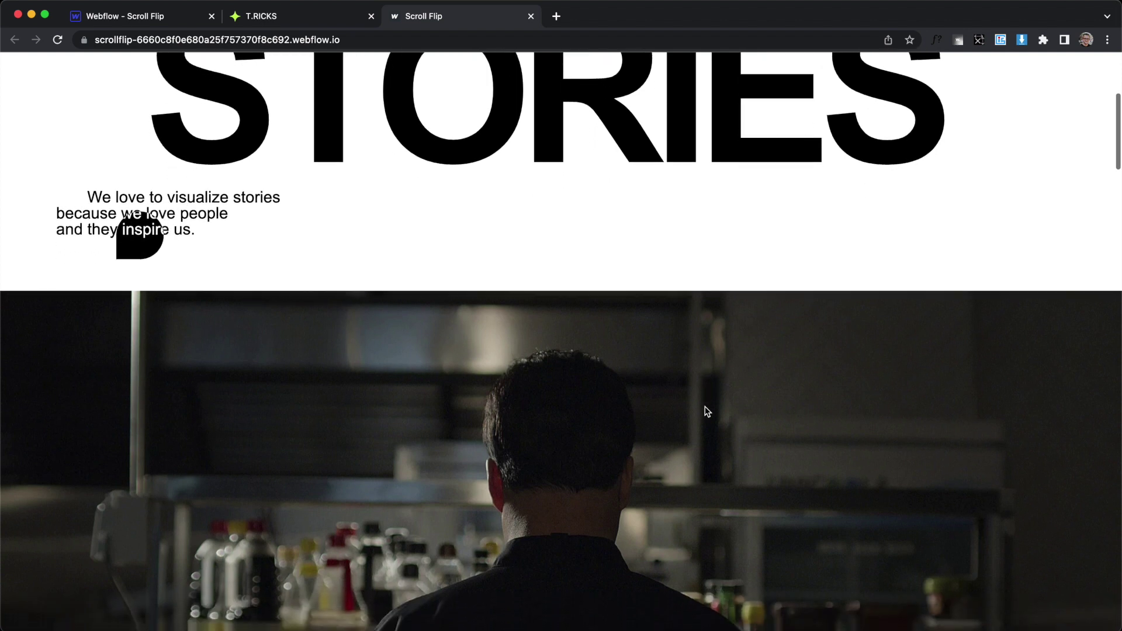
pyautogui.scroll(-1, 705, 406)
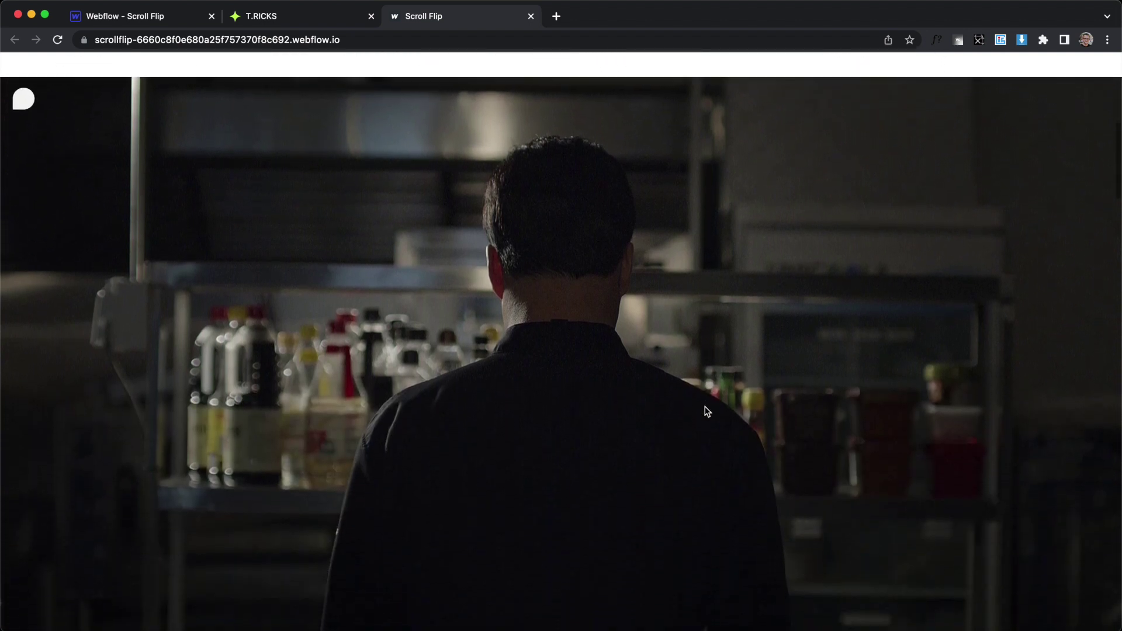
pyautogui.scroll(-8, 430, 202)
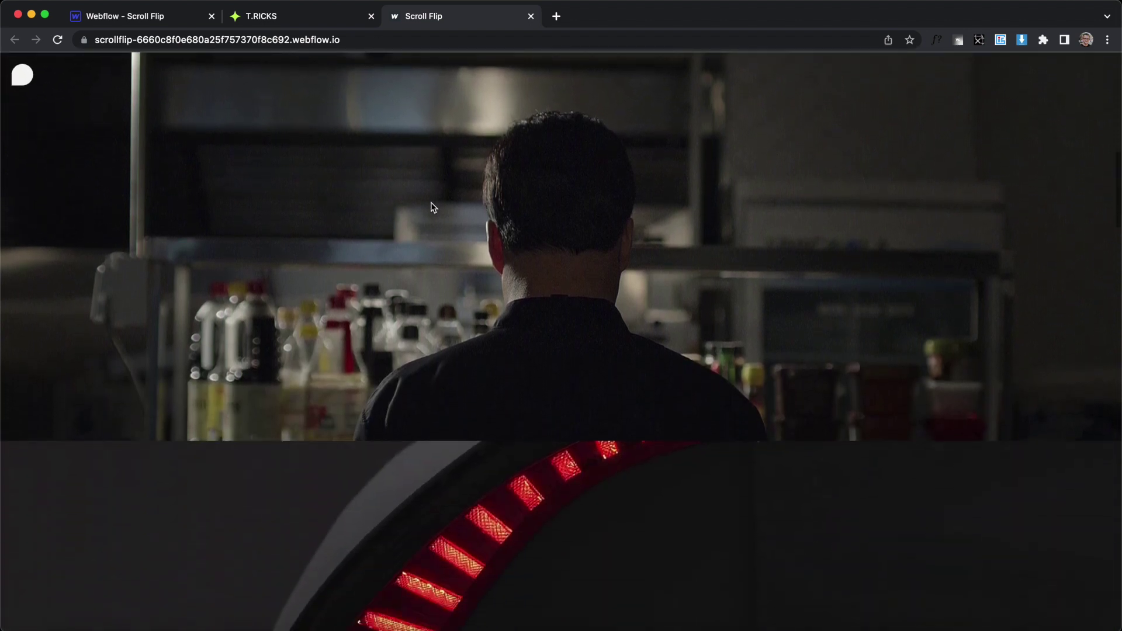
pyautogui.scroll(9, 430, 202)
# Back in Webflow, add the custom attribute tr-scrollflip-element with the value component to home-product_component
pyautogui.press('super+1')
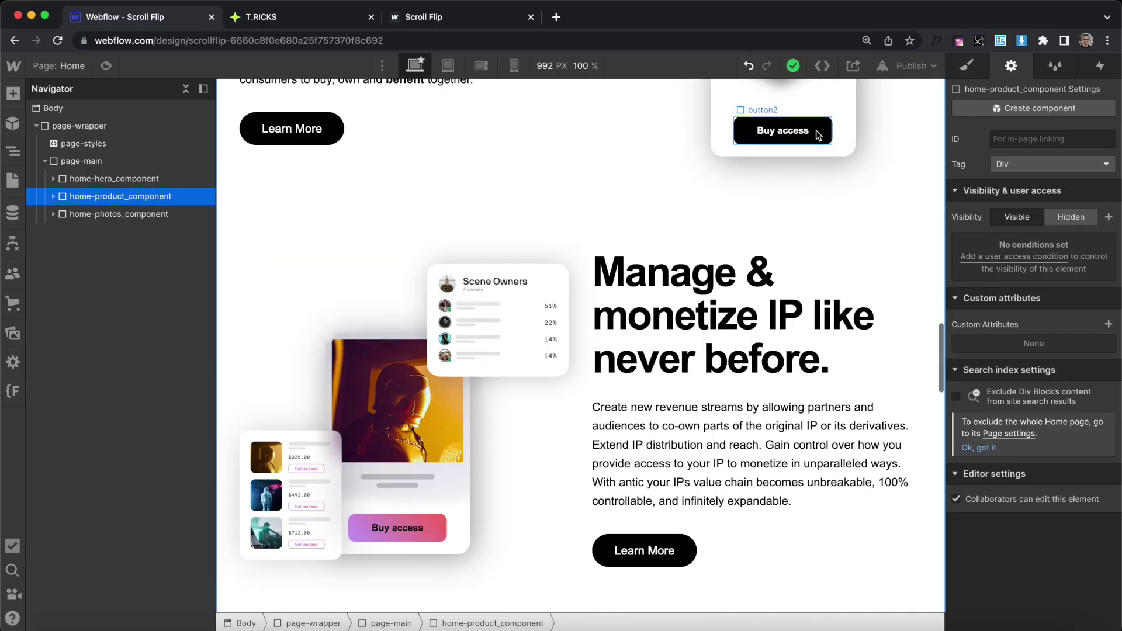
pyautogui.click(54, 197)
pyautogui.click(114, 233)
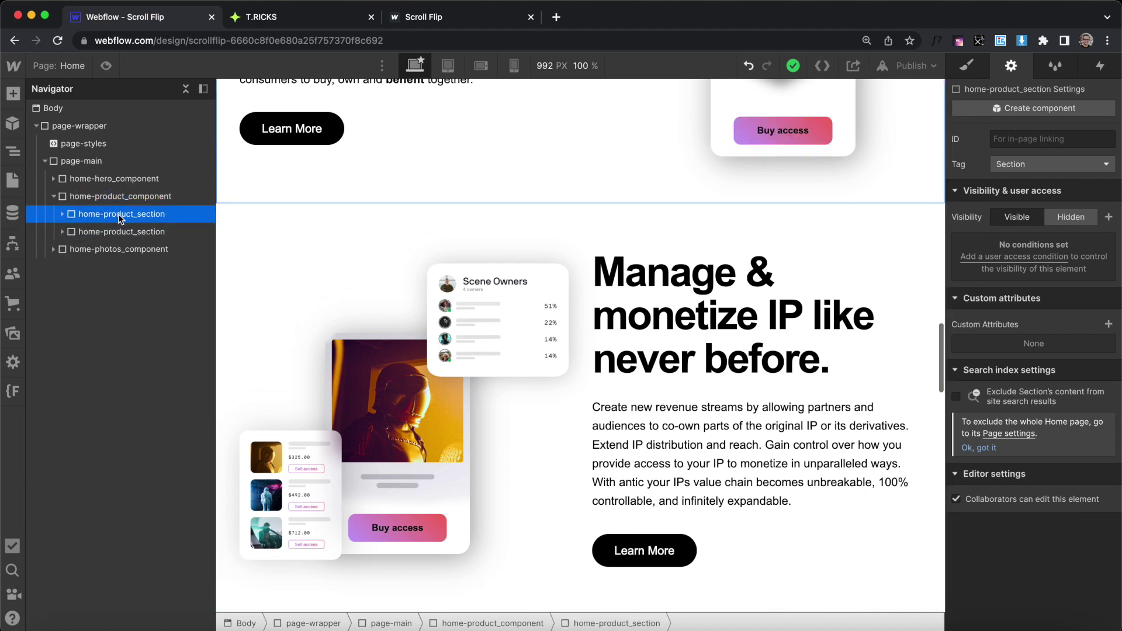
pyautogui.click(149, 198)
pyautogui.click(54, 197)
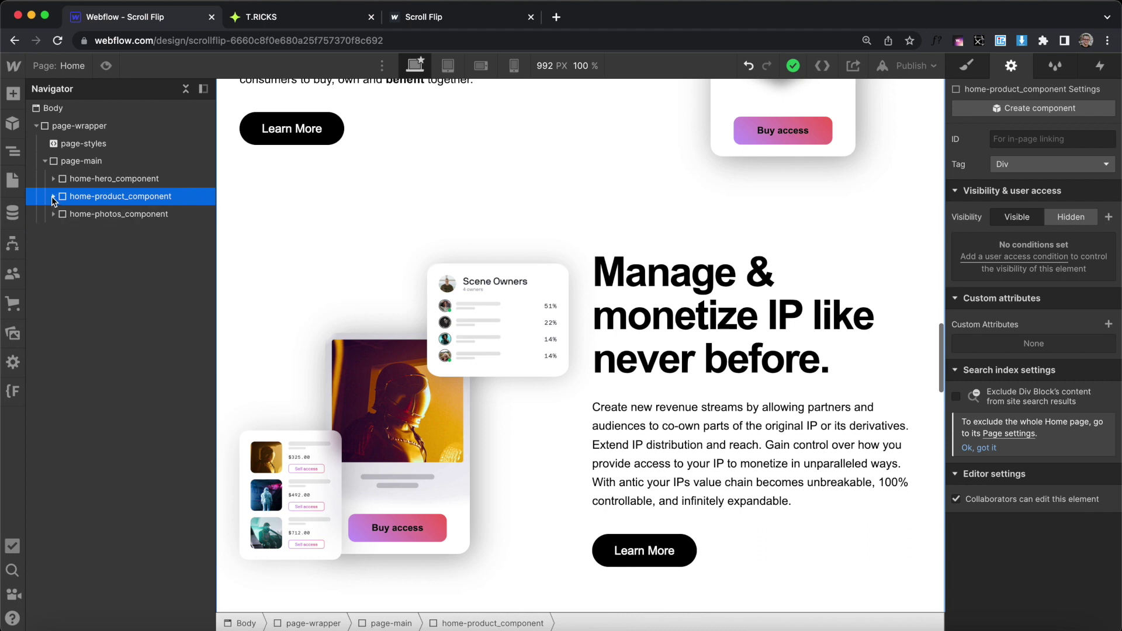
pyautogui.click(1108, 324)
pyautogui.write('tr-scrollflip-element')
pyautogui.click(1017, 398)
pyautogui.write('co')
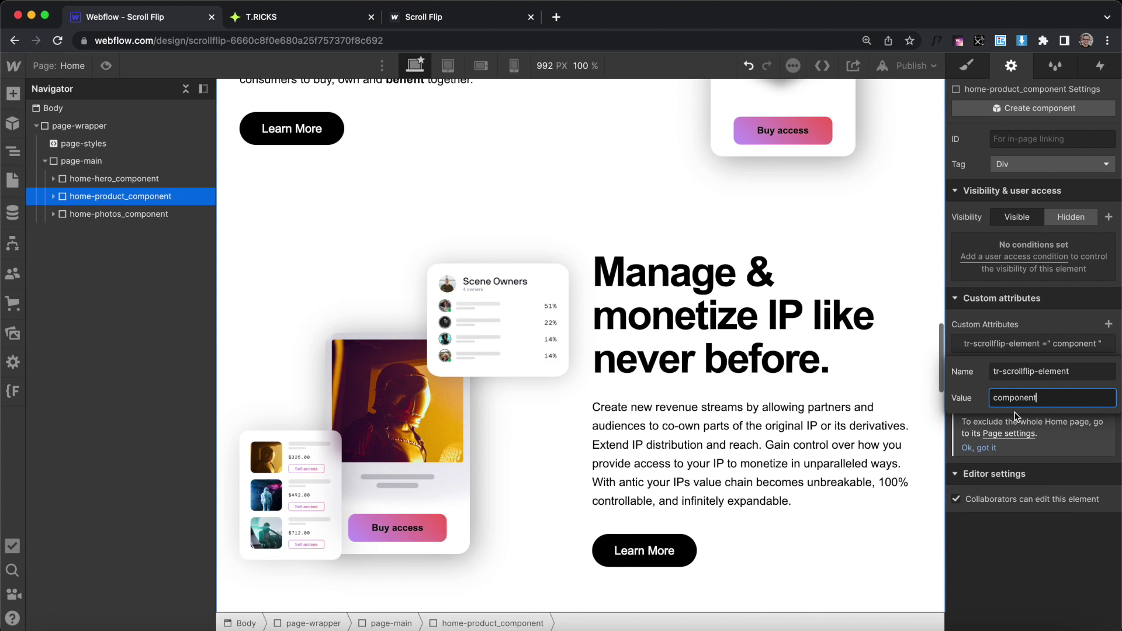
pyautogui.press('Return')
# Add the custom attribute tr-scrollflip-element with the value origin to the Buy access button2 in the first product section
pyautogui.click(824, 140)
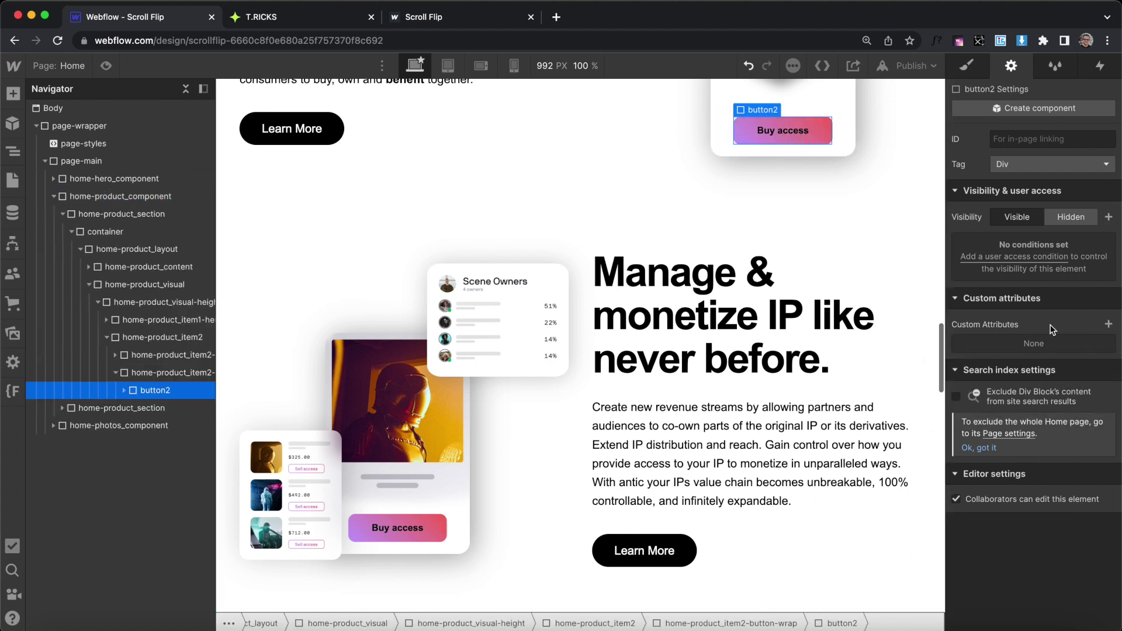
pyautogui.click(1108, 324)
pyautogui.write('tr-scrollflip-element')
pyautogui.click(1014, 399)
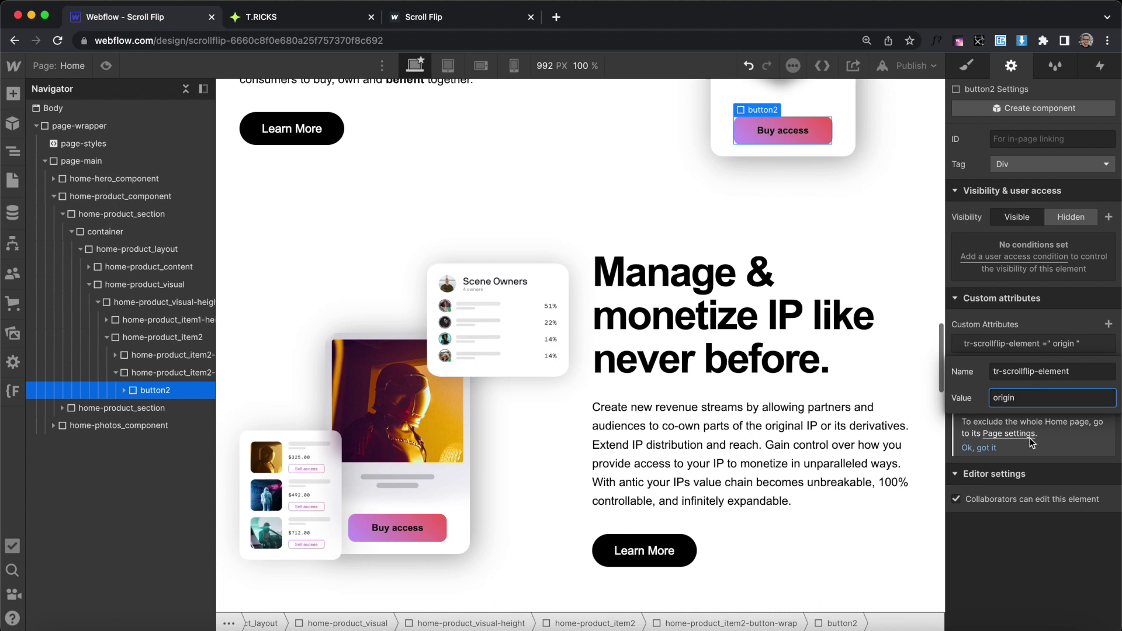
pyautogui.press('Return')
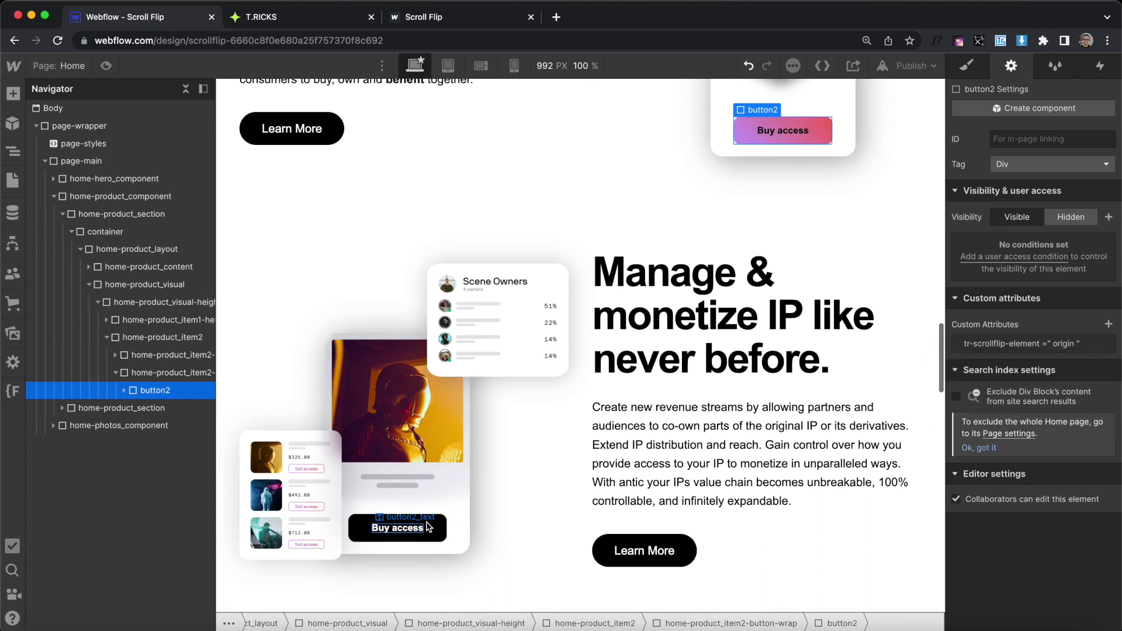
# Apply the existing combo class is-1 to the first section's home-product_item2 card and review its scale and rotation transforms
pyautogui.click(967, 65)
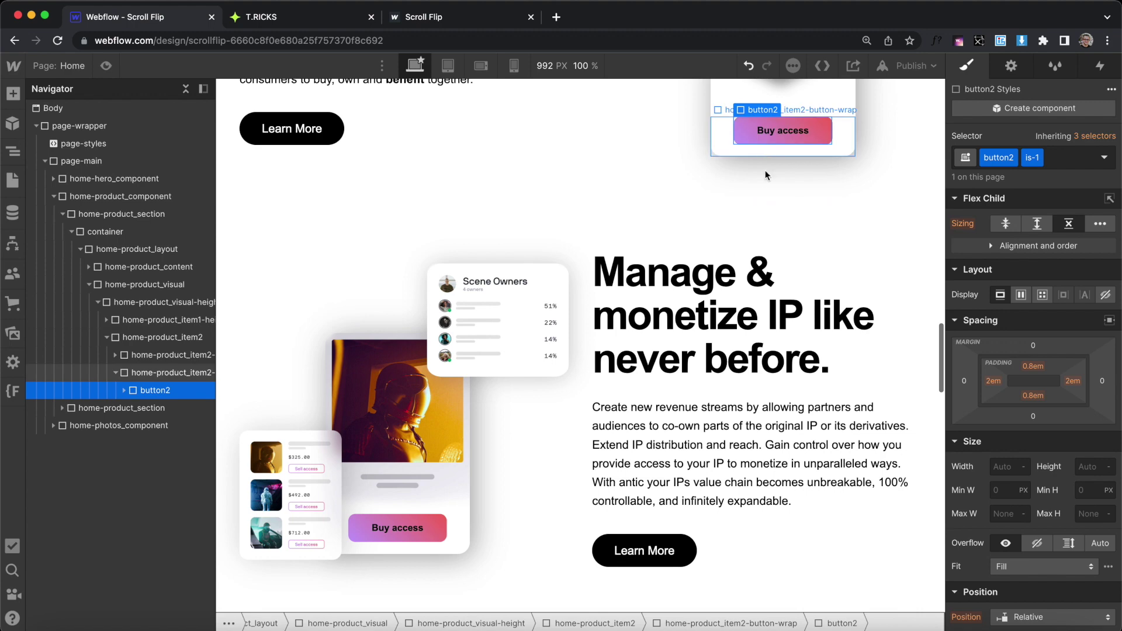
pyautogui.scroll(2, 760, 170)
pyautogui.click(717, 240)
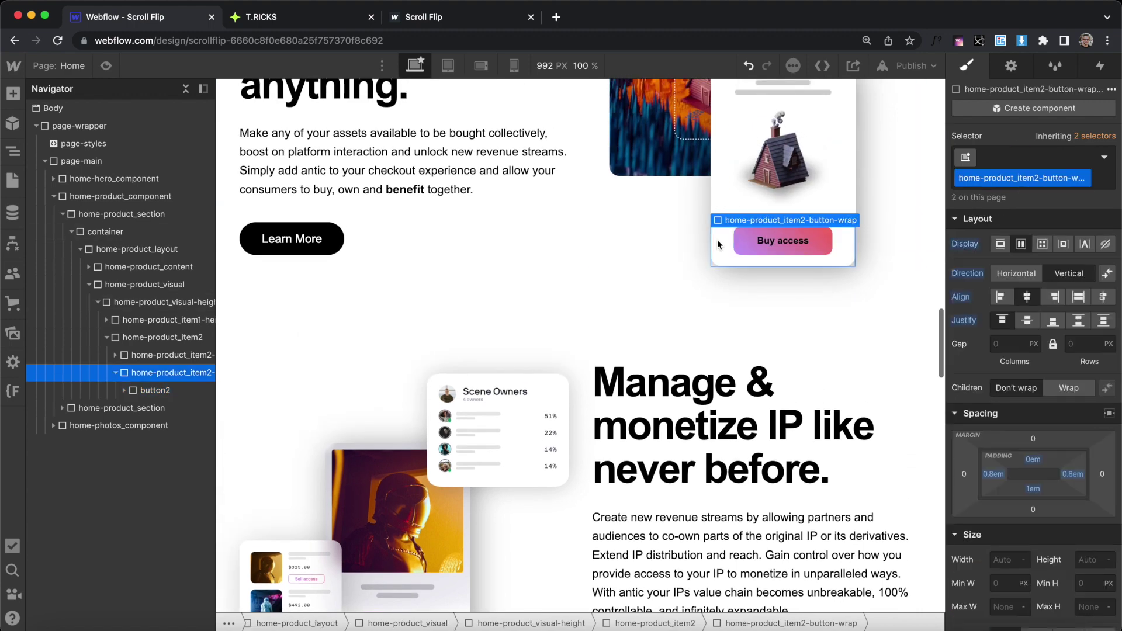
pyautogui.click(130, 338)
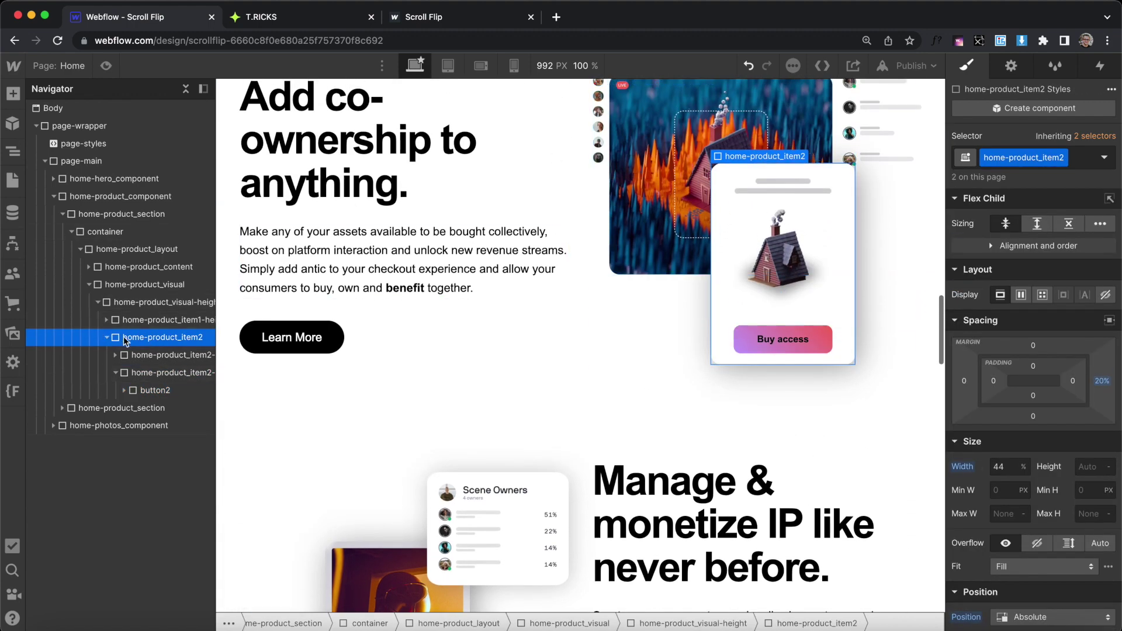
pyautogui.click(1082, 158)
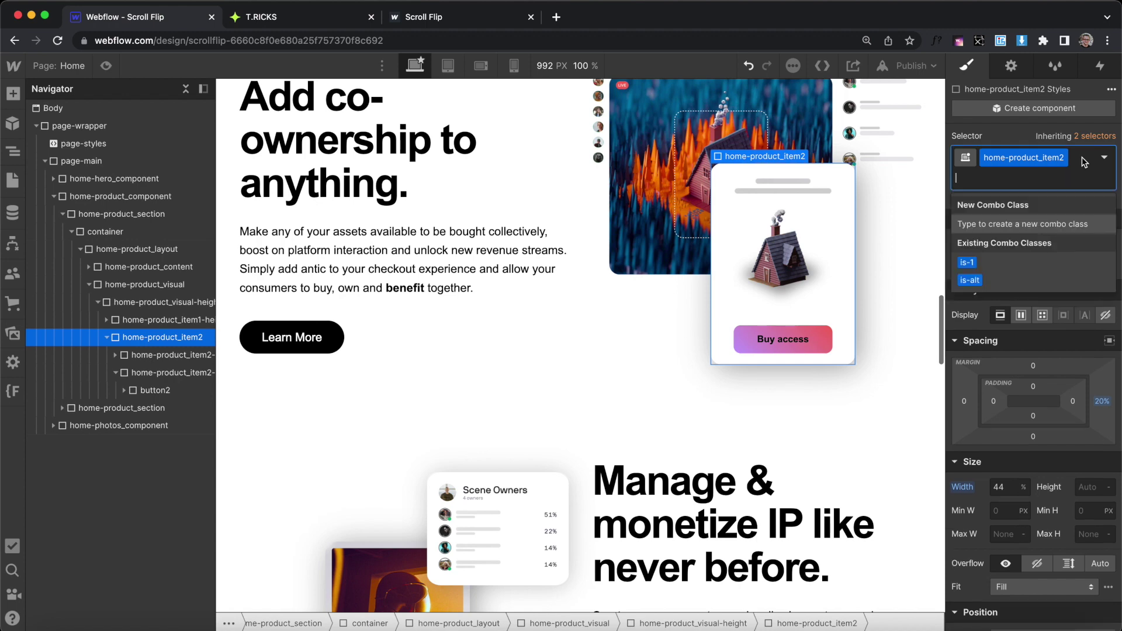
pyautogui.click(985, 262)
pyautogui.scroll(-5, 1006, 374)
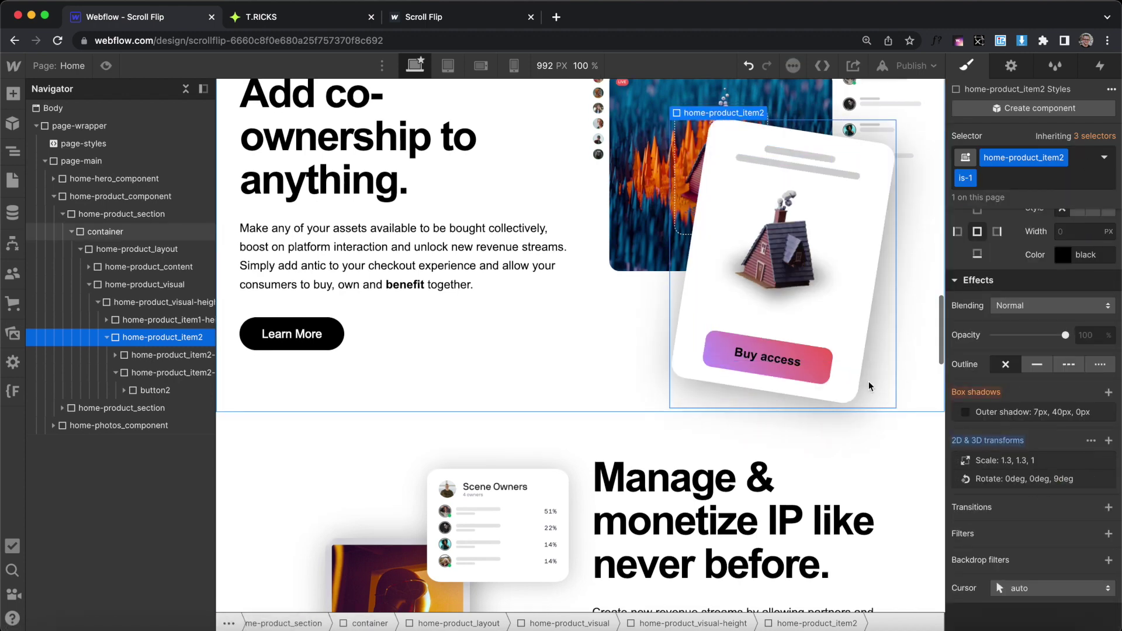
pyautogui.scroll(-4, 869, 350)
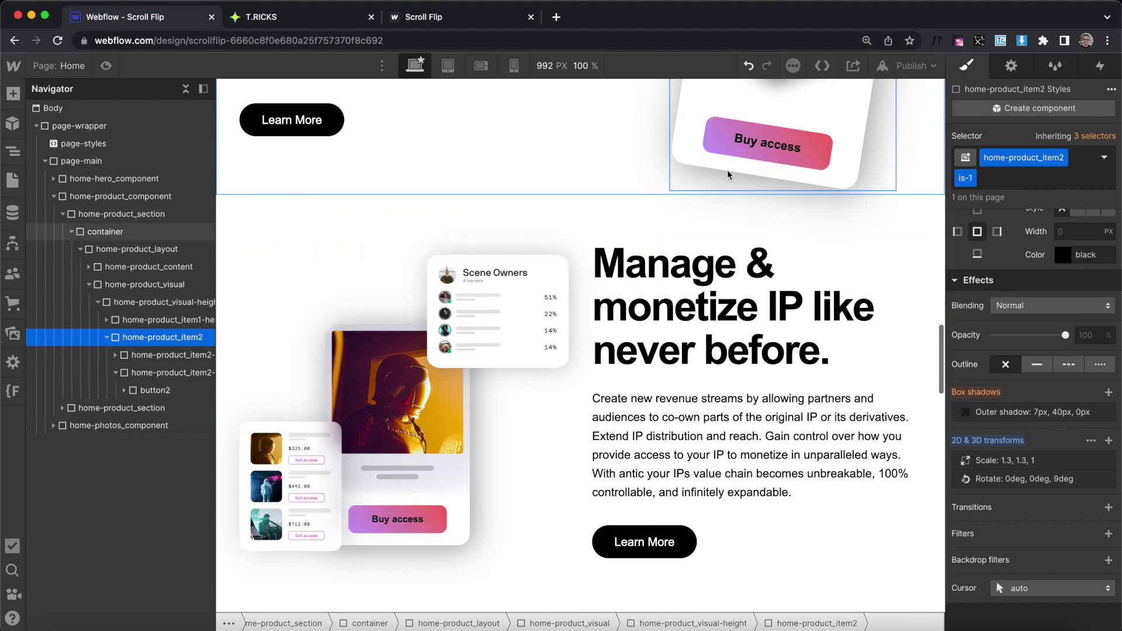
# Set the opacity of the Buy access button2 in the first product section's card to 0%
pyautogui.scroll(2, 826, 260)
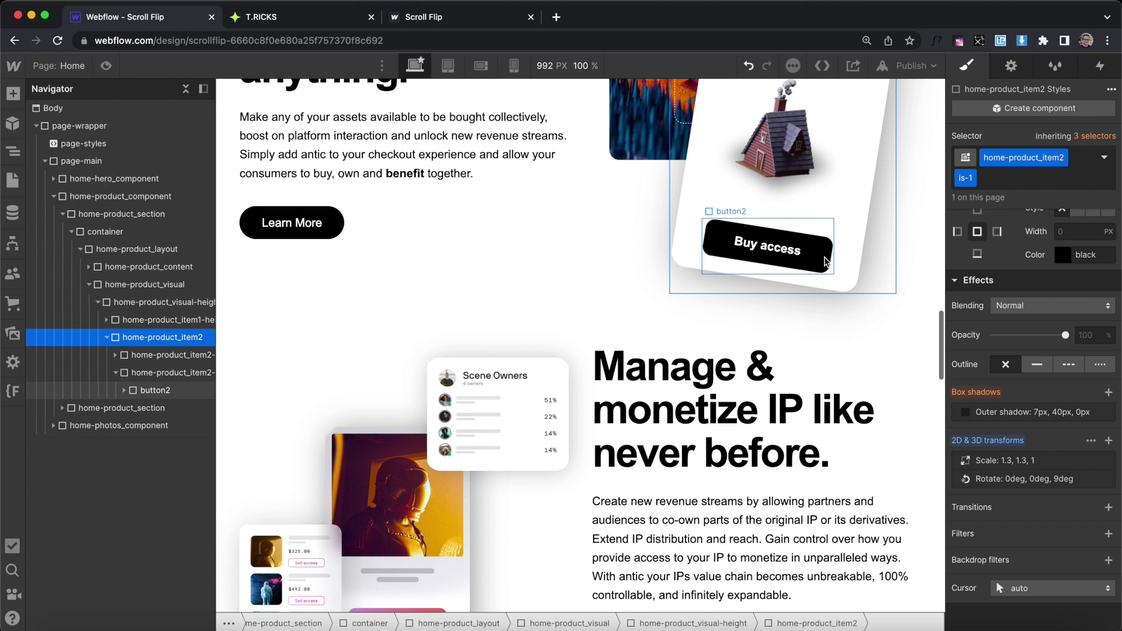
pyautogui.click(823, 258)
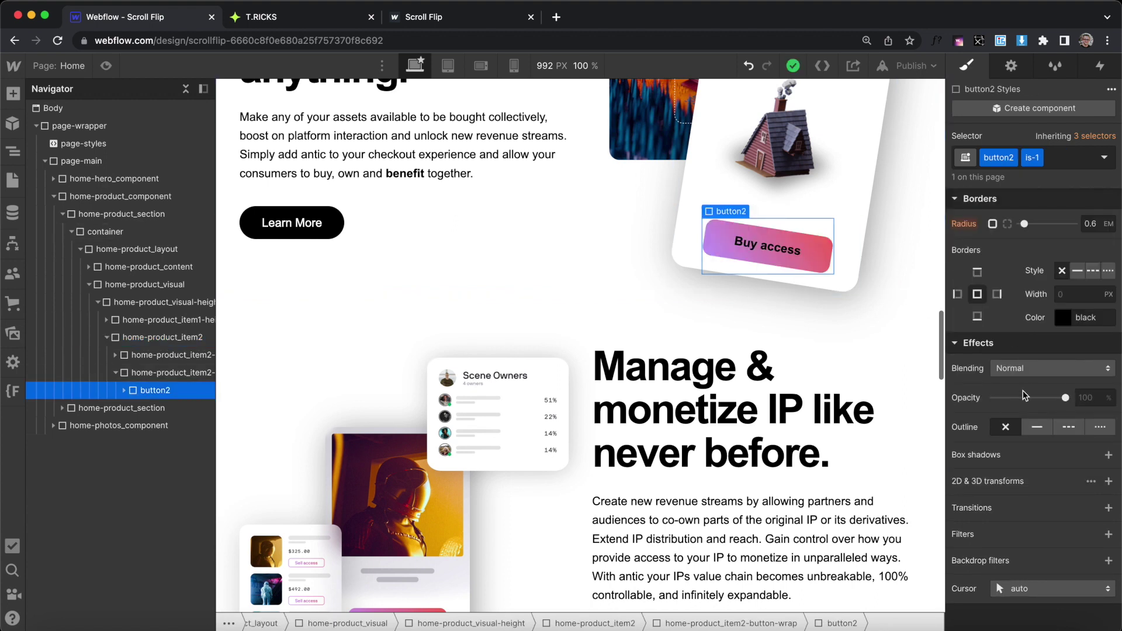
pyautogui.moveTo(1065, 398); pyautogui.dragTo(993, 398)
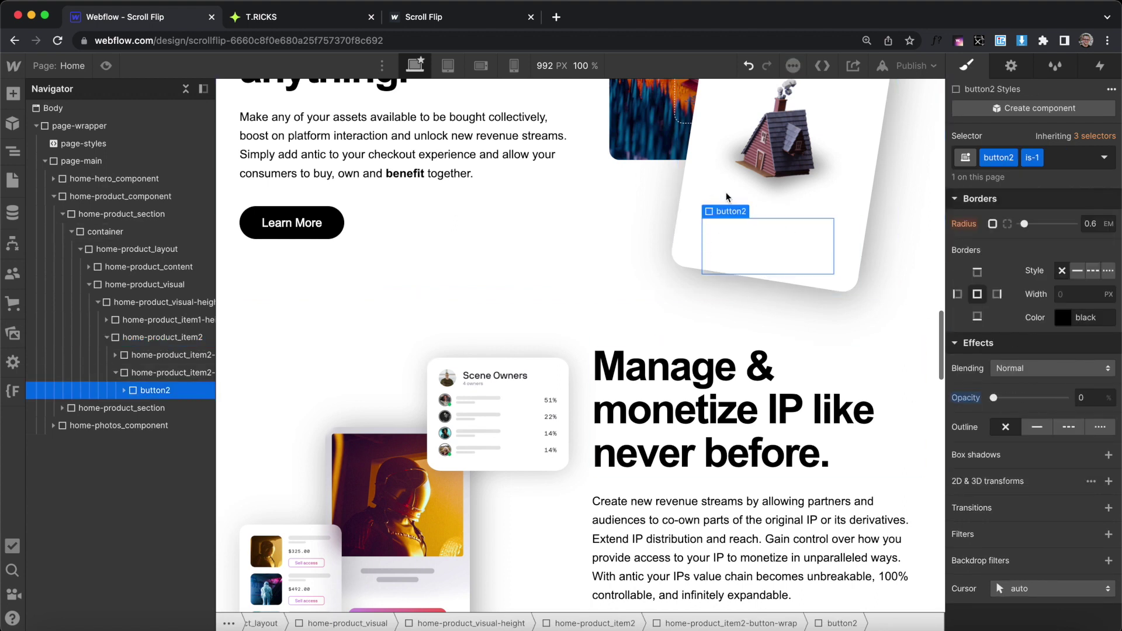
pyautogui.scroll(-1, 738, 319)
pyautogui.scroll(-2, 660, 256)
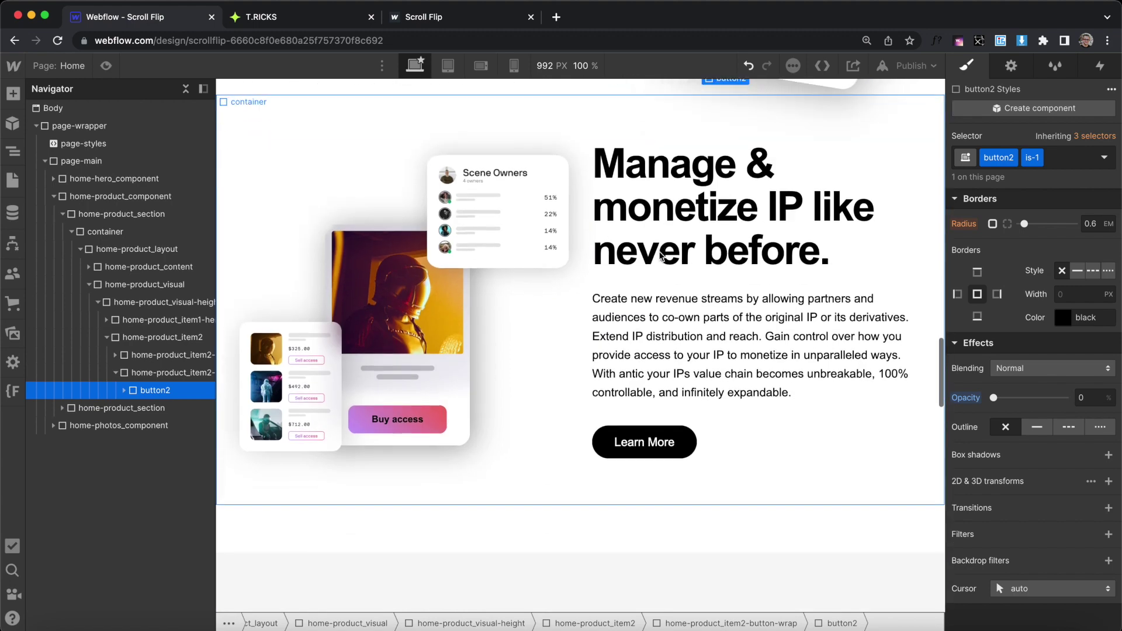
# Add the custom attribute tr-scrollflip-element with the value target to the Buy access button2 in the second product section
pyautogui.scroll(2, 660, 256)
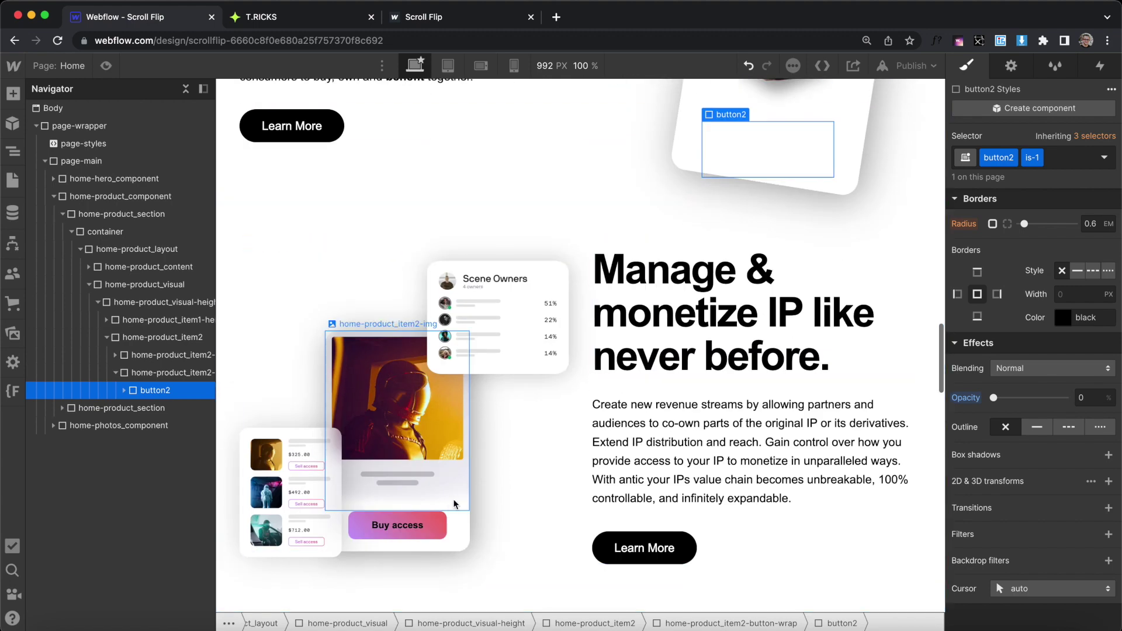
pyautogui.click(397, 525)
pyautogui.click(1011, 66)
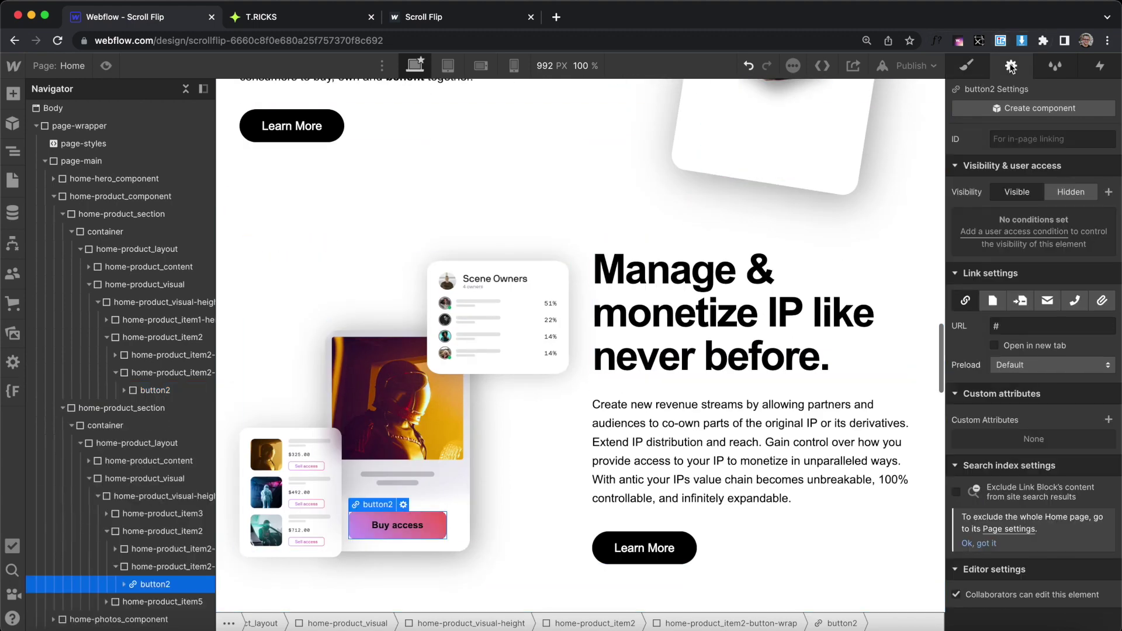
pyautogui.click(1109, 420)
pyautogui.click(1033, 462)
pyautogui.write('tr-scrollflip-element')
pyautogui.press('Tab')
pyautogui.write('target')
pyautogui.press('Return')
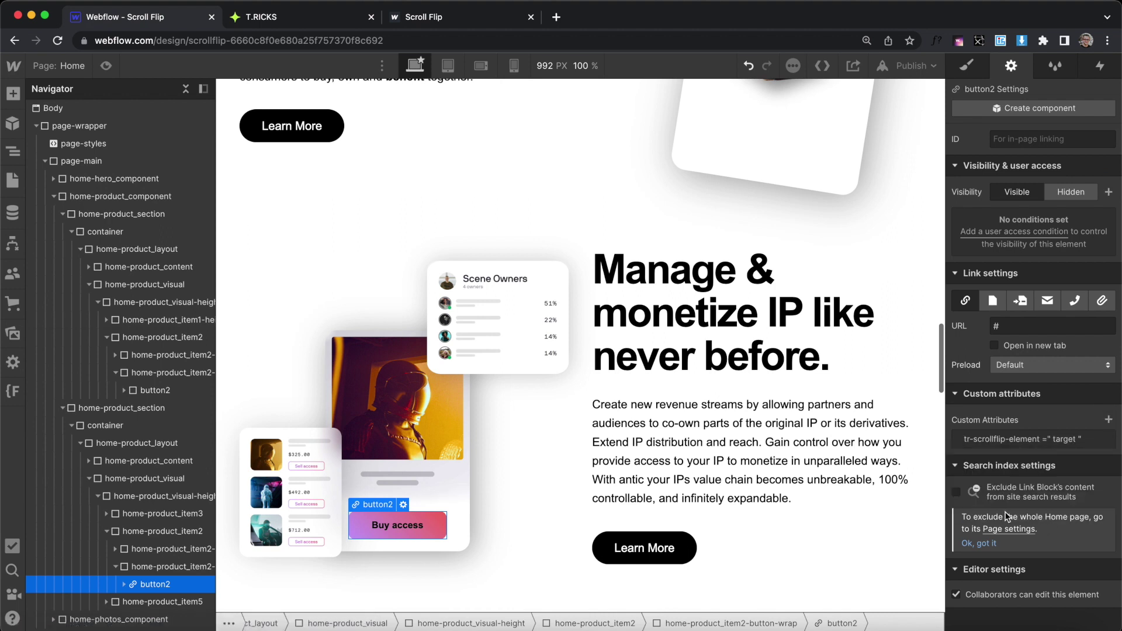
# Look up the start interaction attribute in the T.RICKS docs and add tr-scrollflip-scrubstart with the value center center to the first section's button2
pyautogui.click(967, 65)
pyautogui.scroll(2, 763, 252)
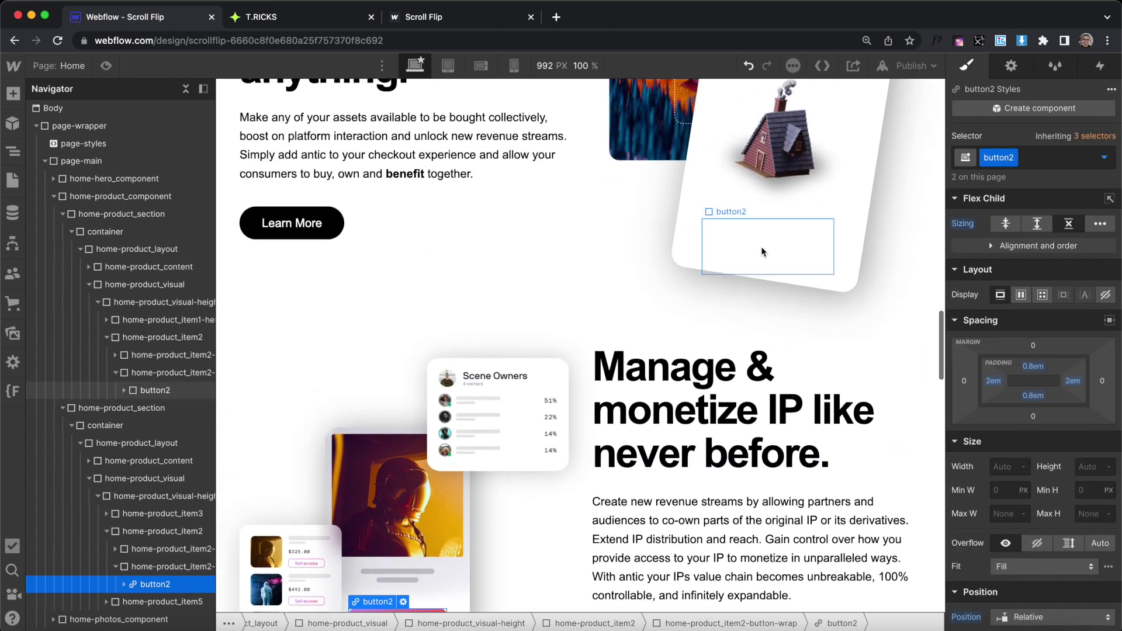
pyautogui.click(803, 262)
pyautogui.click(285, 17)
pyautogui.scroll(-2, 912, 370)
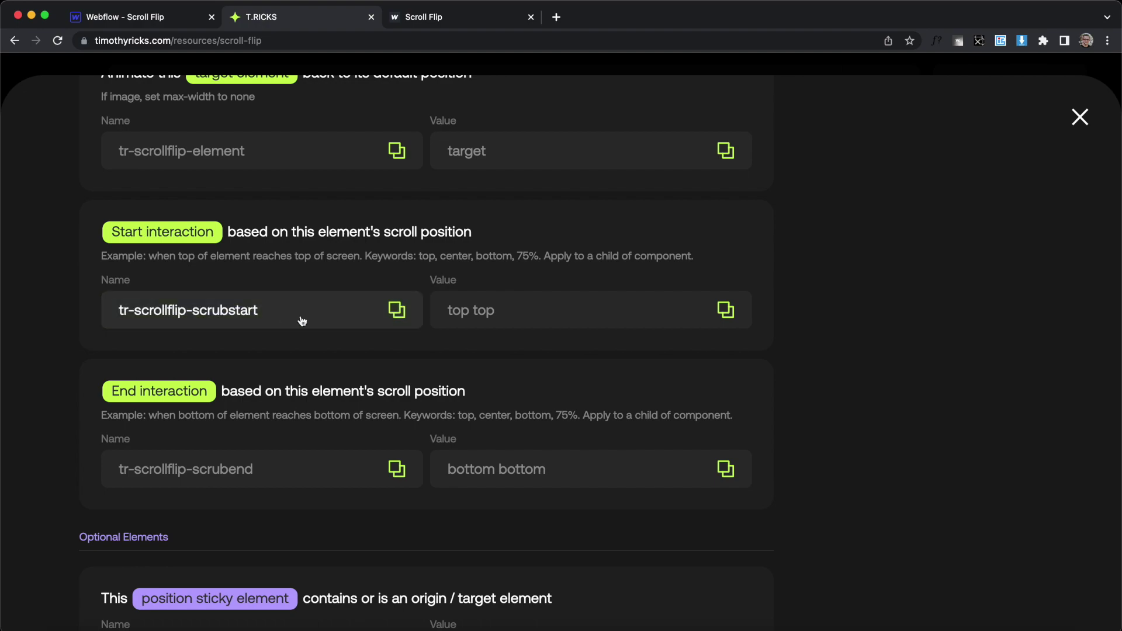
pyautogui.click(155, 17)
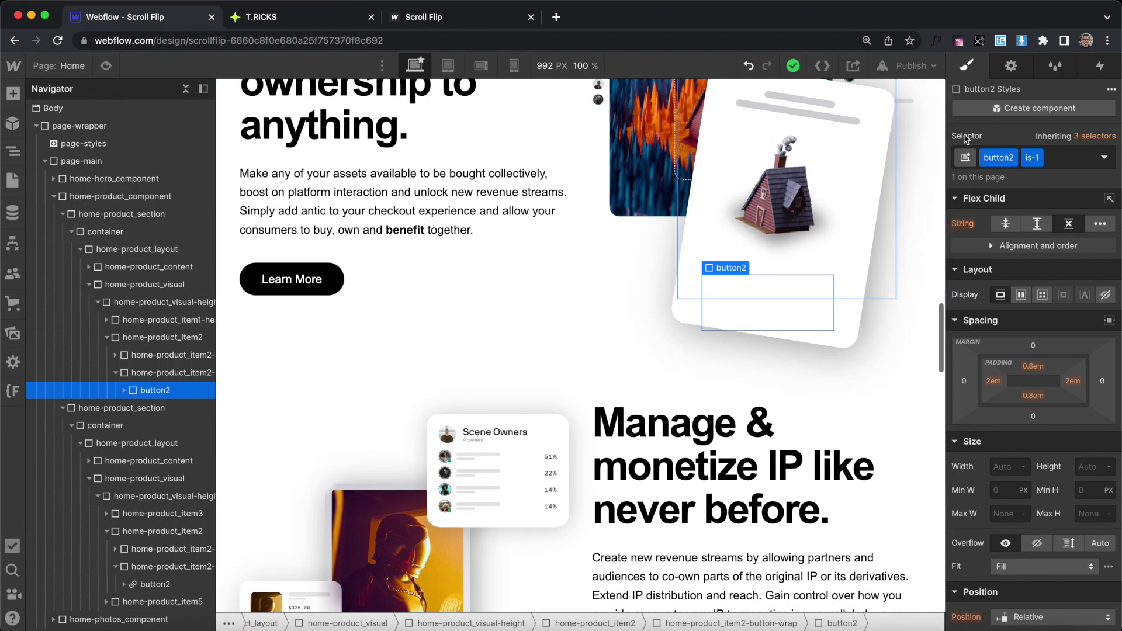
pyautogui.click(1011, 66)
pyautogui.click(1108, 325)
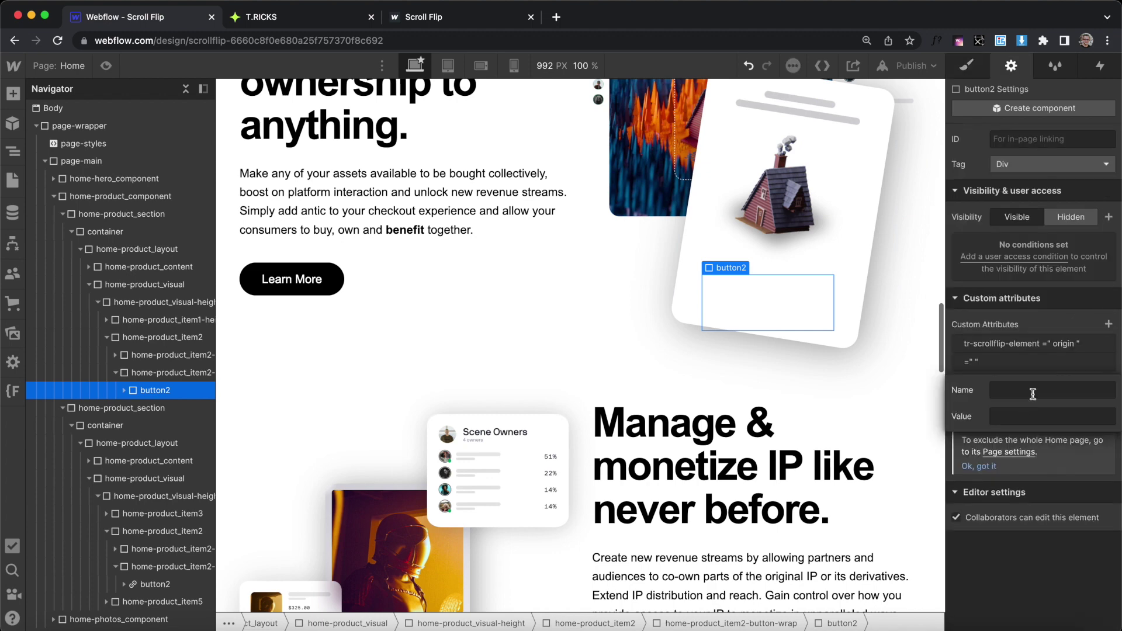
pyautogui.click(1019, 387)
pyautogui.write('tr-scrollflip-scrubstart')
pyautogui.press('Tab')
pyautogui.write('center')
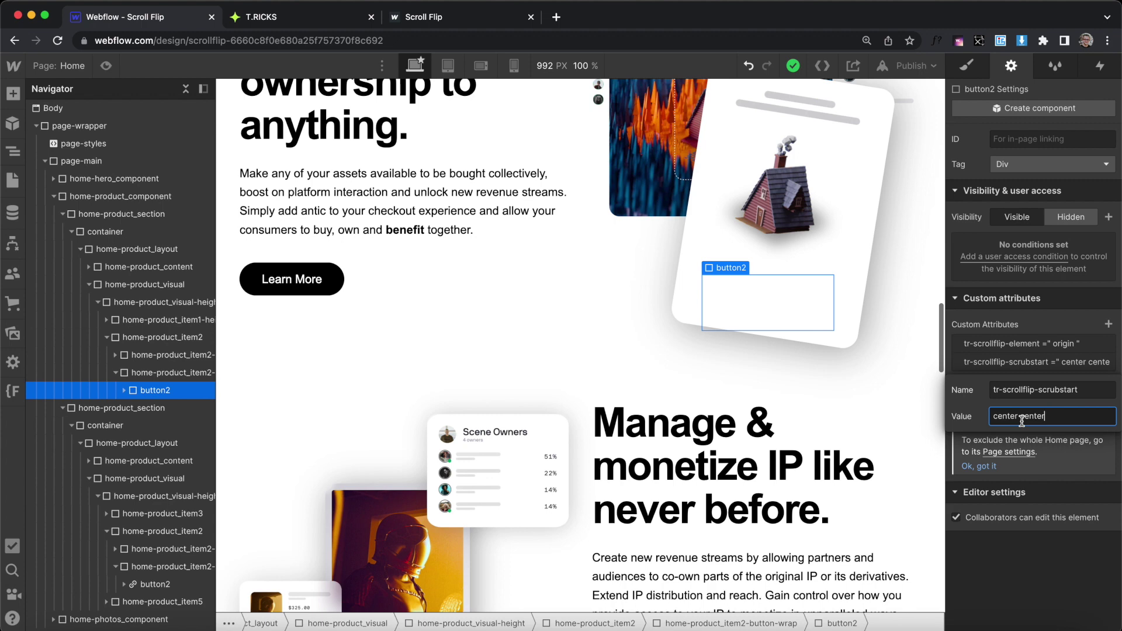
pyautogui.click(1033, 442)
# Look up the end interaction attribute and add tr-scrollflip-scrubend with the value center center to the second section's home-product_visual-height
pyautogui.scroll(-5, 658, 354)
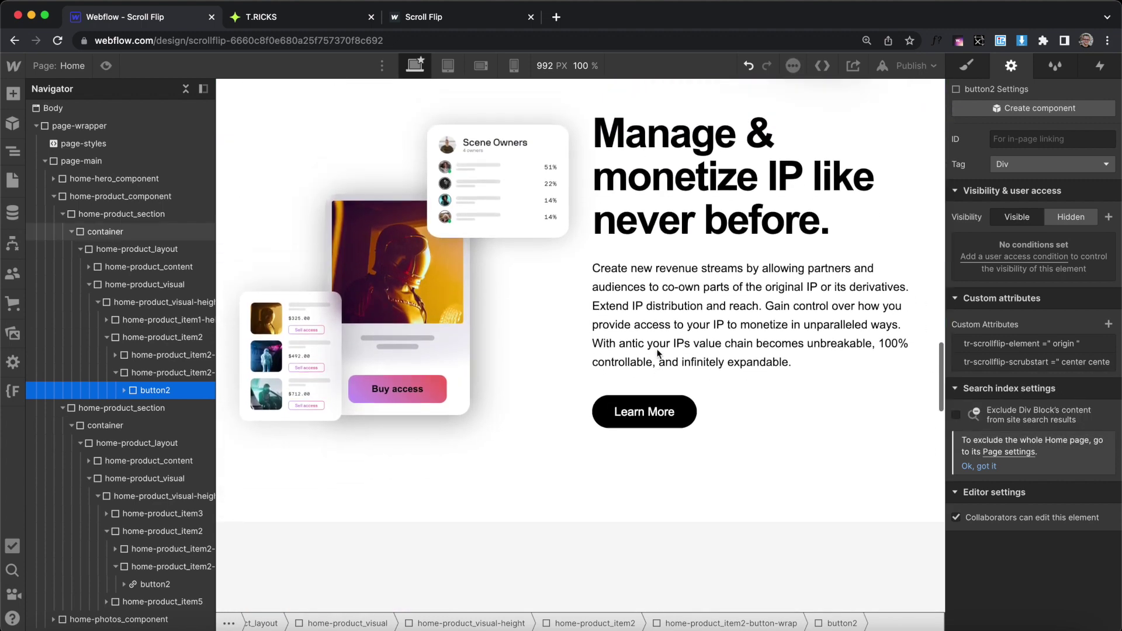
pyautogui.scroll(1, 657, 354)
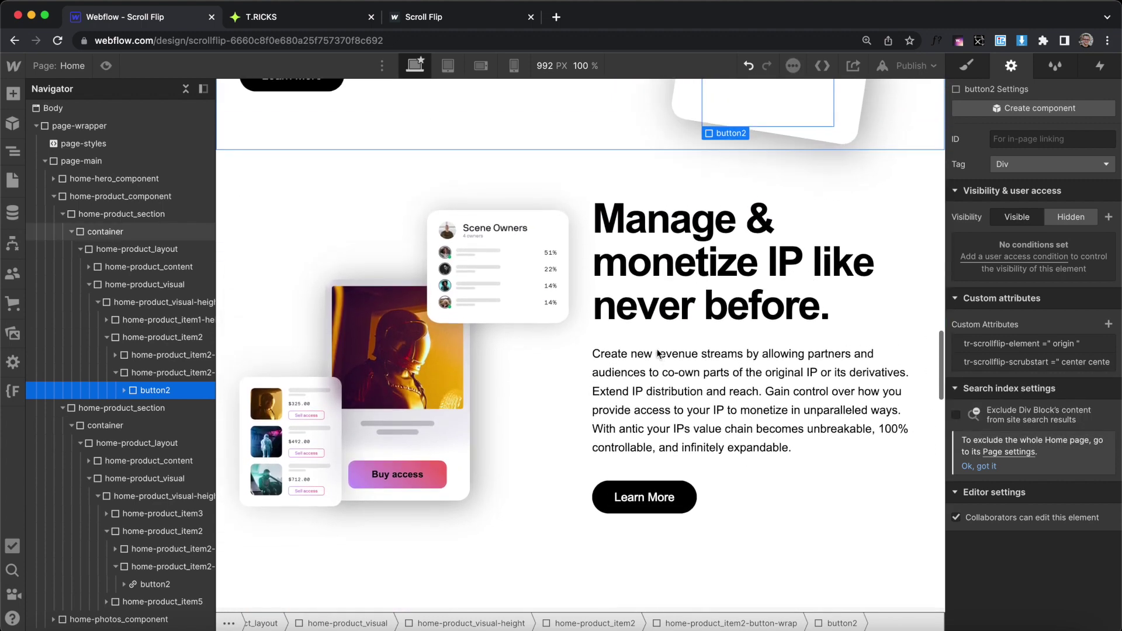
pyautogui.click(435, 485)
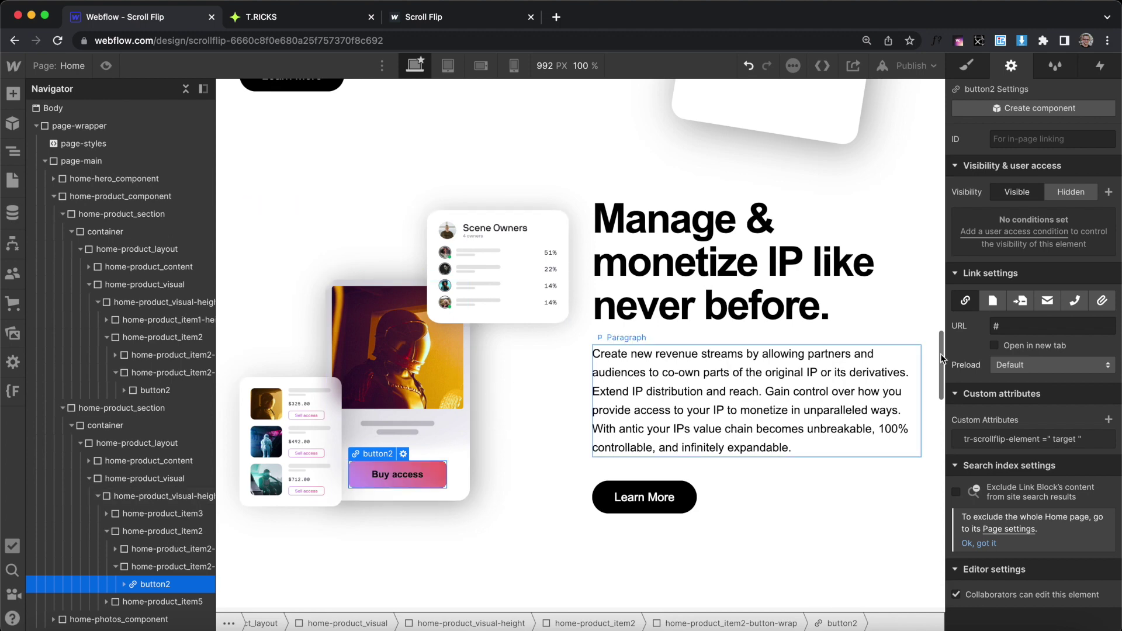
pyautogui.click(303, 15)
pyautogui.click(164, 17)
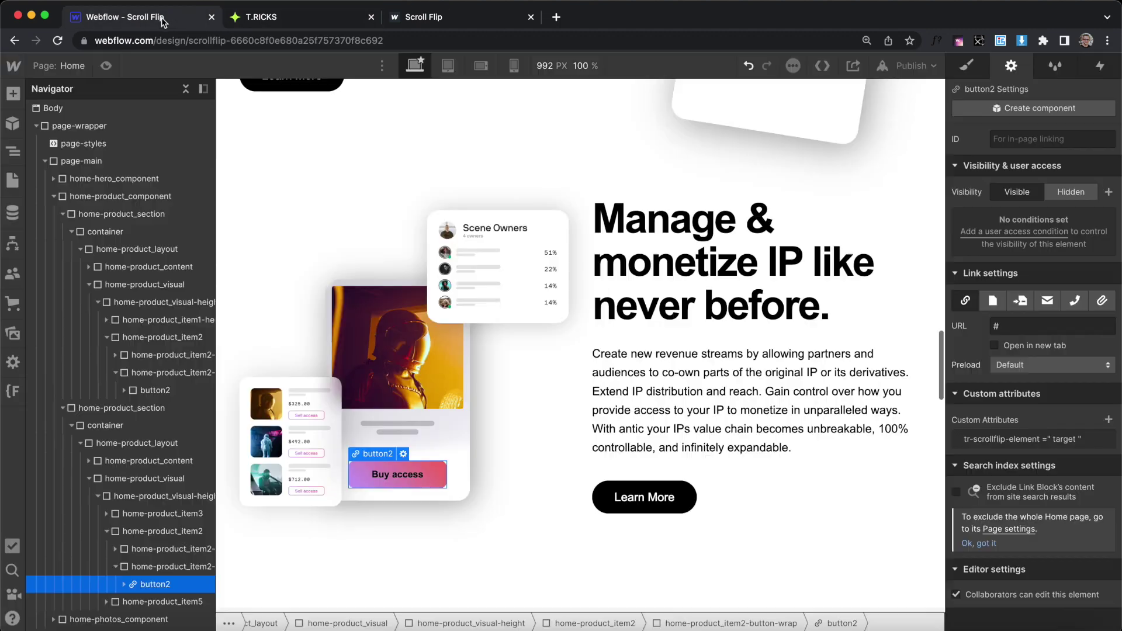
pyautogui.click(513, 412)
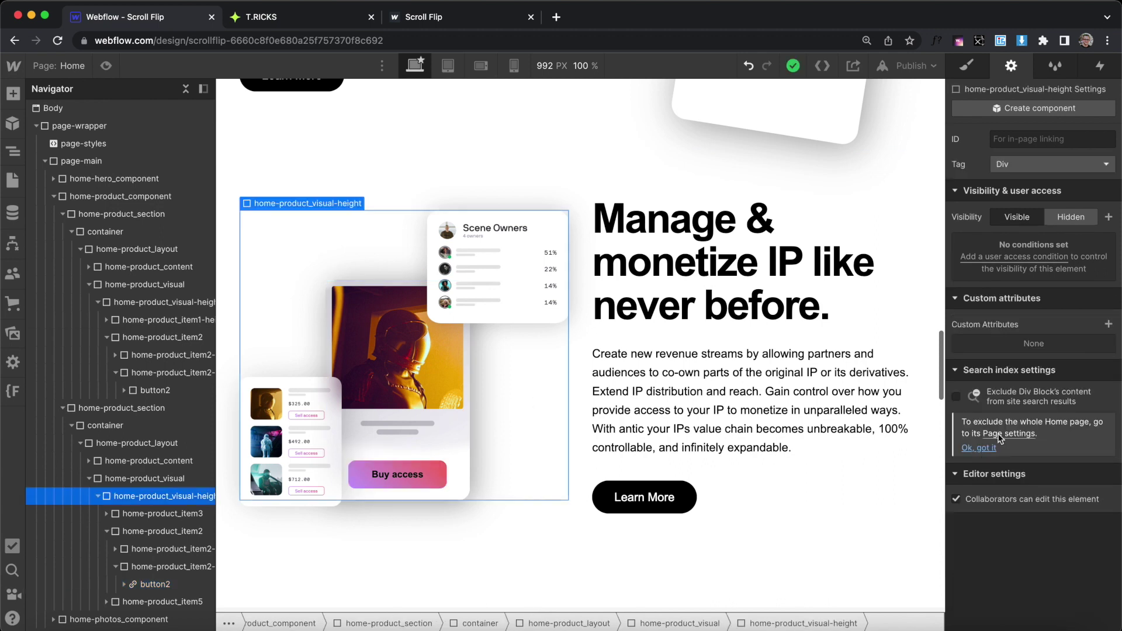
pyautogui.click(1109, 326)
pyautogui.write('tr-scrollflip-scrubend')
pyautogui.press('Tab')
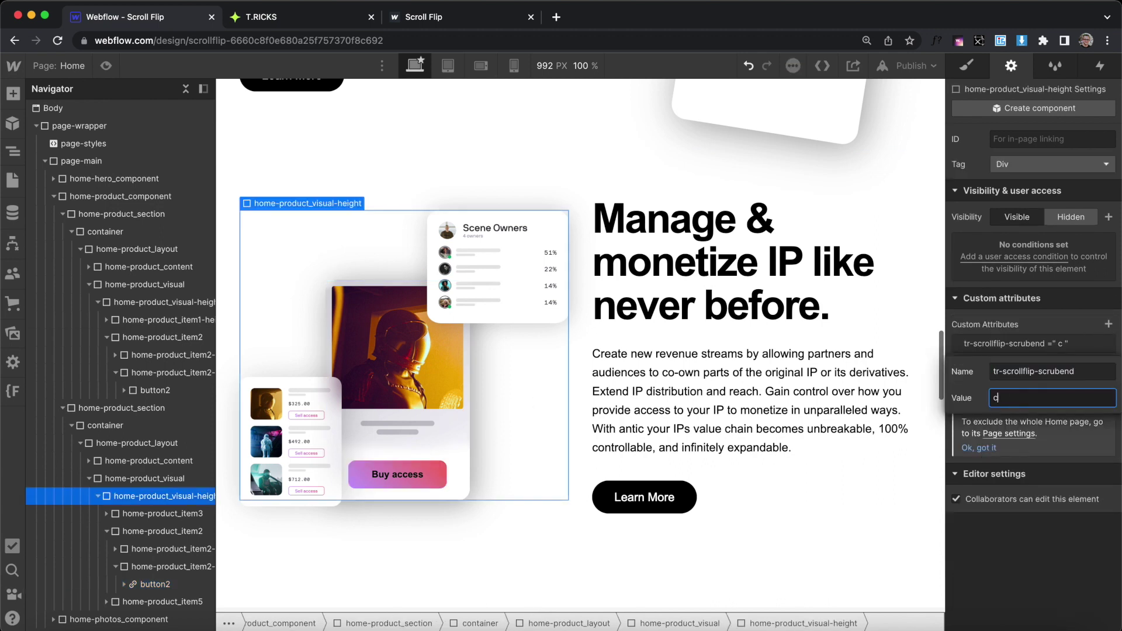
pyautogui.write('center center')
pyautogui.press('Return')
# Publish the site to the selected webflow.io domain and switch to the live Scroll Flip page
pyautogui.click(911, 65)
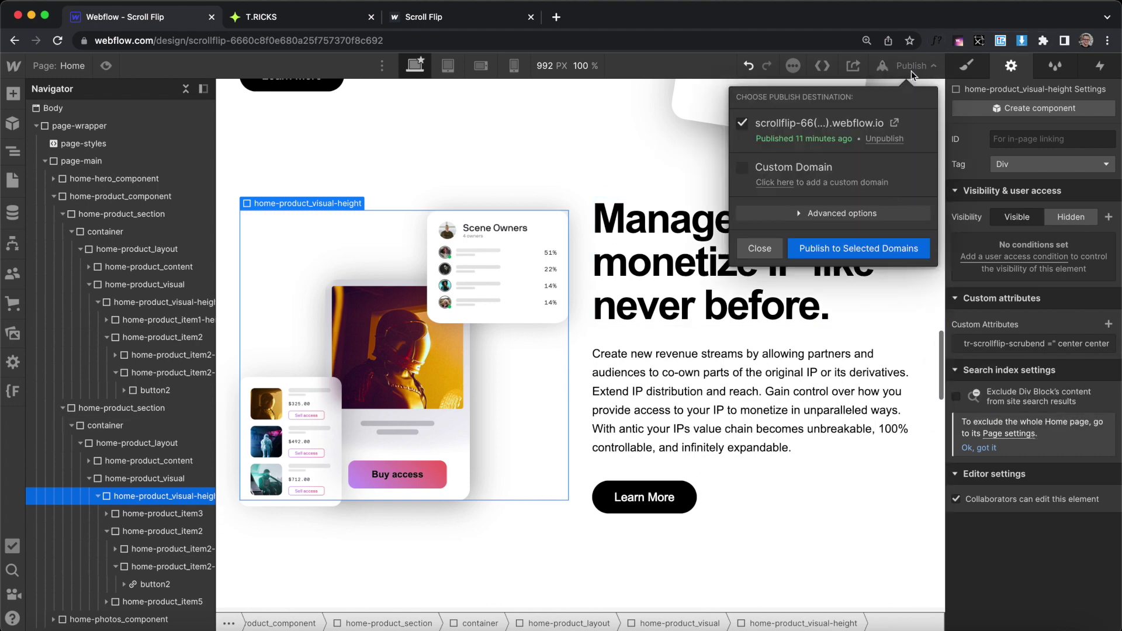
pyautogui.click(867, 250)
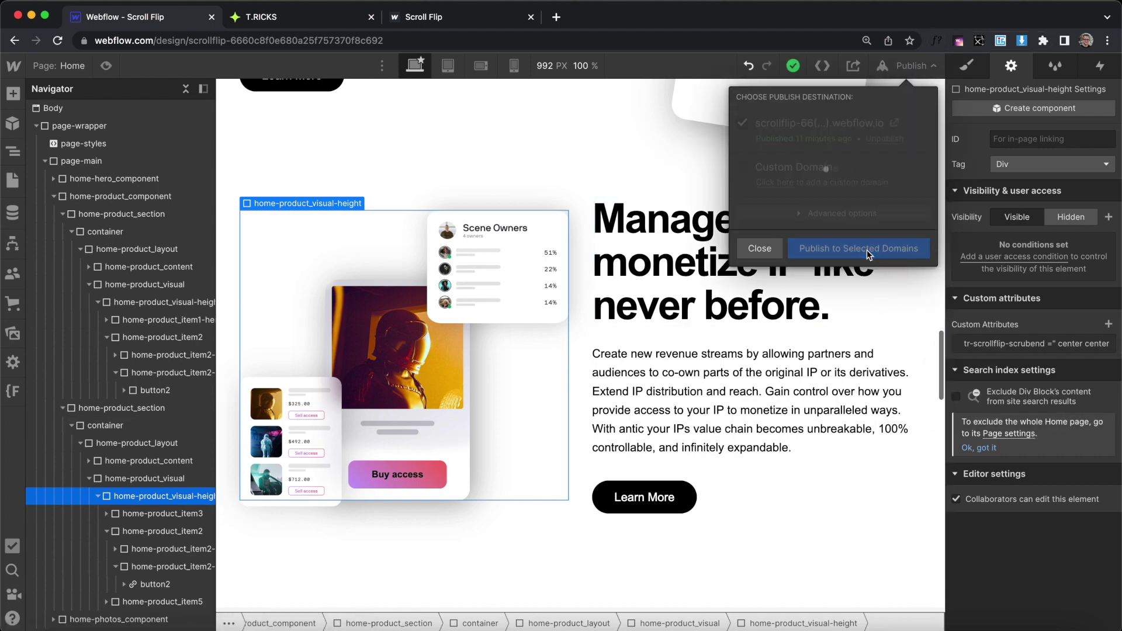
pyautogui.press('super+3')
# Examine how the Buy access button travels between the two product sections on the live page in both scroll directions
pyautogui.scroll(-1, 965, 356)
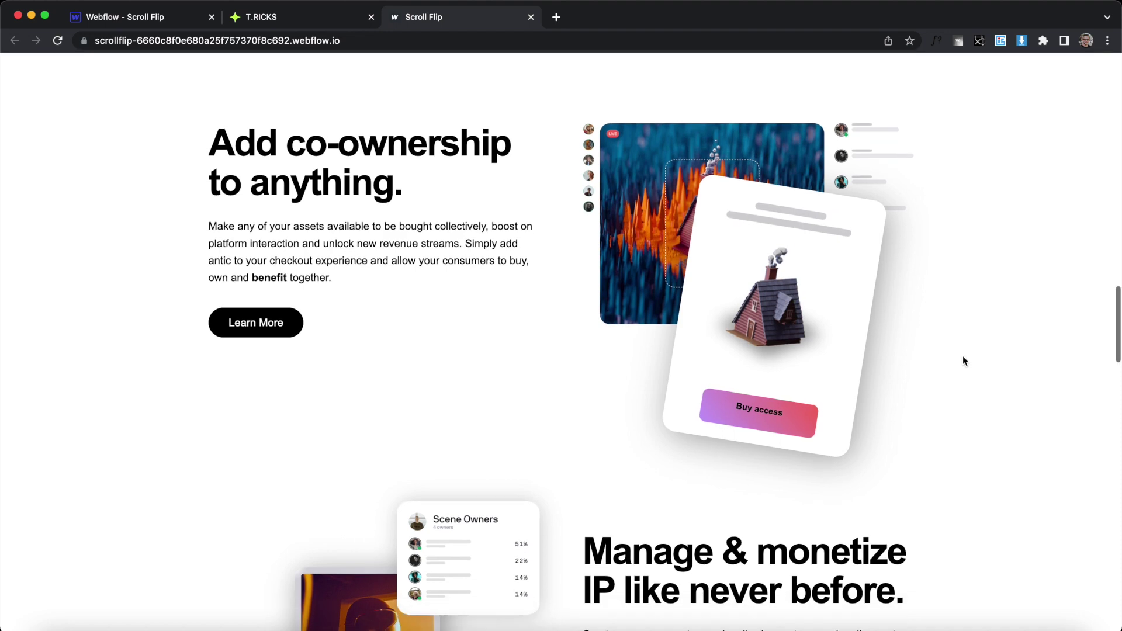
pyautogui.scroll(-3, 934, 420)
pyautogui.scroll(-5, 933, 419)
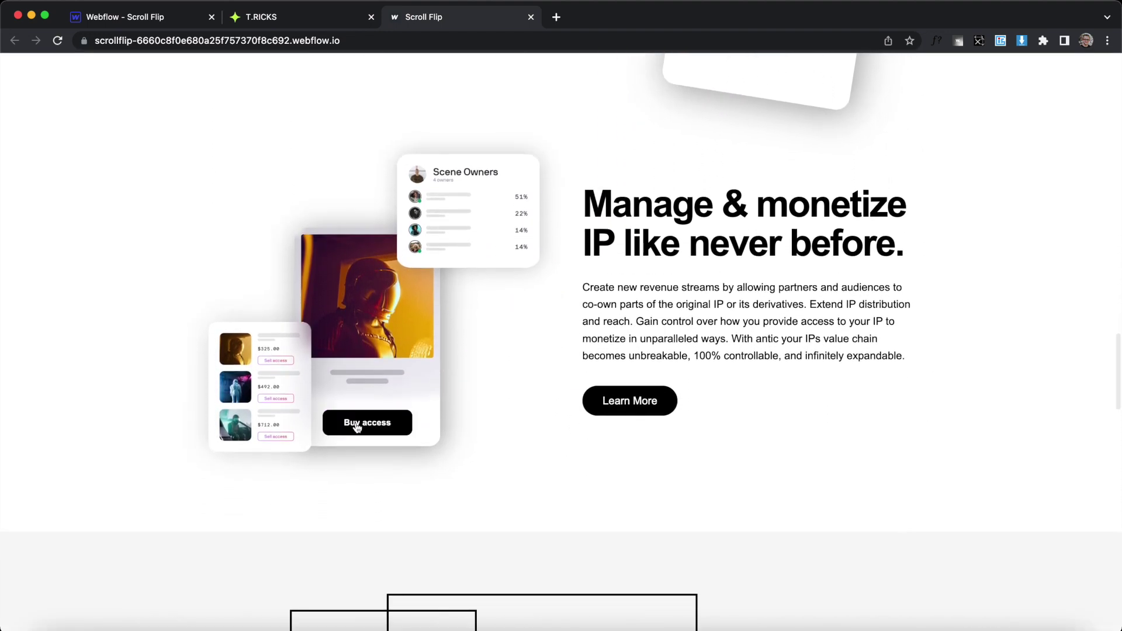
pyautogui.scroll(4, 763, 346)
pyautogui.scroll(2, 762, 346)
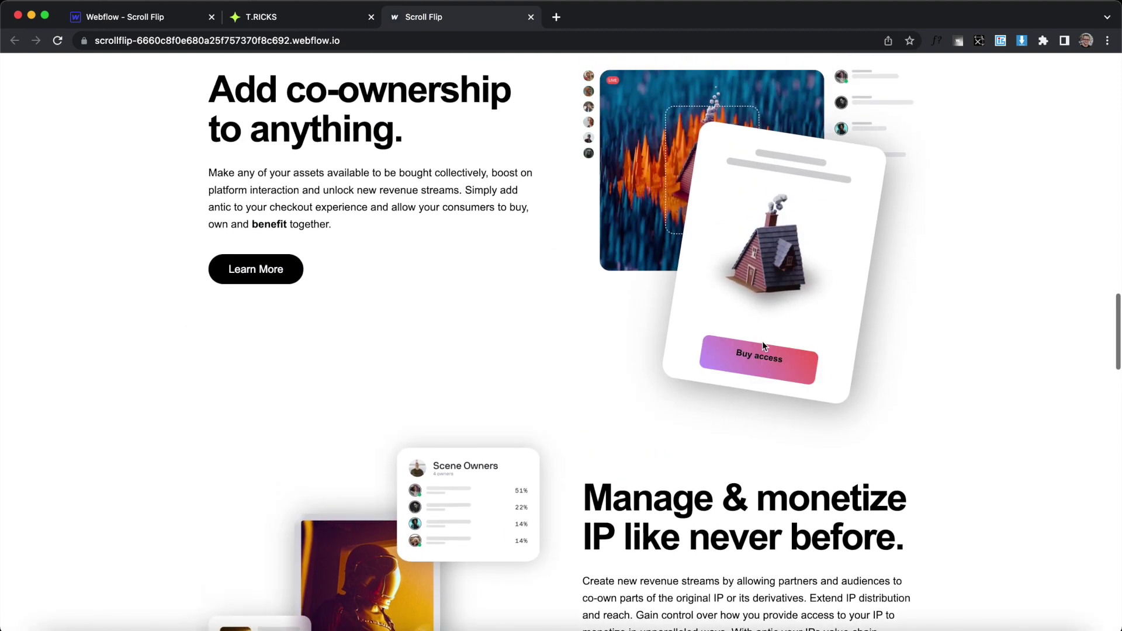
pyautogui.scroll(-5, 763, 346)
pyautogui.scroll(4, 763, 346)
pyautogui.scroll(1, 762, 346)
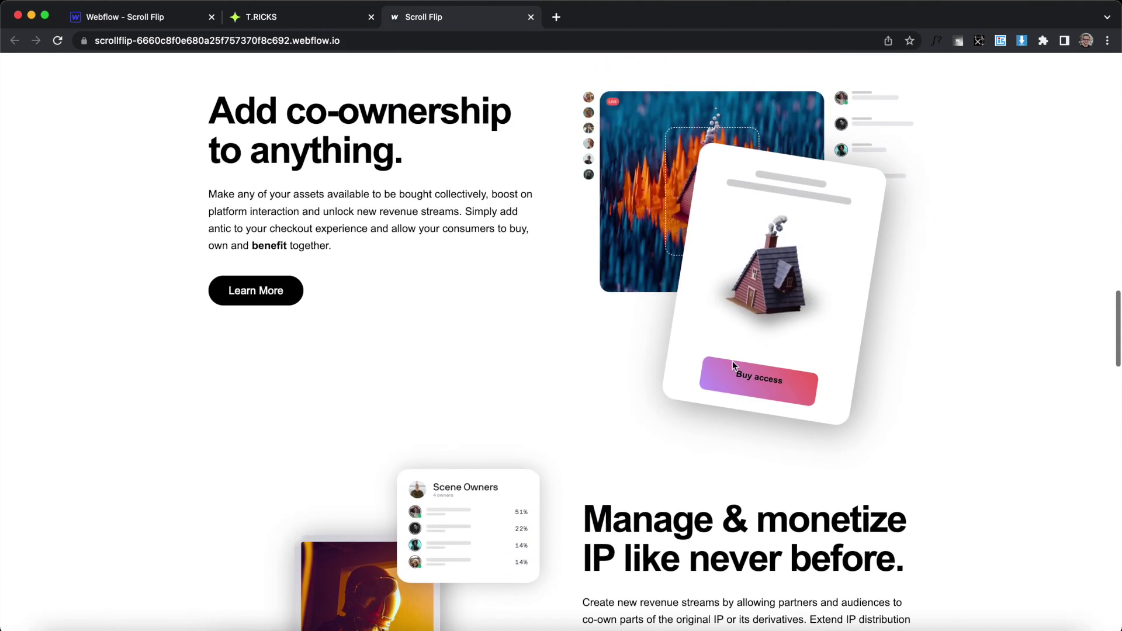
# Inspect the Buy access button in the browser's developer tools and examine how its inline width, height and transform change during scrolling
pyautogui.rightClick(748, 395)
pyautogui.click(770, 482)
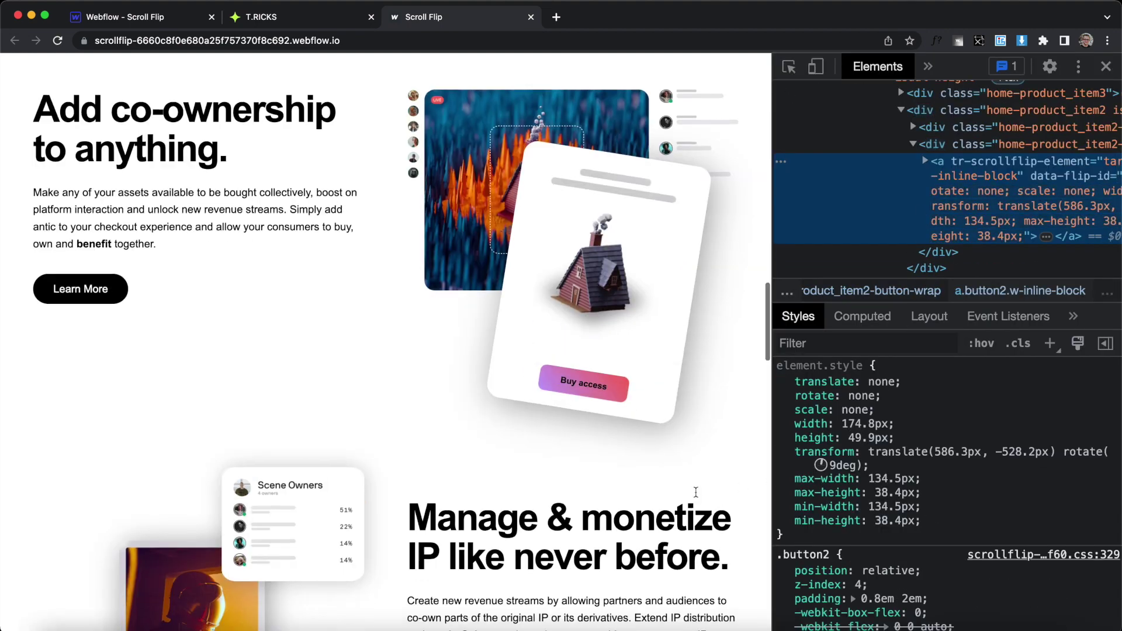
pyautogui.scroll(-3, 696, 492)
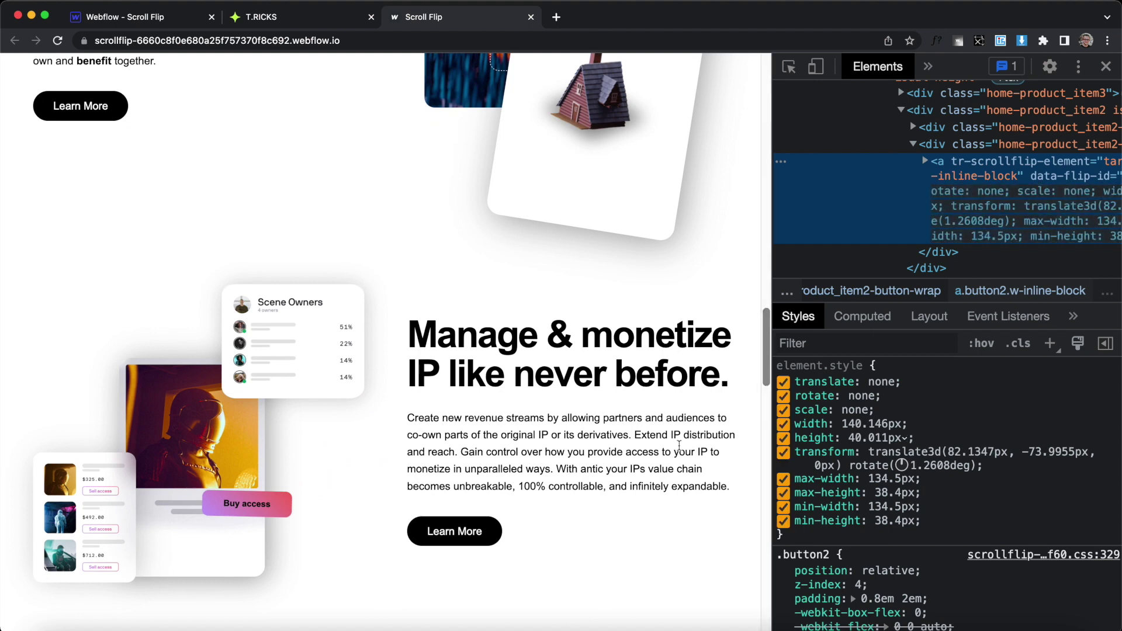
pyautogui.scroll(3, 476, 519)
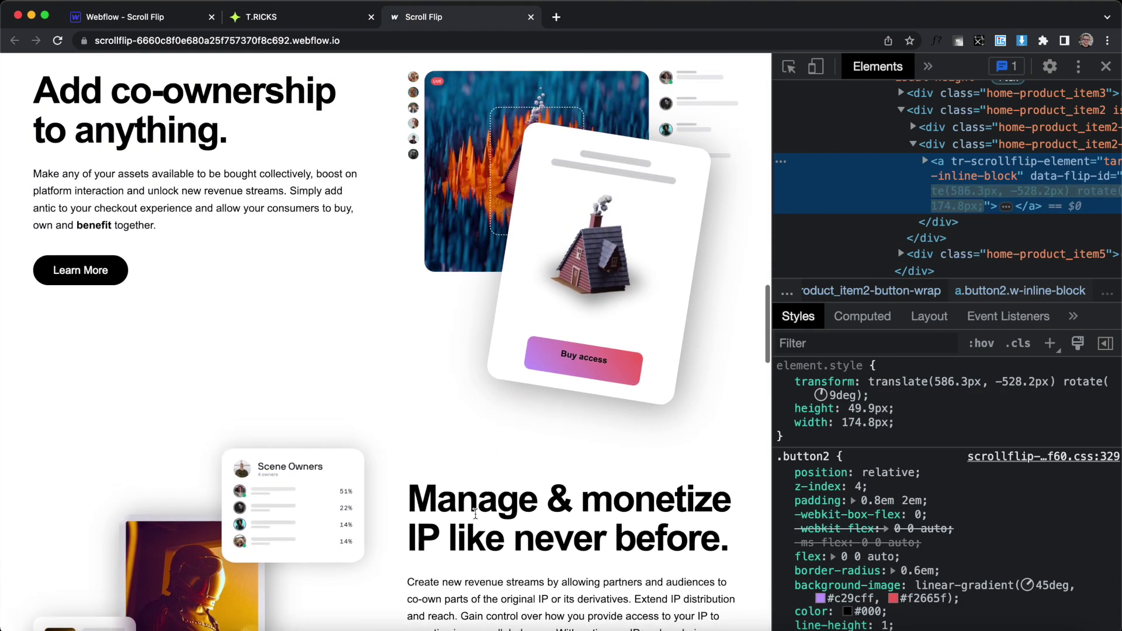
pyautogui.click(924, 162)
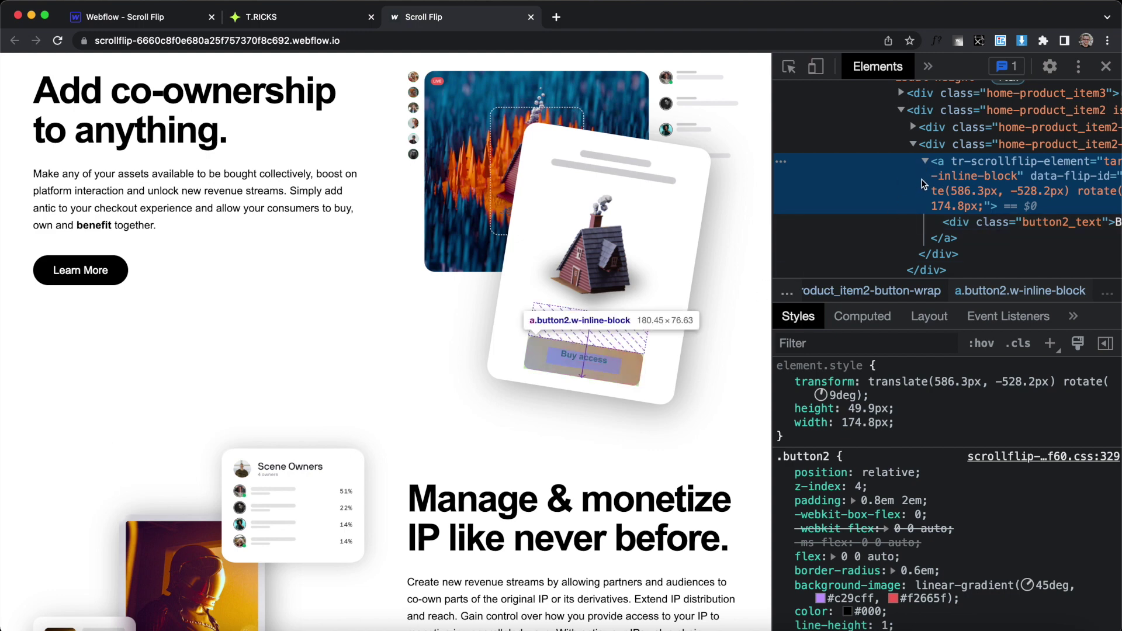
pyautogui.click(924, 161)
pyautogui.scroll(-3, 719, 376)
pyautogui.scroll(4, 718, 372)
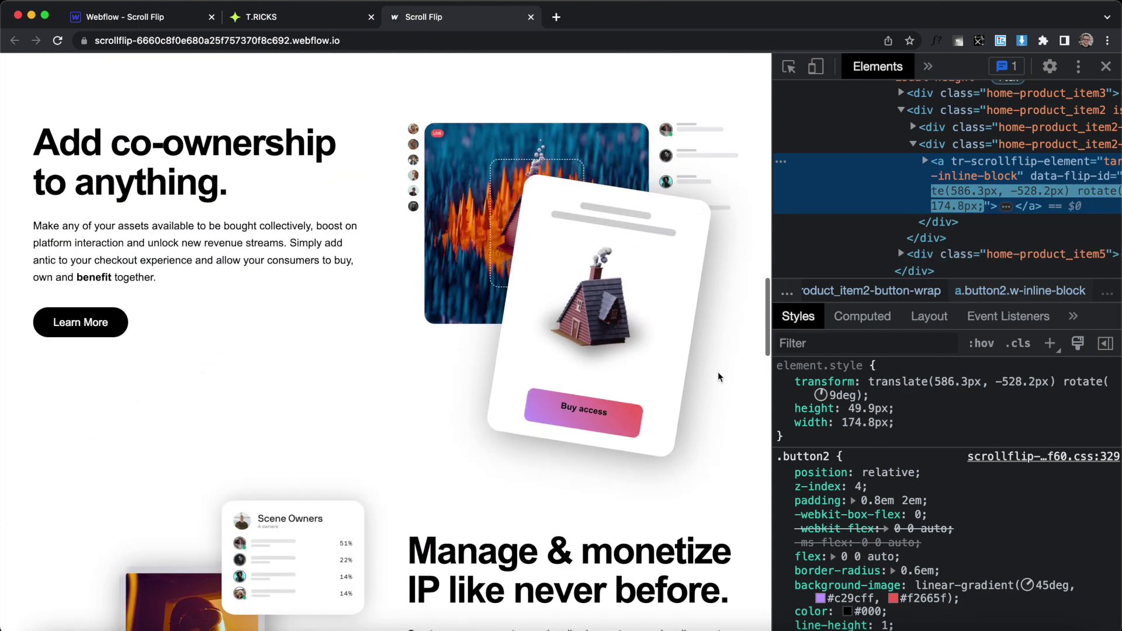
# Switch to the T.RICKS Scroll Flip docs and review the component element's optional settings, including the scale target attribute
pyautogui.click(265, 19)
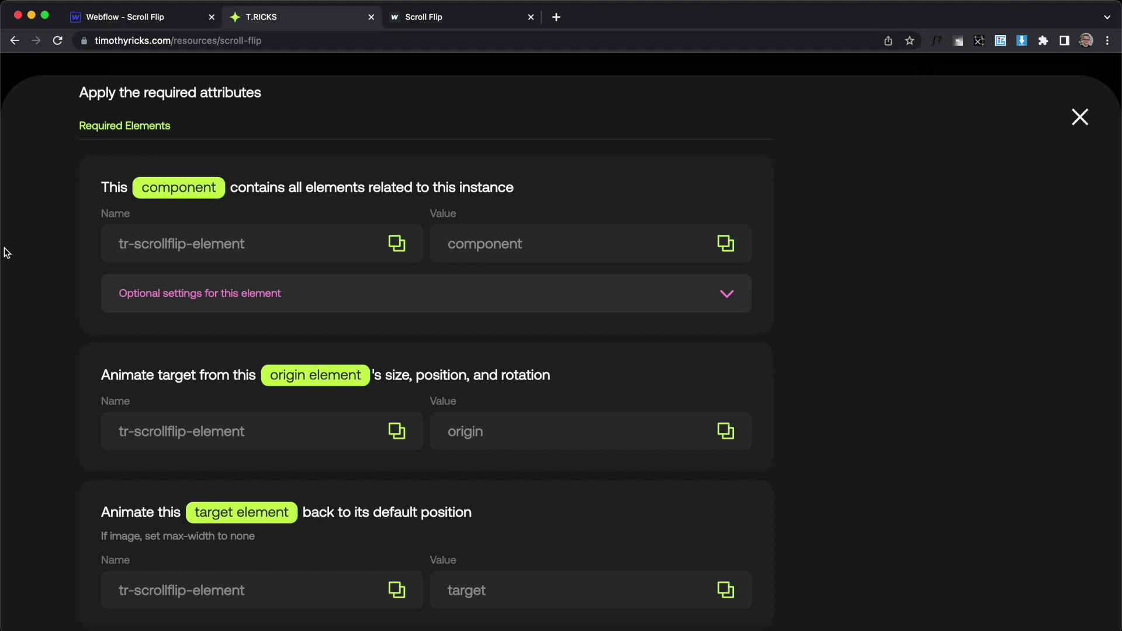
pyautogui.click(202, 293)
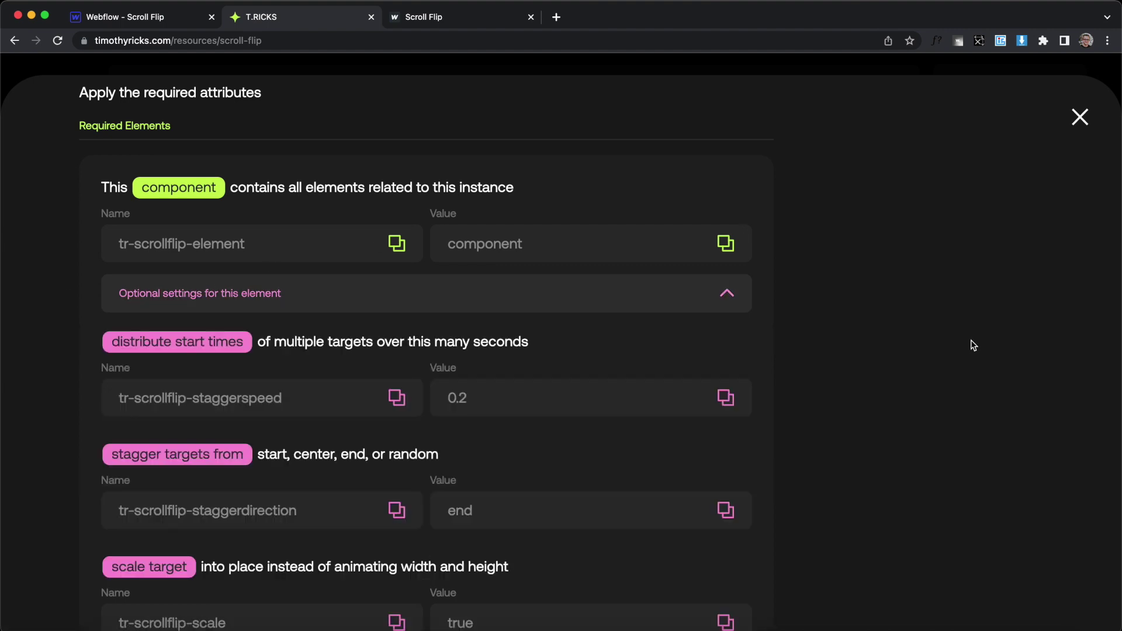
pyautogui.scroll(-2, 973, 345)
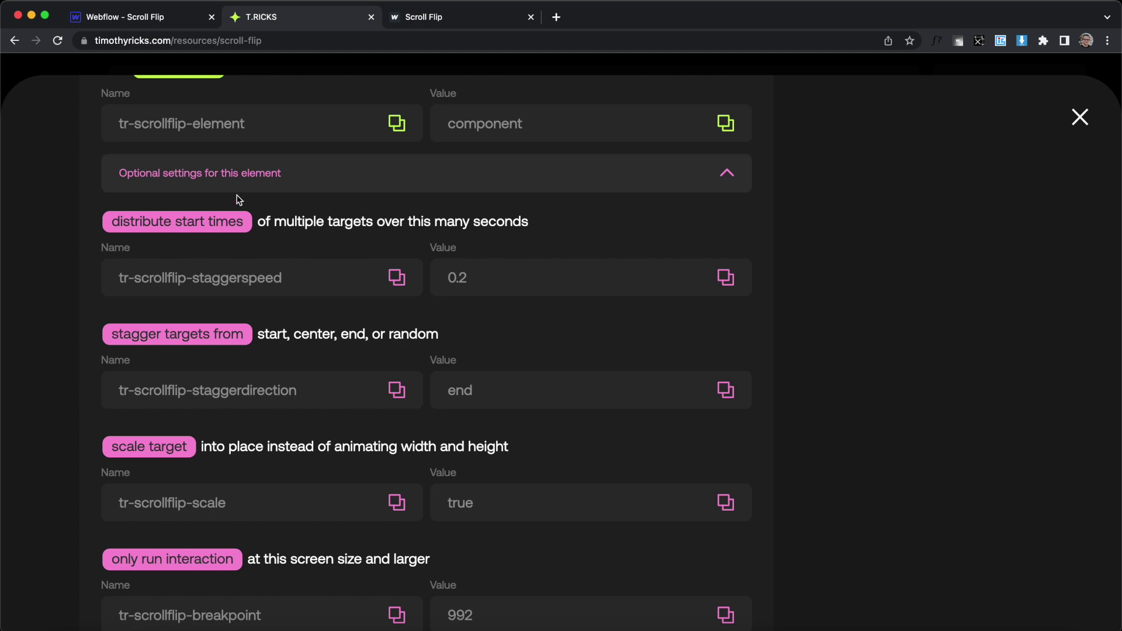
# Back in Webflow, collapse both product sections in the element tree and add the custom attribute tr-scrollflip-scale with the value true to home-product_component
pyautogui.click(137, 17)
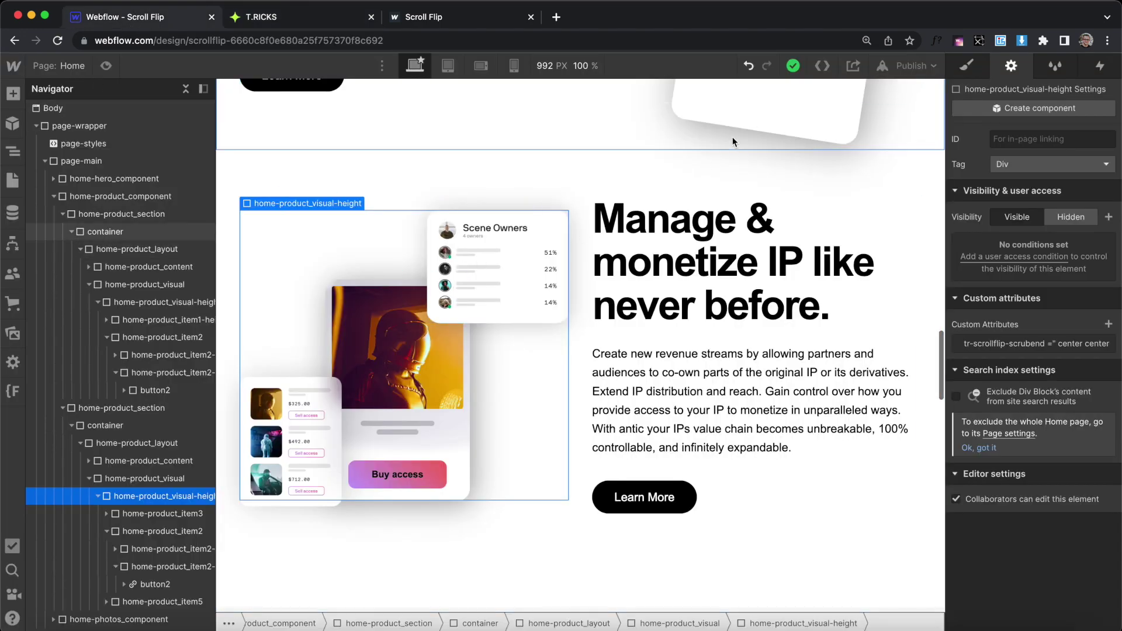
pyautogui.scroll(2, 392, 196)
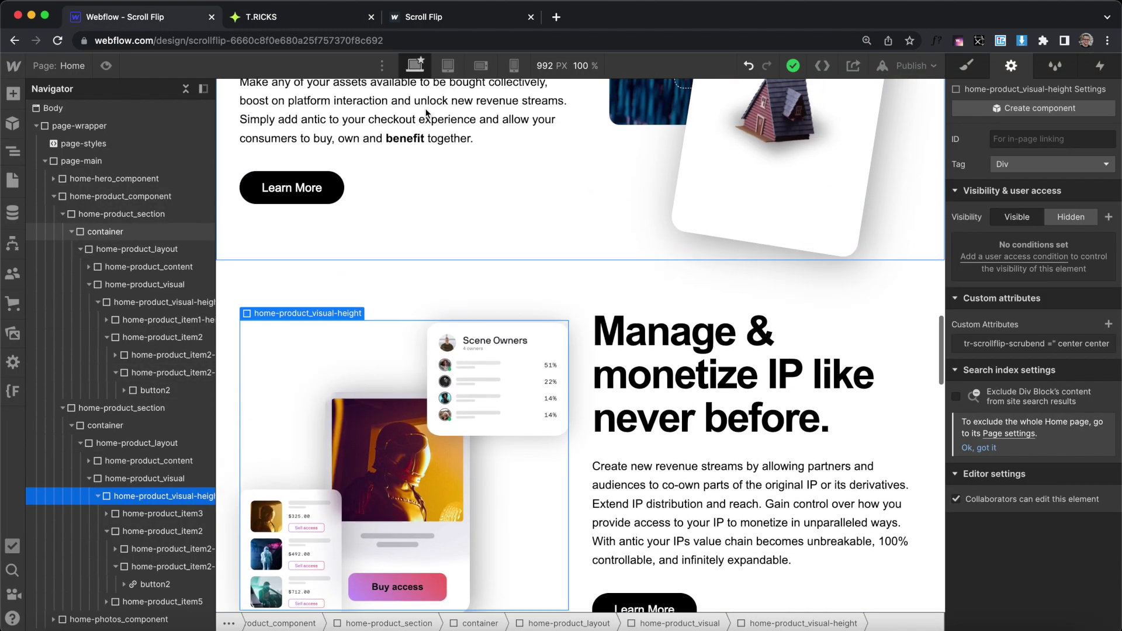
pyautogui.click(392, 198)
pyautogui.click(242, 221)
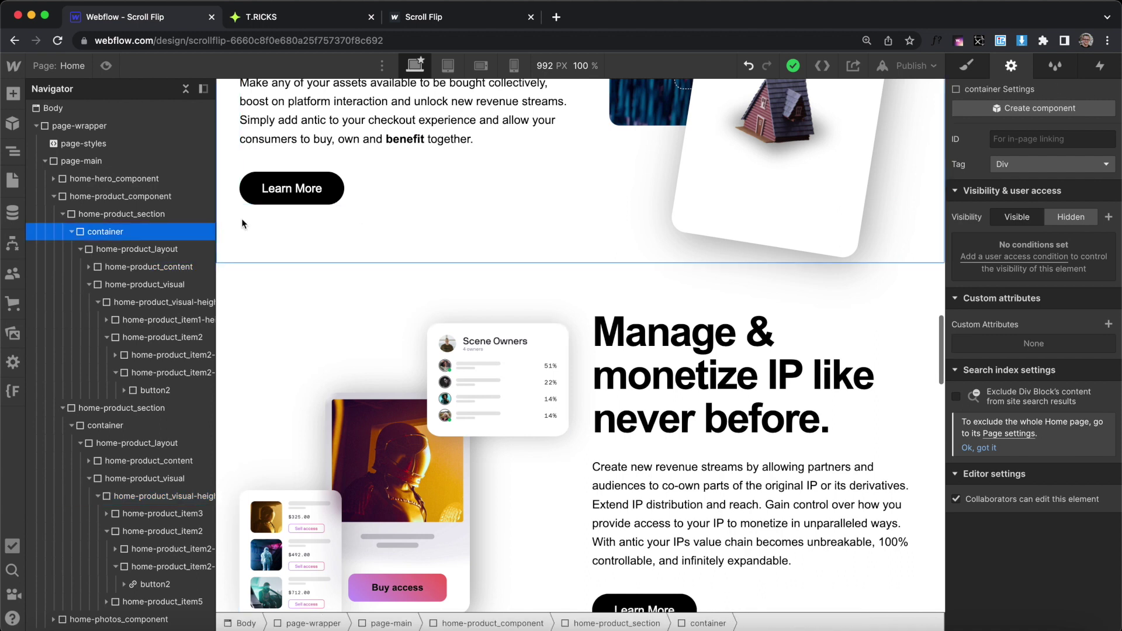
pyautogui.click(71, 232)
pyautogui.click(63, 214)
pyautogui.click(62, 231)
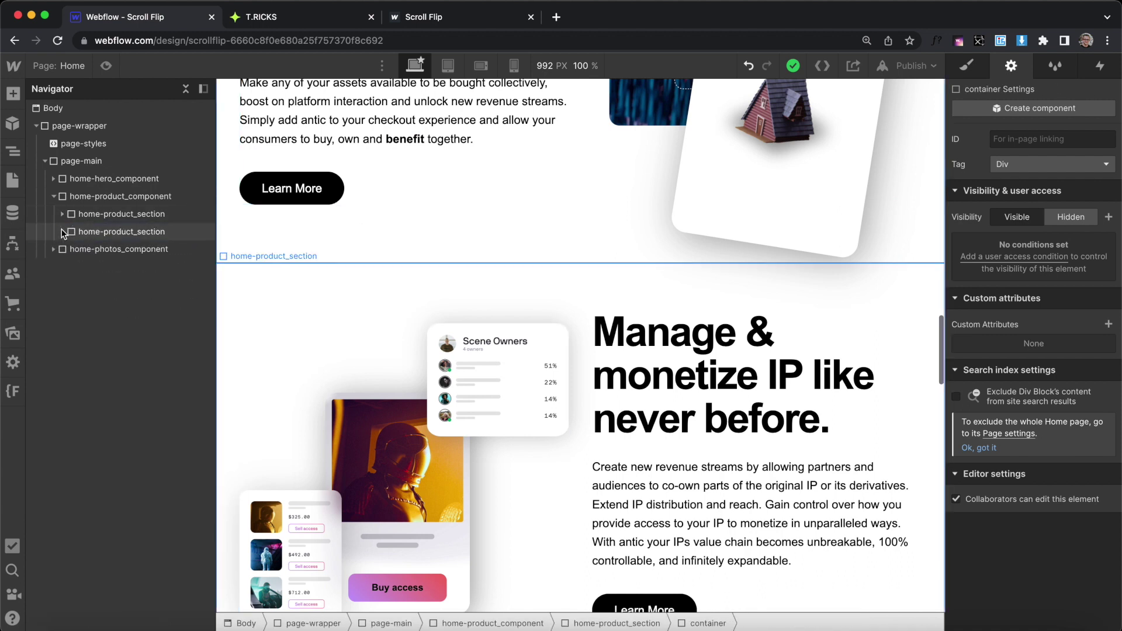
pyautogui.click(120, 197)
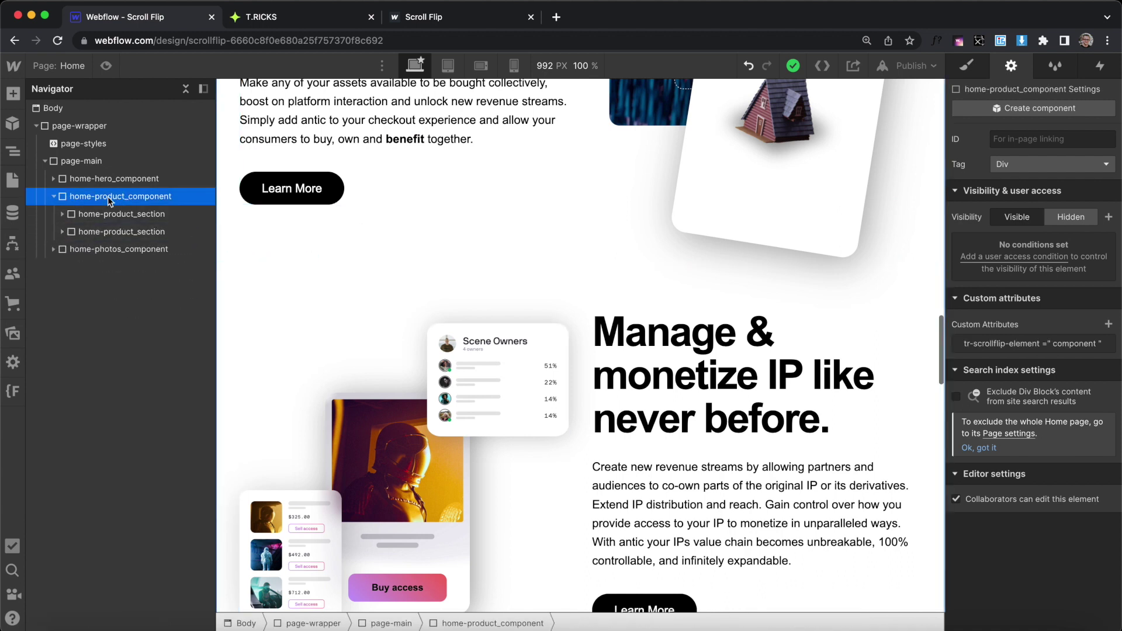
pyautogui.click(1109, 325)
pyautogui.write('tr-scrollflip-scale')
pyautogui.press('Tab')
pyautogui.write('t')
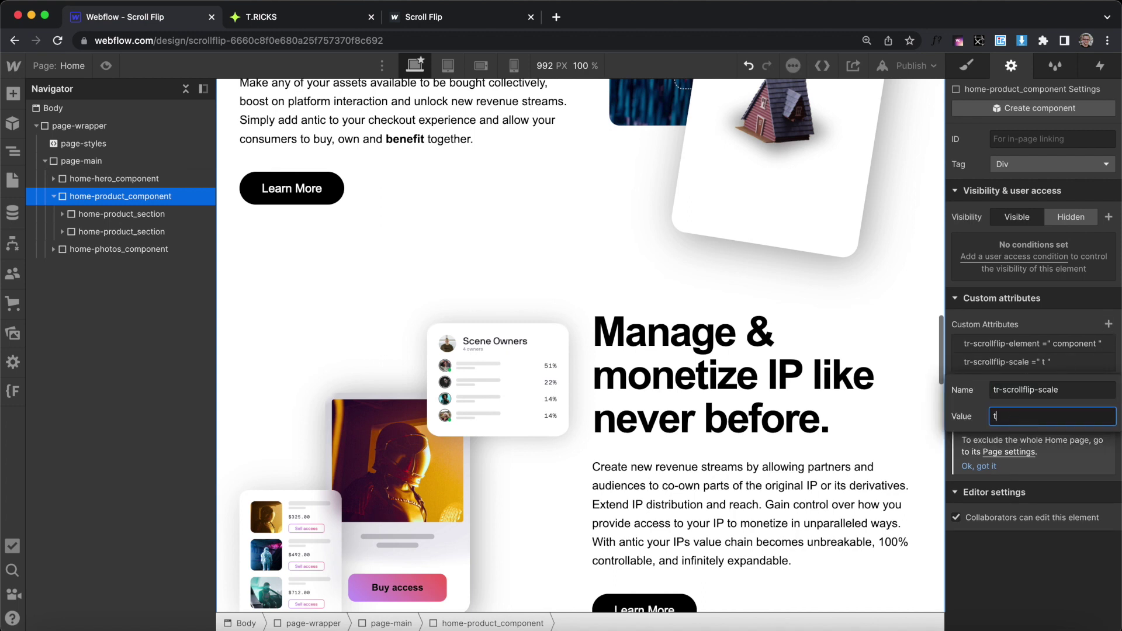
pyautogui.press('Return')
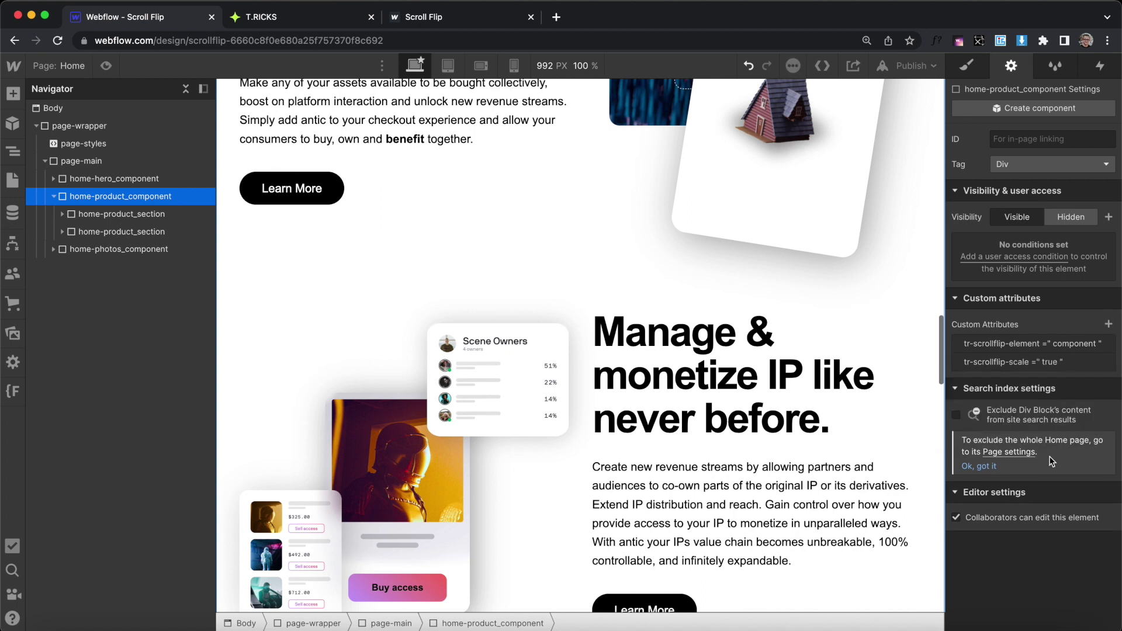
# Publish the site to its webflow.io domain and check the Buy access button's scaling between the product sections on the live page
pyautogui.click(912, 66)
pyautogui.click(871, 242)
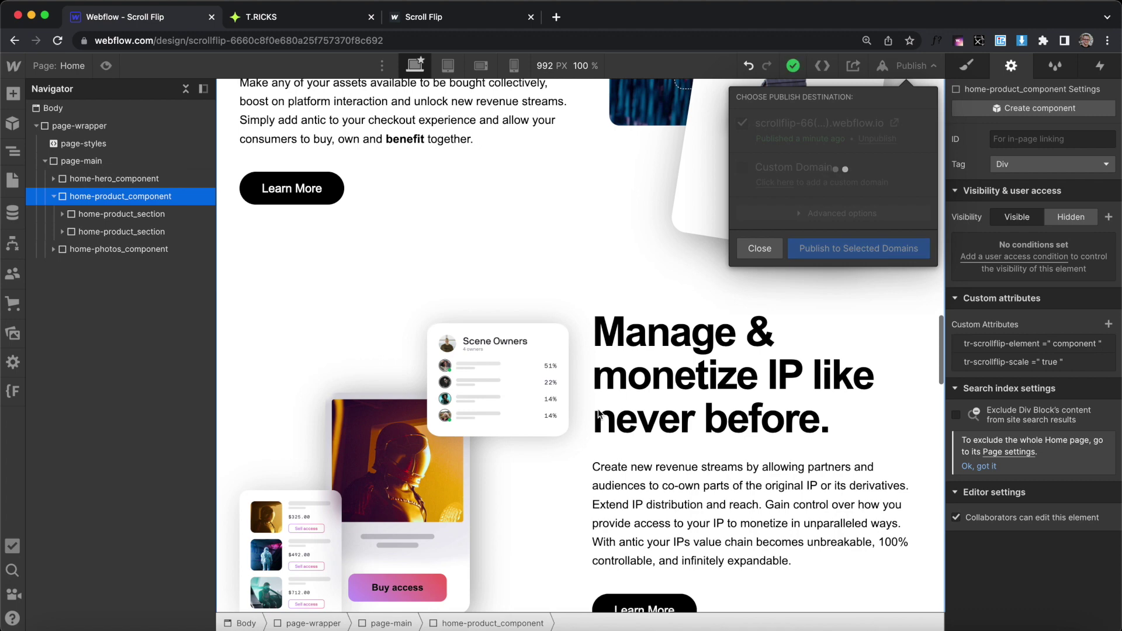
pyautogui.press('super+3')
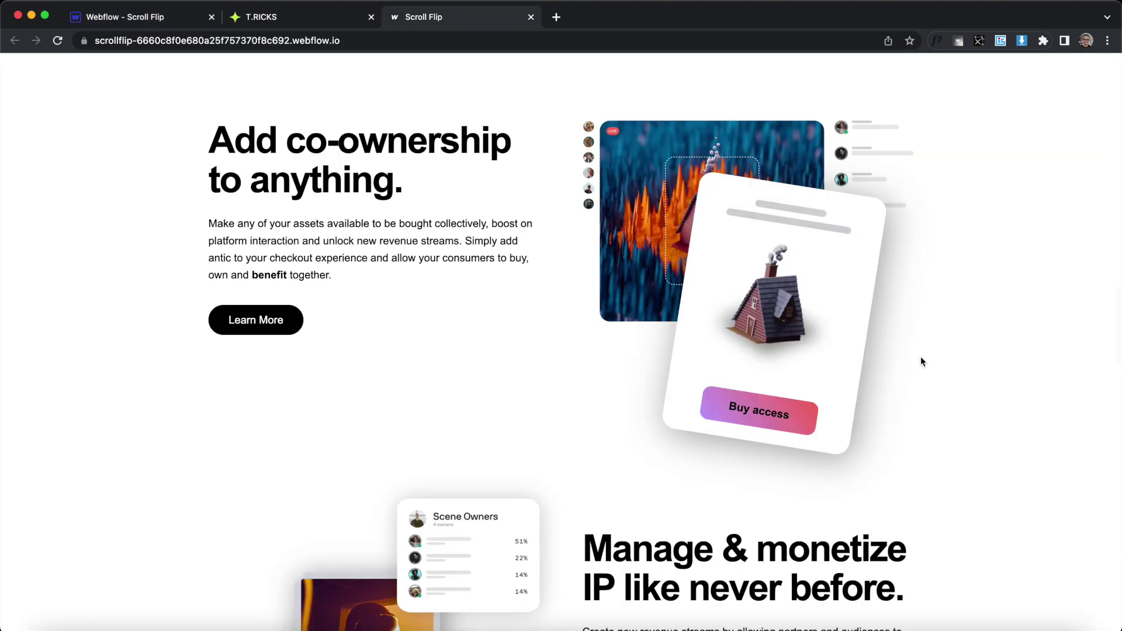
pyautogui.scroll(-3, 921, 362)
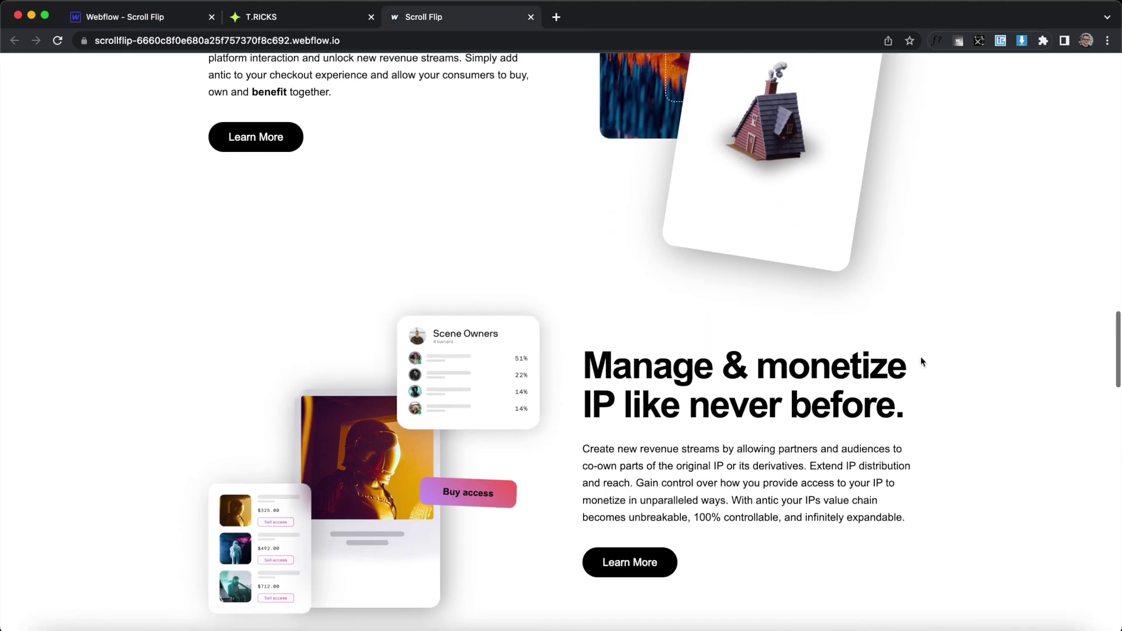
pyautogui.scroll(2, 921, 362)
pyautogui.scroll(2, 920, 361)
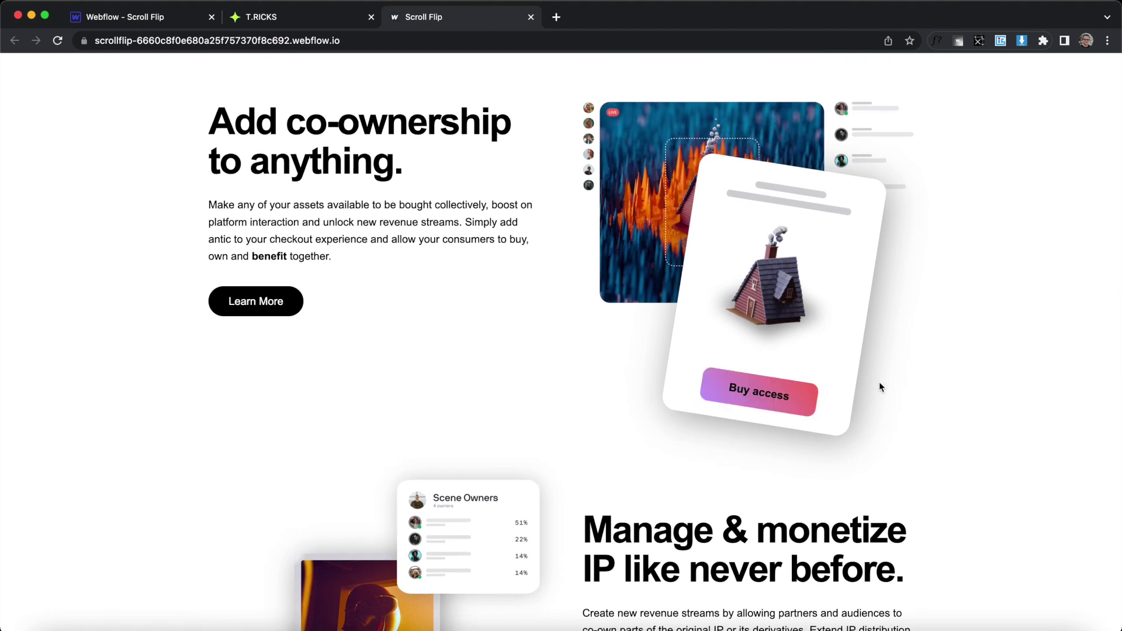
pyautogui.scroll(-2, 879, 381)
pyautogui.scroll(2, 879, 381)
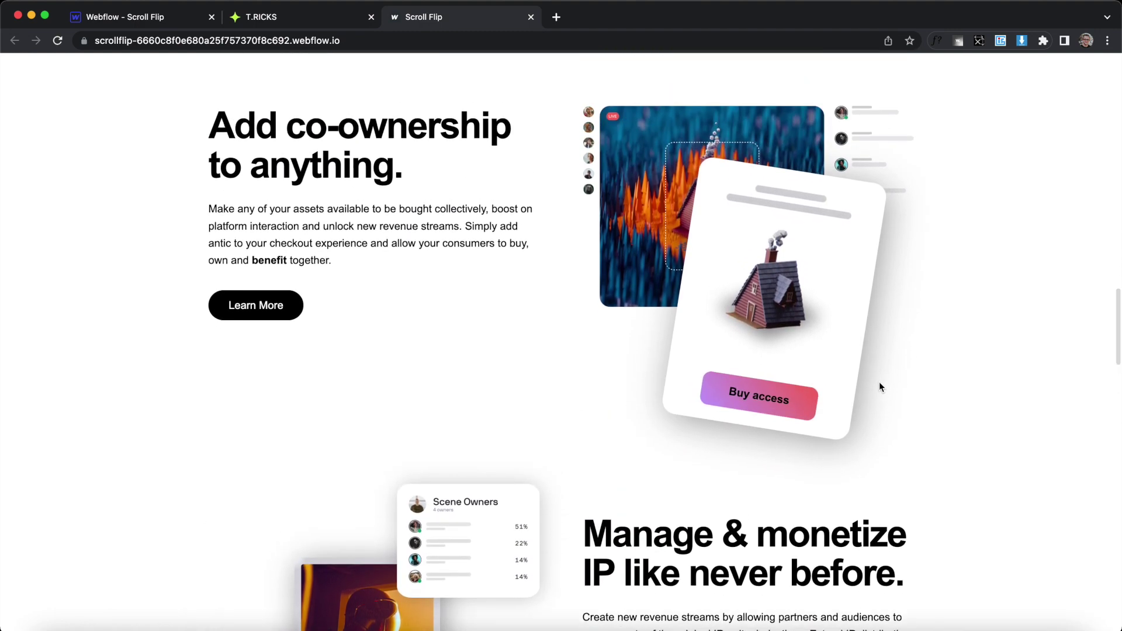
# Back in Webflow, inspect the second product section's home-product_item2-img-height wrapper, delete its home-product_item2-img image, and undo the deletion
pyautogui.press('super+1')
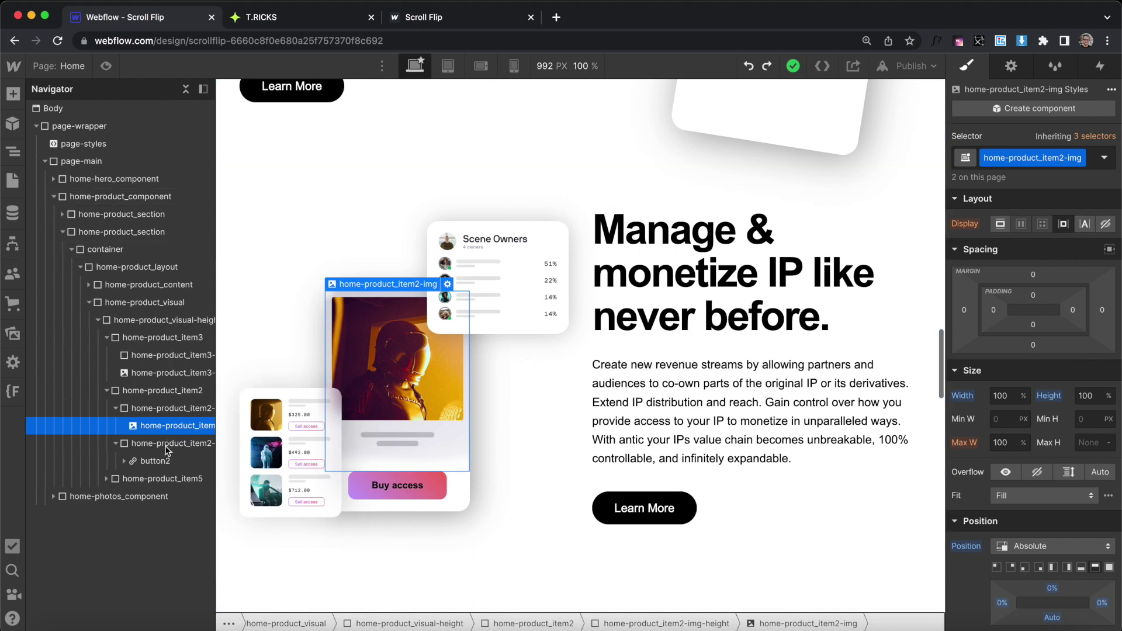
pyautogui.click(172, 410)
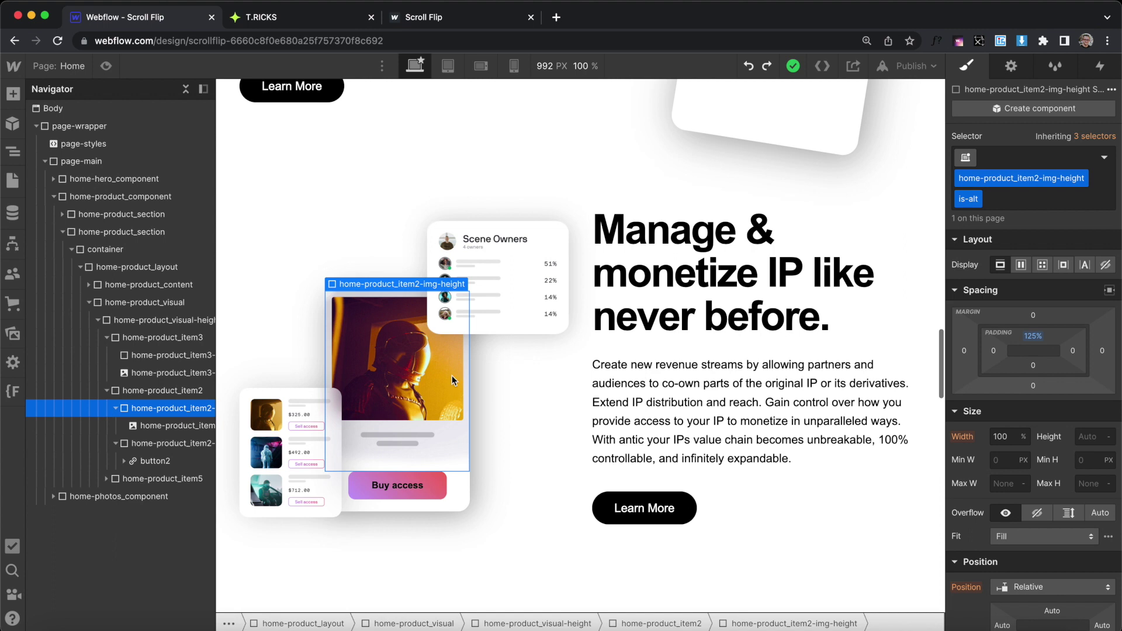
pyautogui.click(175, 425)
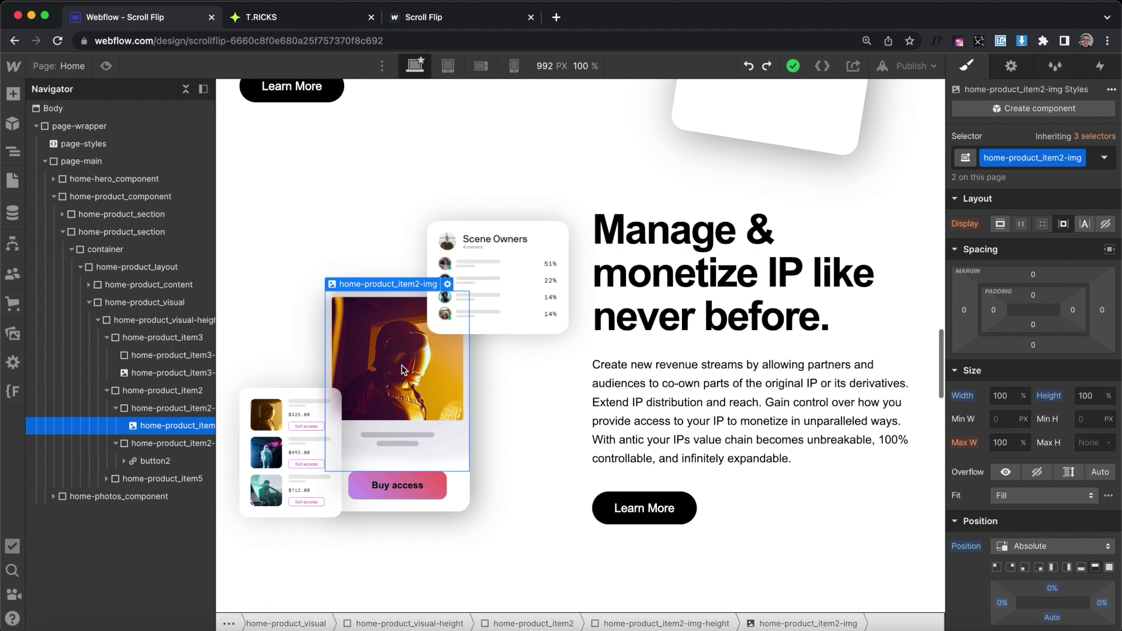
pyautogui.press('Delete')
pyautogui.hotkey('ctrl', 'z')
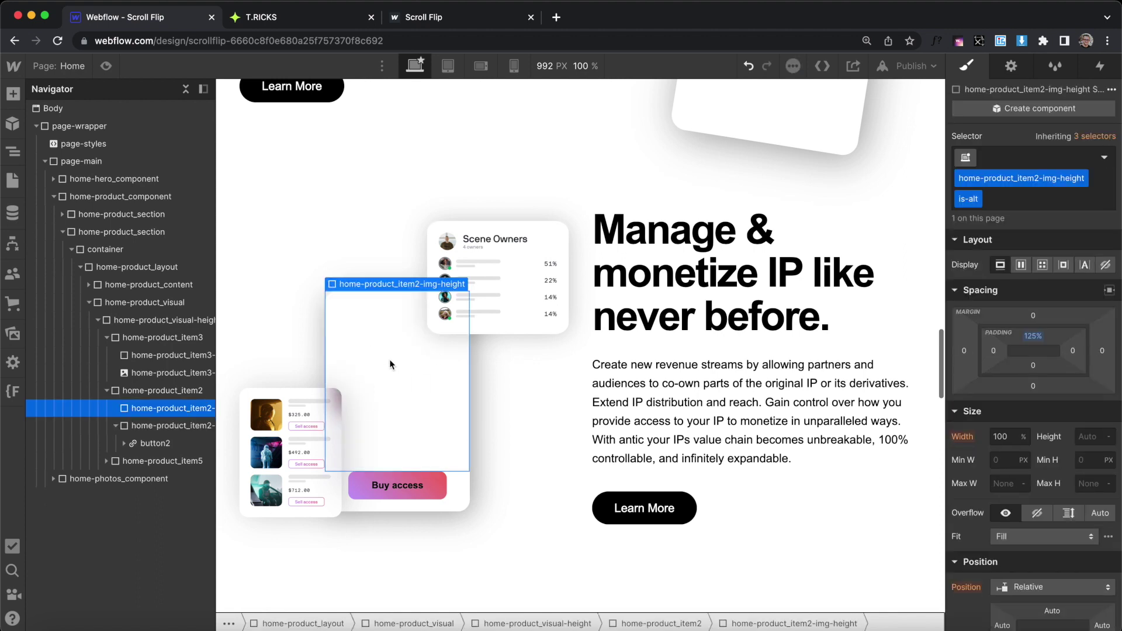
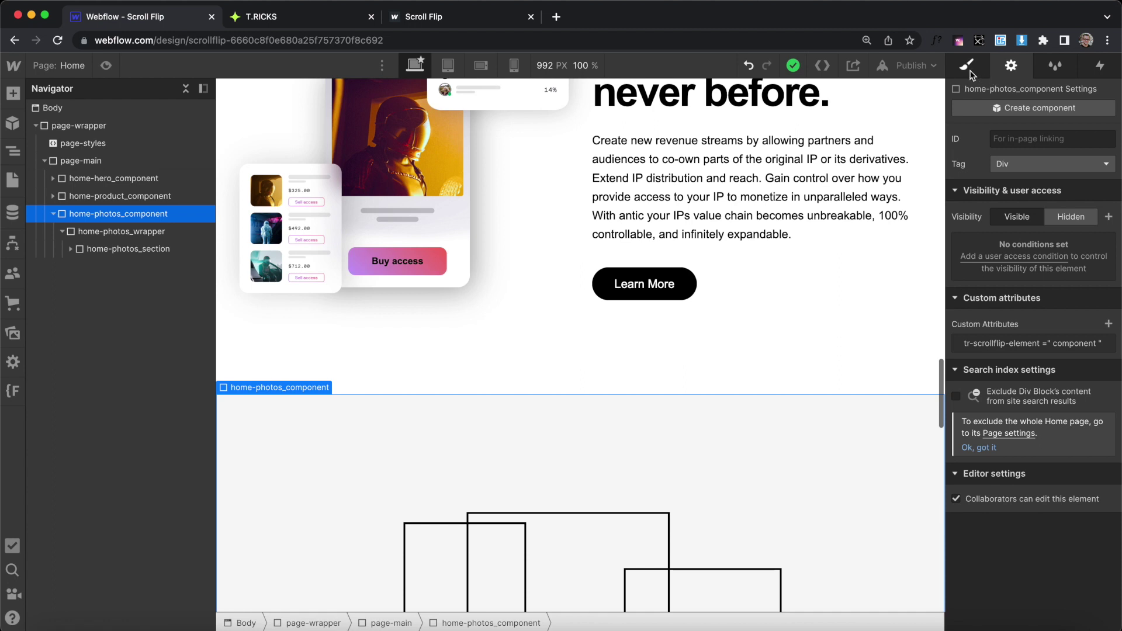
# Make home-photos_section sticky with a top offset of 0 and check how it holds while scrolling within home-photos_wrapper
pyautogui.click(183, 231)
pyautogui.scroll(-7, 692, 321)
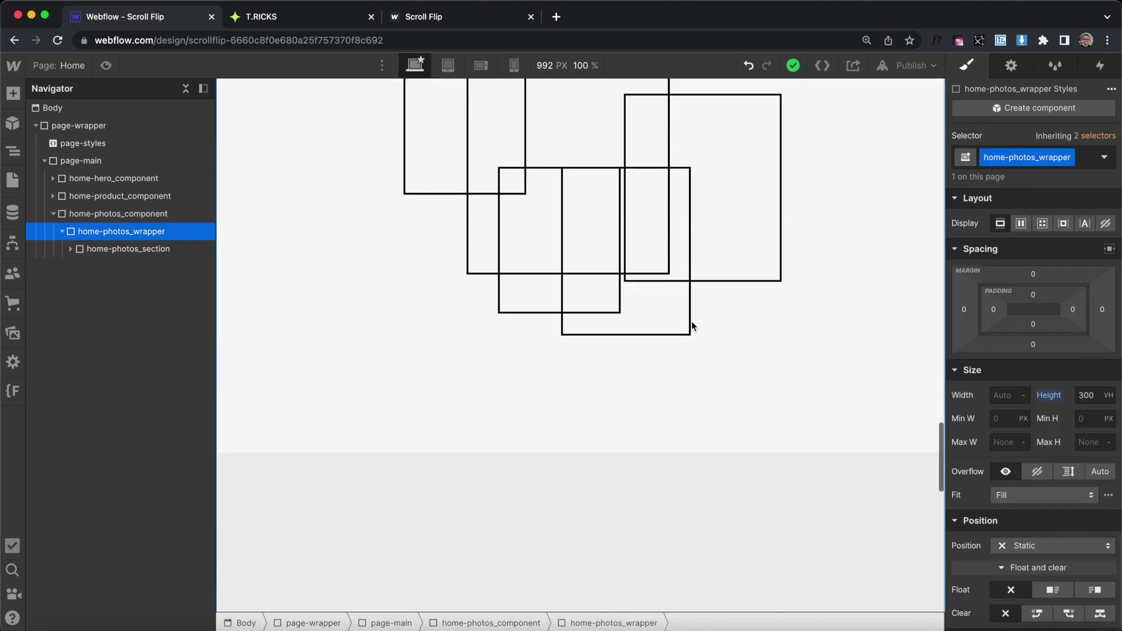
pyautogui.click(129, 252)
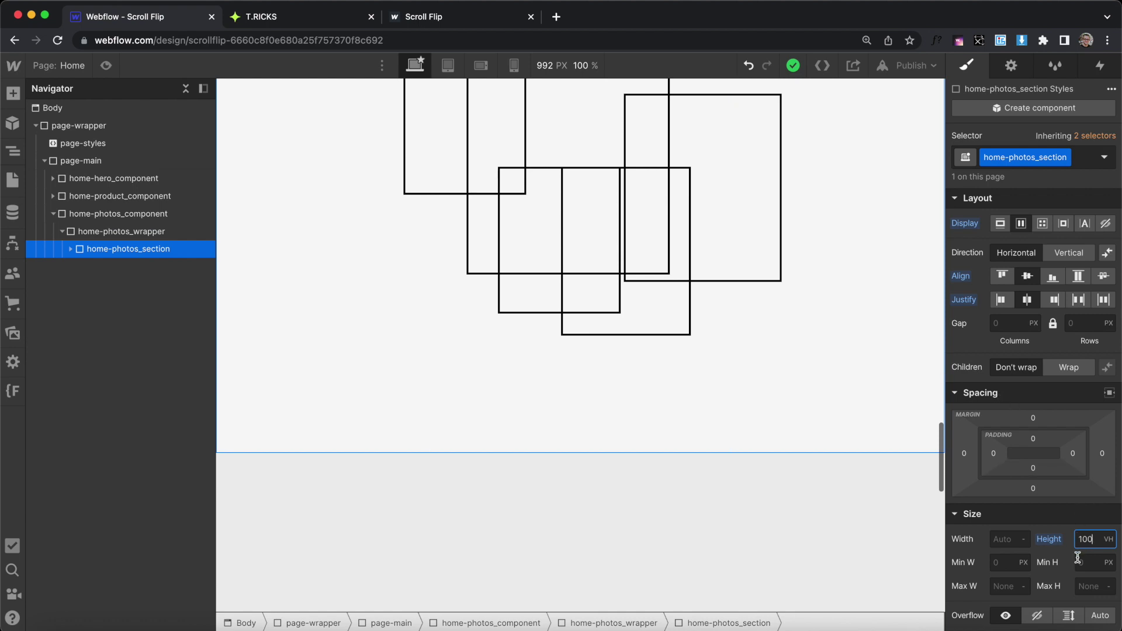
pyautogui.scroll(-5, 1076, 544)
pyautogui.click(1038, 332)
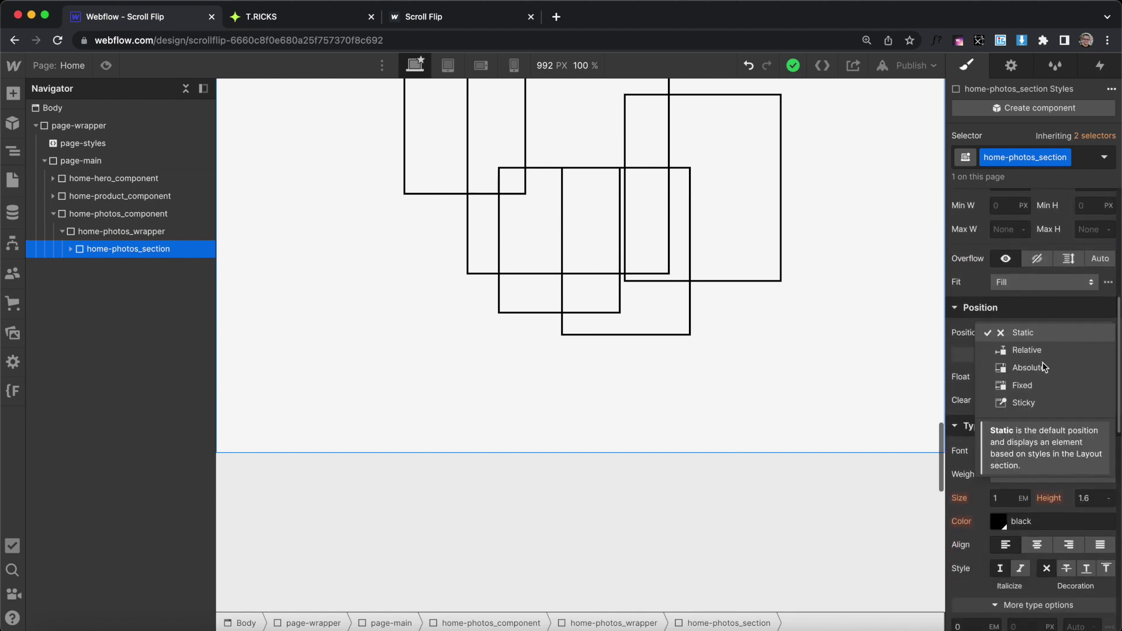
pyautogui.click(1041, 400)
pyautogui.click(1052, 358)
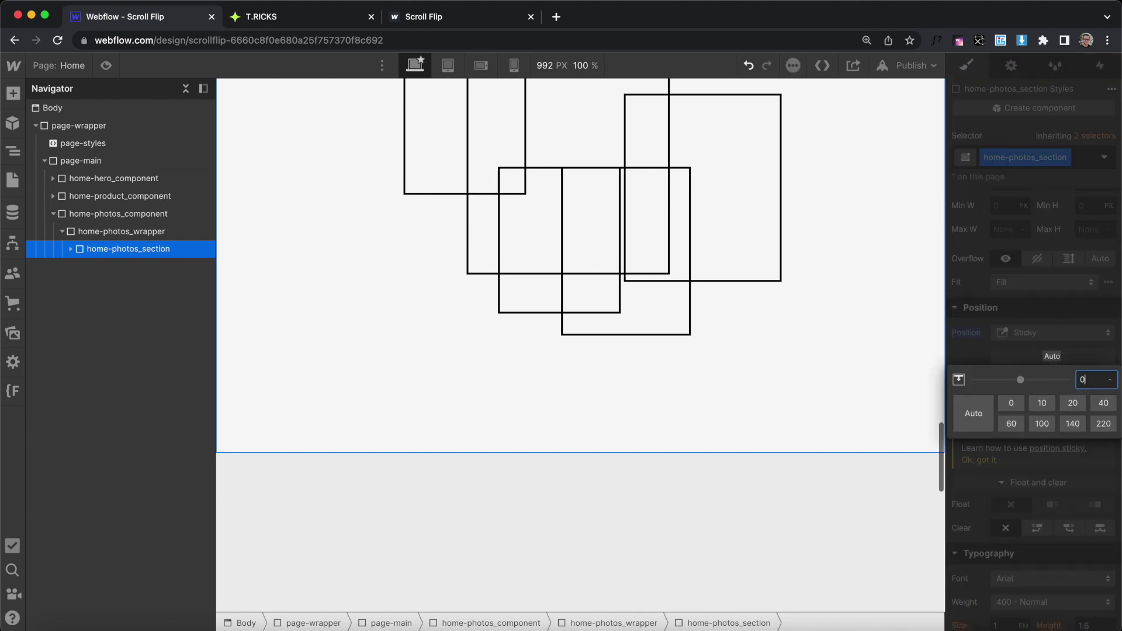
pyautogui.press('Return')
pyautogui.scroll(5, 804, 264)
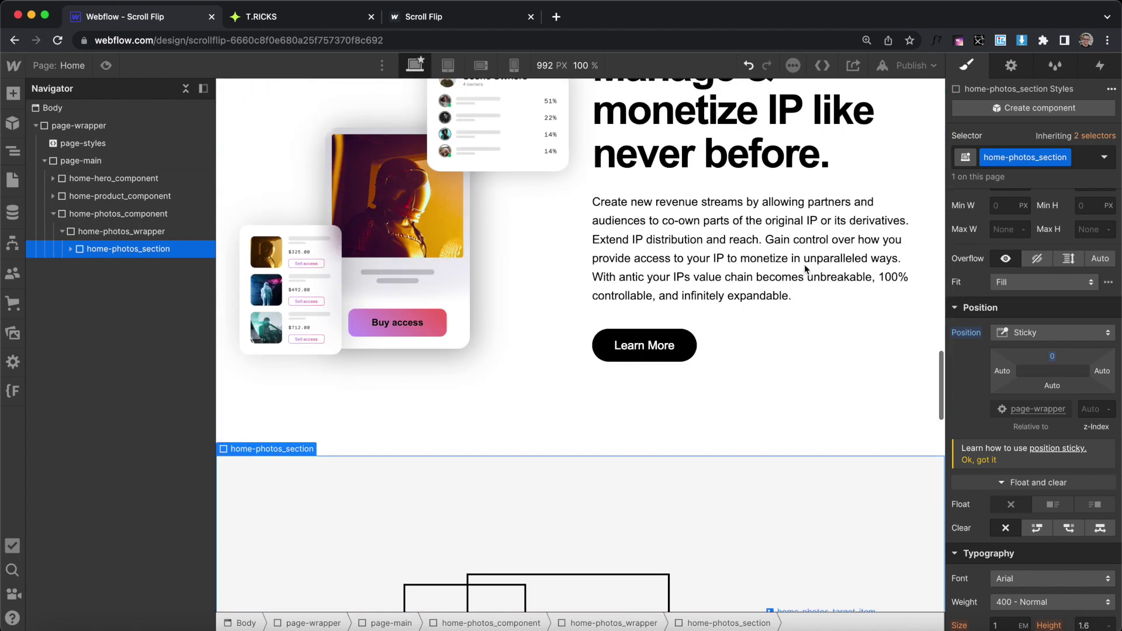
pyautogui.scroll(-5, 805, 264)
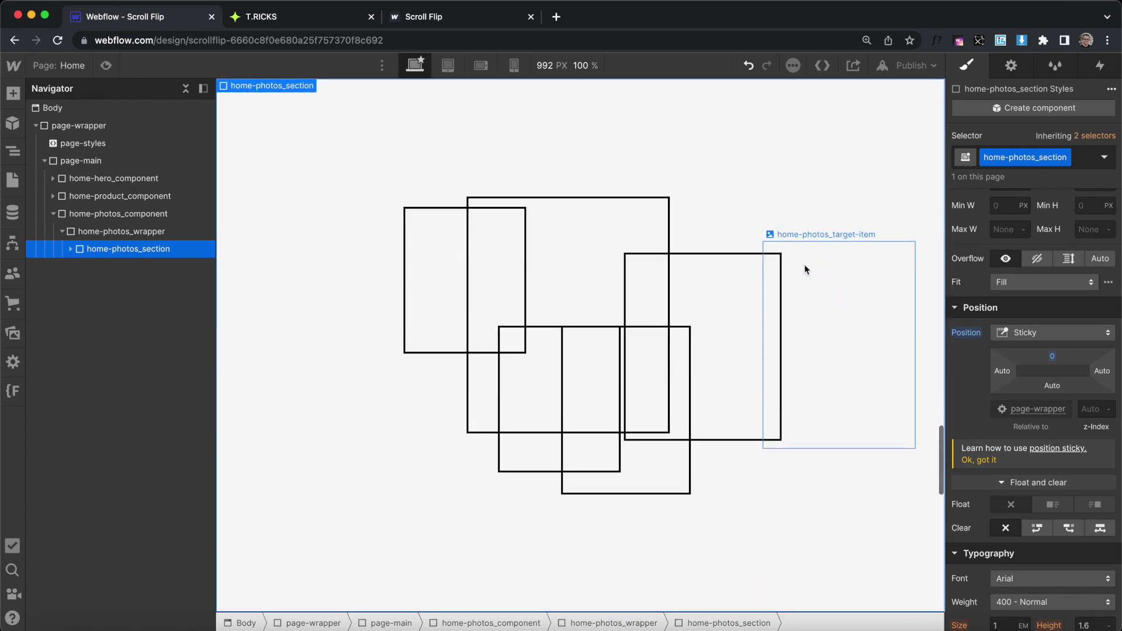
pyautogui.scroll(5, 804, 265)
pyautogui.scroll(-5, 804, 265)
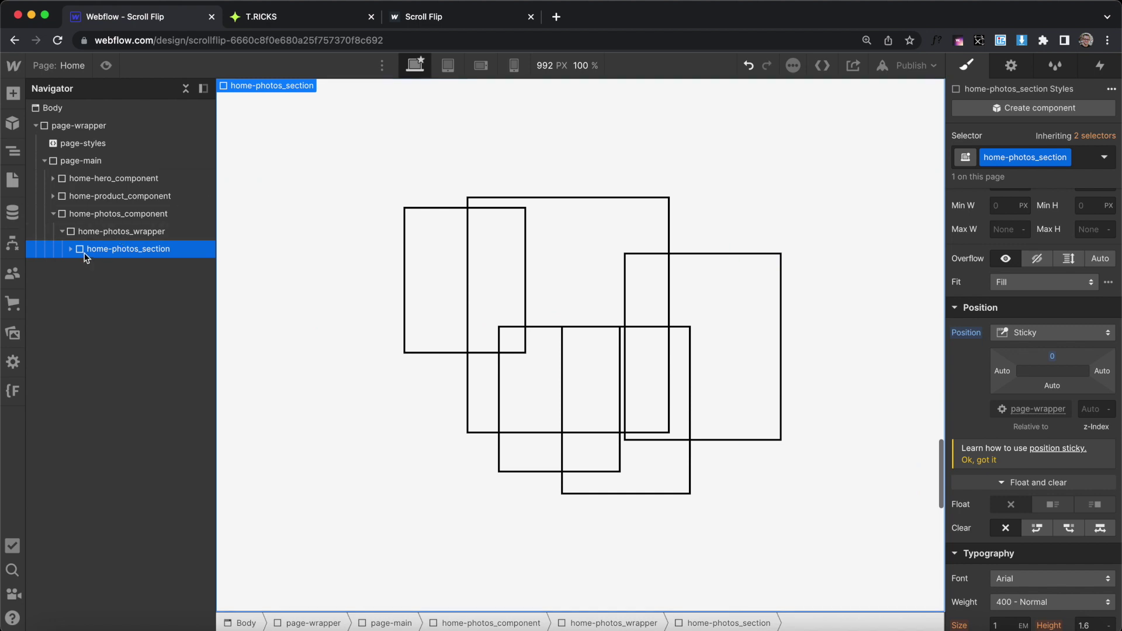
# Expand home-photos_section and home-photos_origin-wrap, and examine the origin items and the first item's tr-scrollflip-element custom attribute
pyautogui.click(70, 249)
pyautogui.click(108, 270)
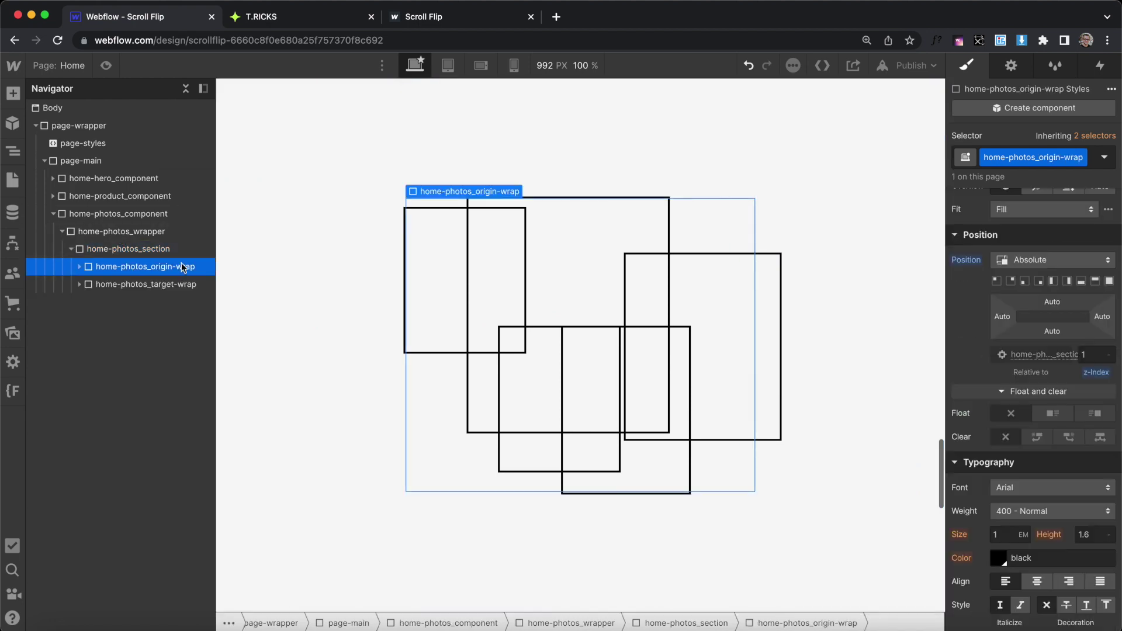
pyautogui.click(79, 267)
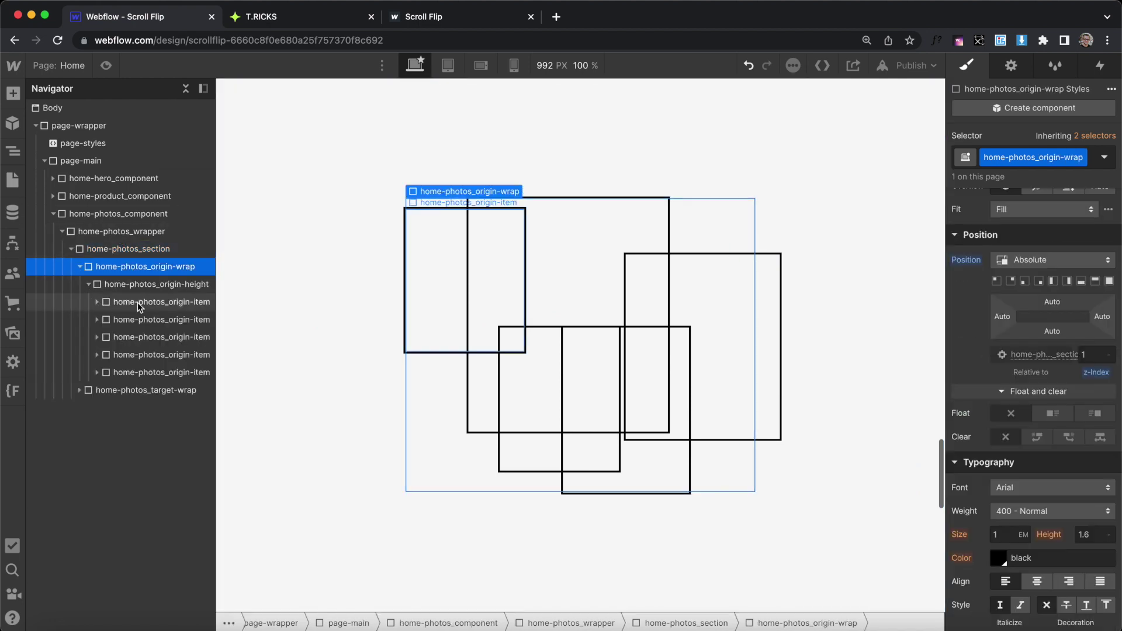
pyautogui.click(154, 320)
pyautogui.click(166, 351)
pyautogui.click(165, 302)
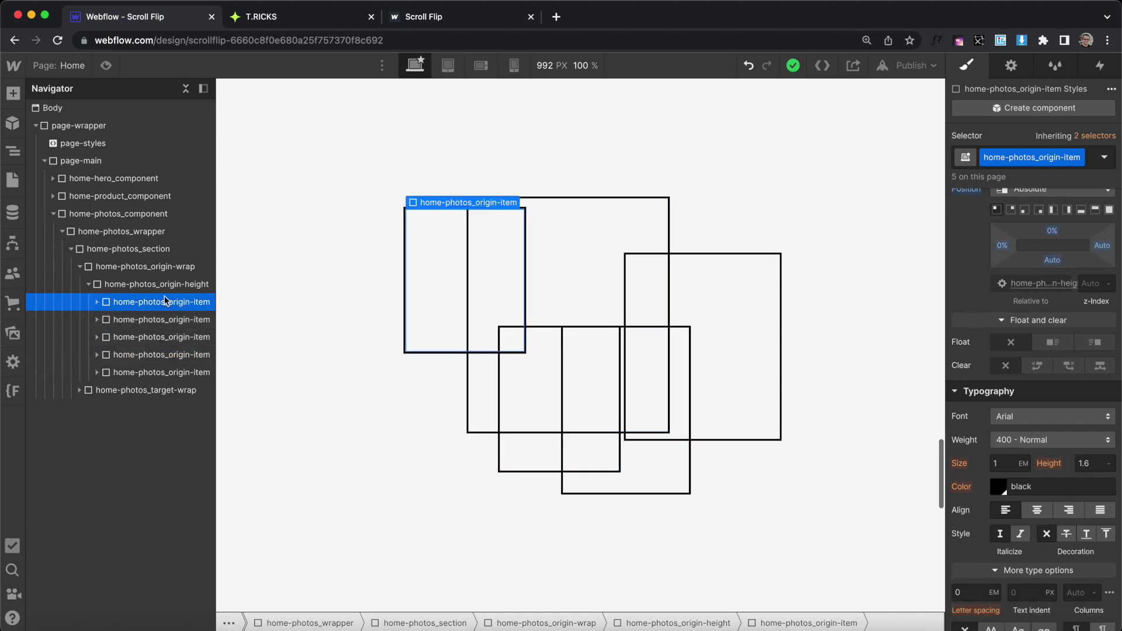
pyautogui.click(1011, 66)
pyautogui.click(1035, 342)
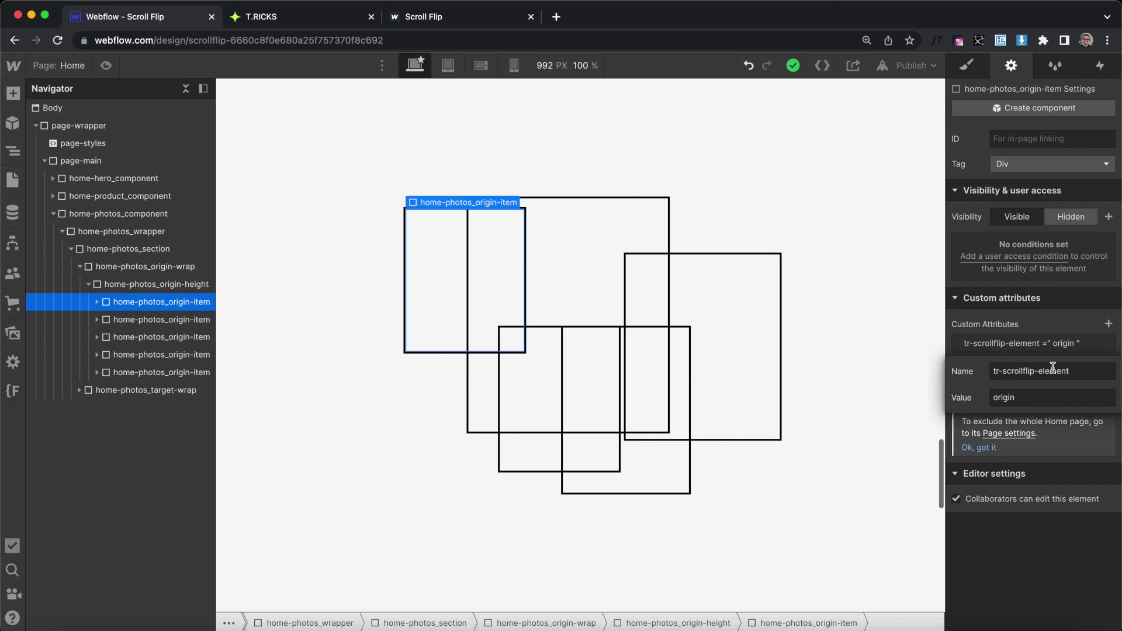
pyautogui.doubleClick(1058, 399)
pyautogui.click(1029, 312)
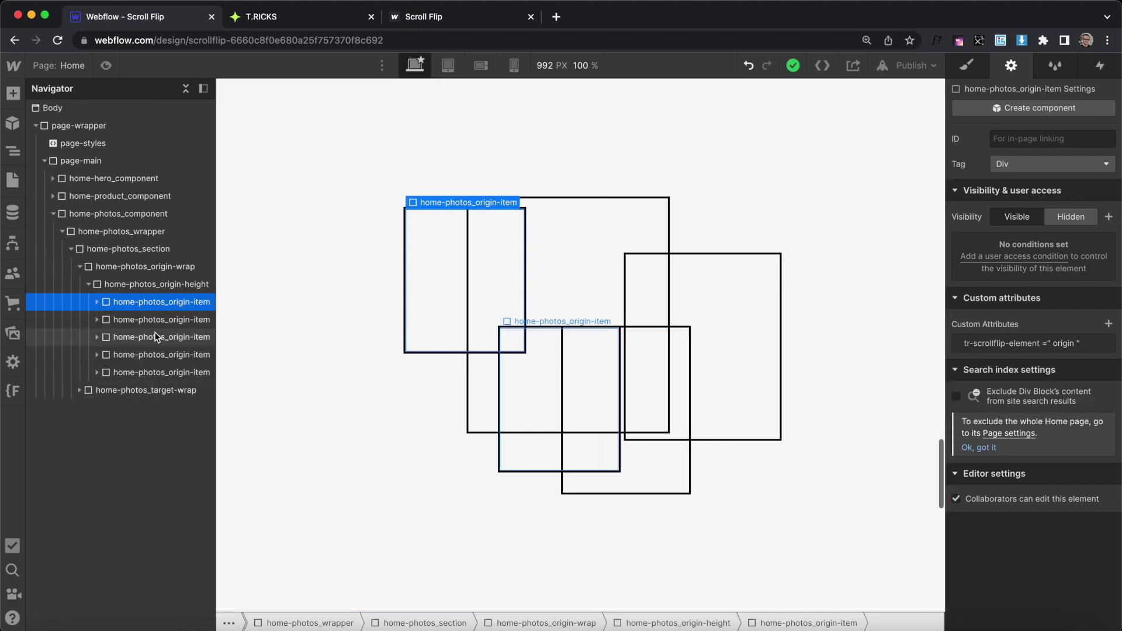
# Set the opacity of home-photos_origin-wrap to 0% and the opacity of home-photos_target-wrap to 100%
pyautogui.click(119, 268)
pyautogui.press('s')
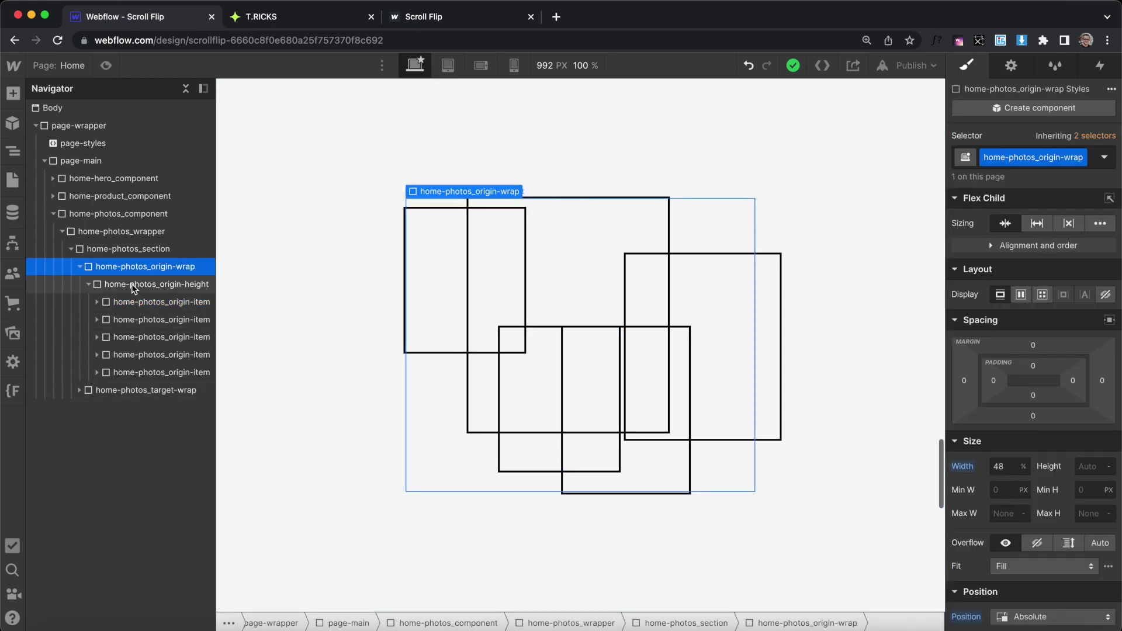
pyautogui.scroll(-10, 1032, 502)
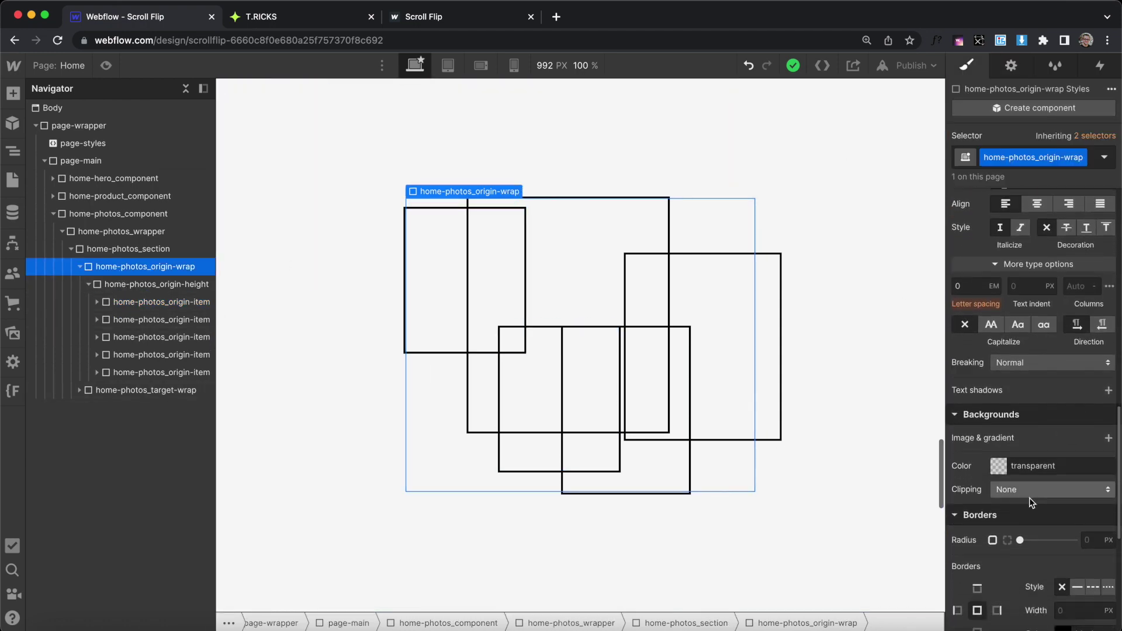
pyautogui.scroll(-5, 1032, 500)
pyautogui.moveTo(1037, 401); pyautogui.dragTo(915, 401)
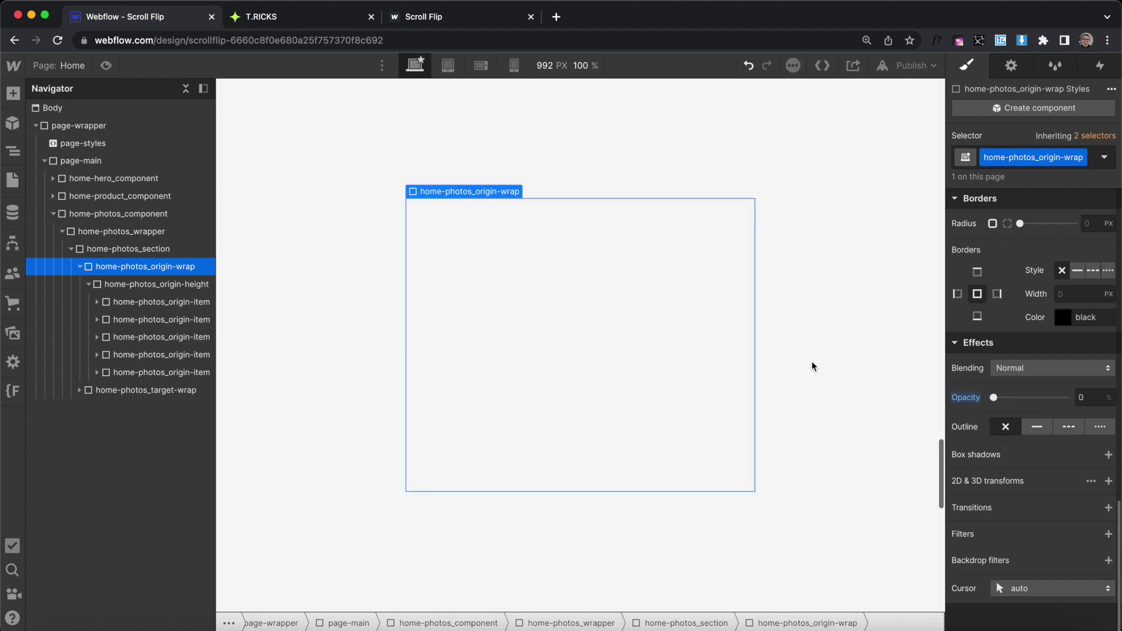
pyautogui.click(79, 268)
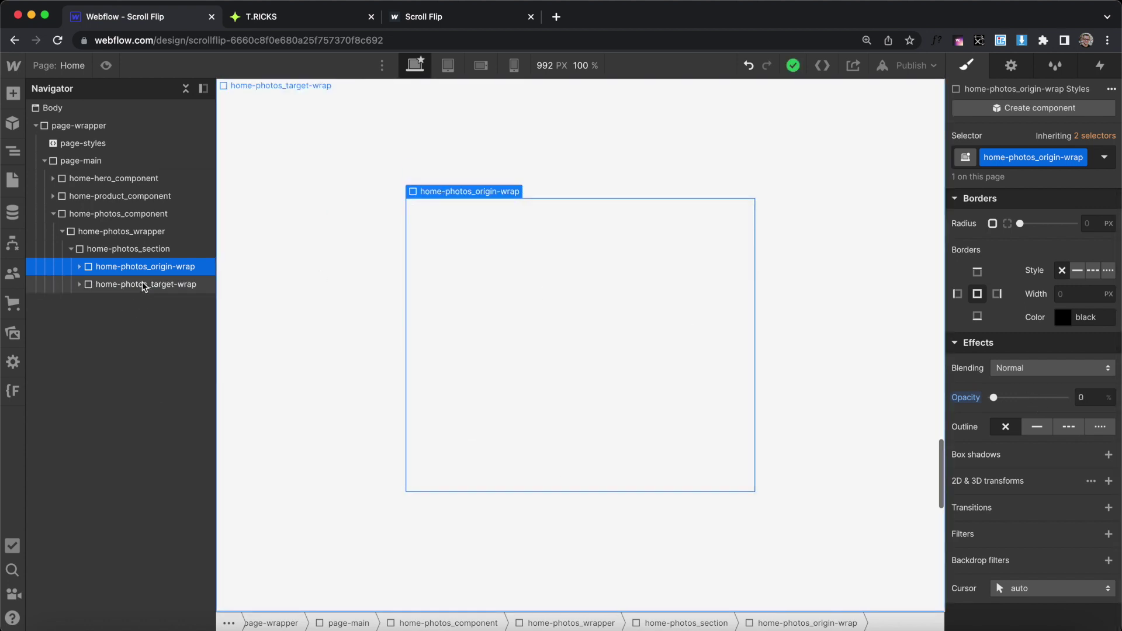
pyautogui.click(144, 284)
pyautogui.moveTo(1007, 398); pyautogui.dragTo(1070, 398)
# Expand home-photos_target-wrap and examine the first target image's tr-scrollflip-element custom attribute
pyautogui.click(79, 285)
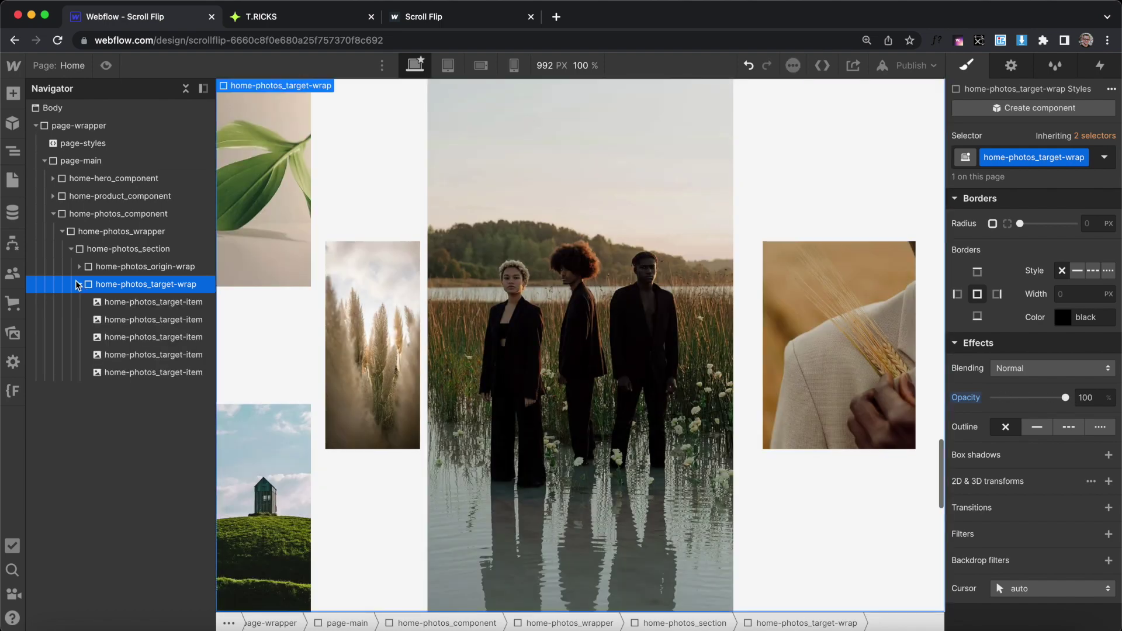
pyautogui.click(151, 303)
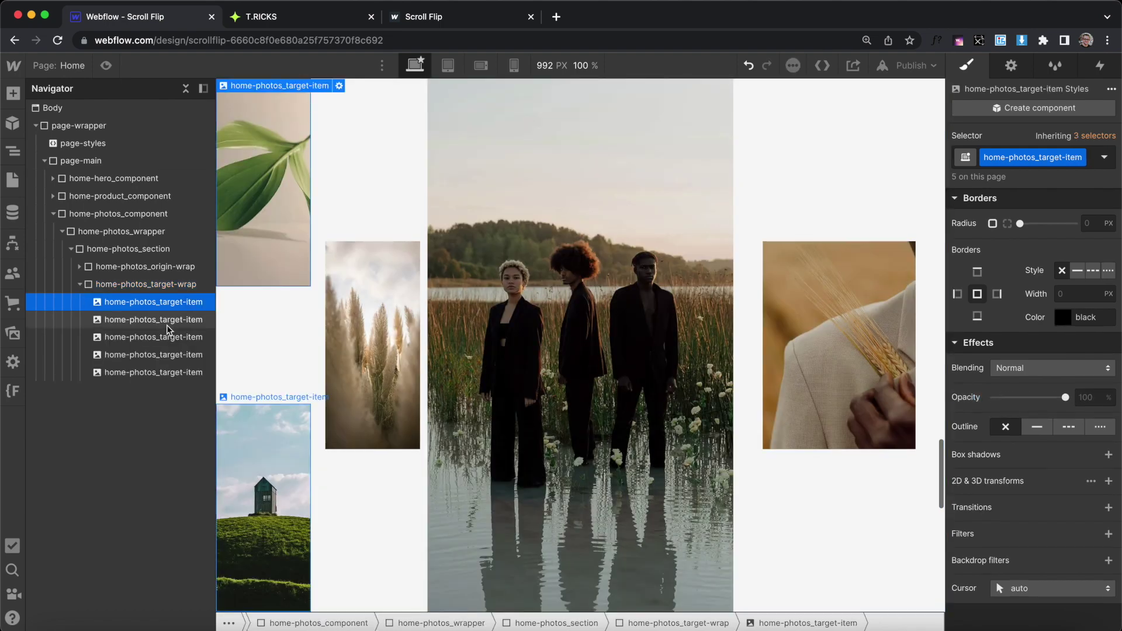
pyautogui.click(1011, 68)
pyautogui.scroll(-5, 1029, 413)
pyautogui.click(1061, 465)
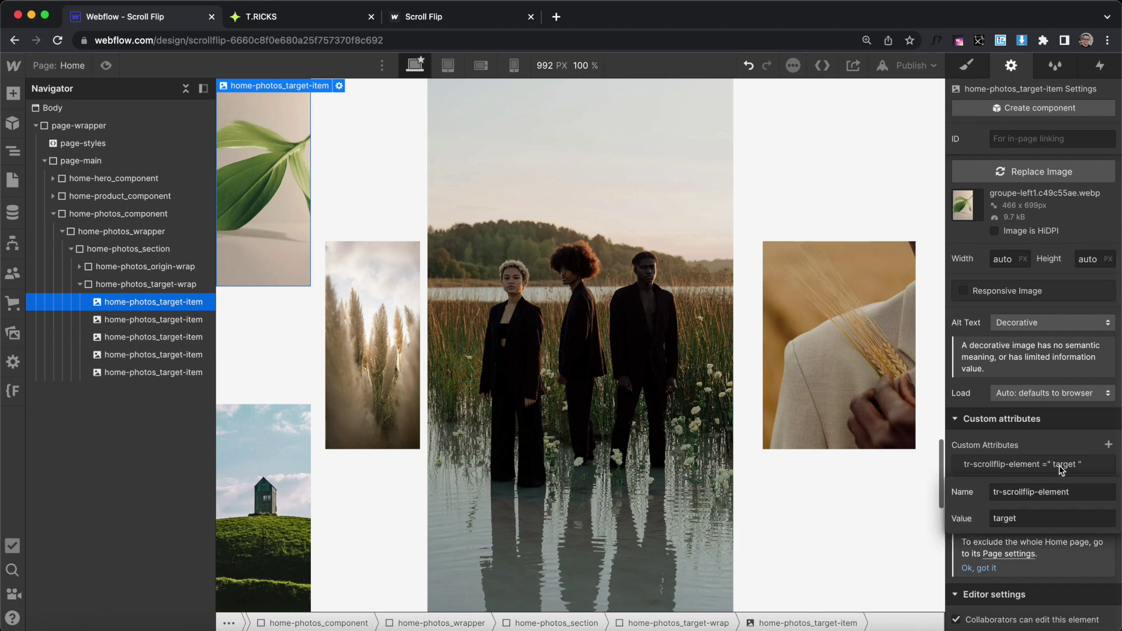
pyautogui.click(1045, 522)
pyautogui.press('Return')
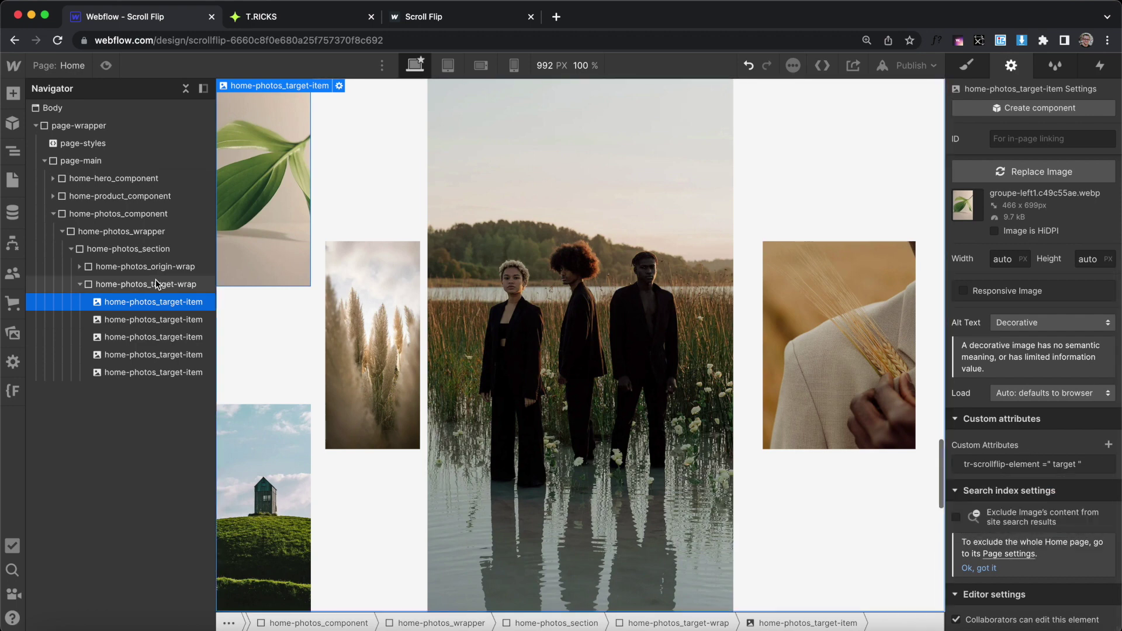
# Expand home-photos_origin-wrap again and compare the order of its origin items with the images in home-photos_target-wrap
pyautogui.click(78, 267)
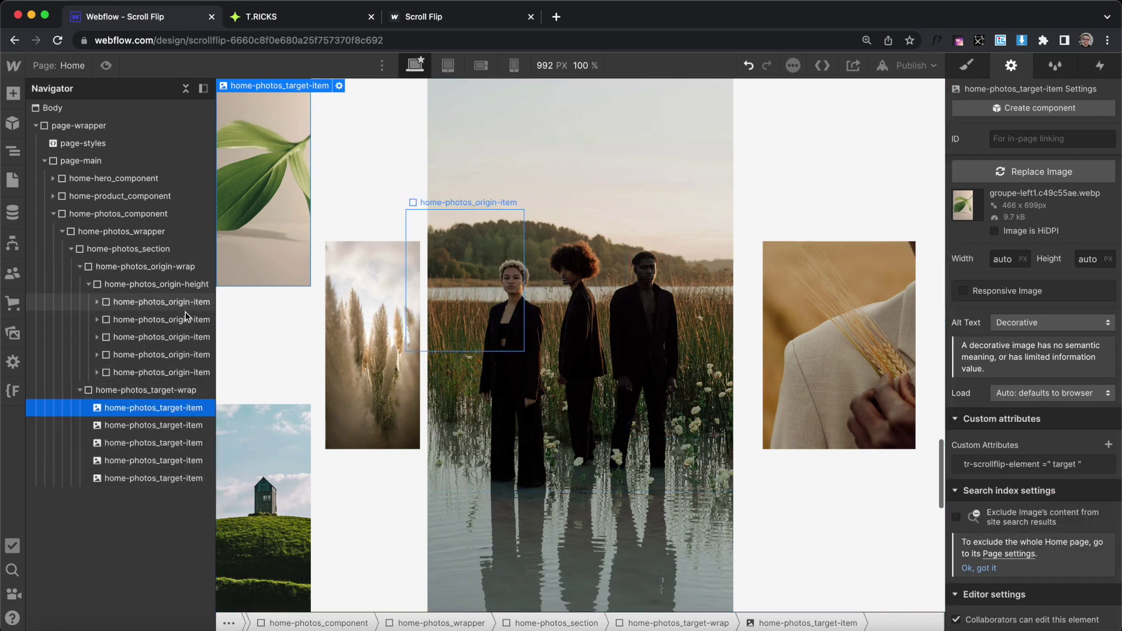
pyautogui.click(161, 391)
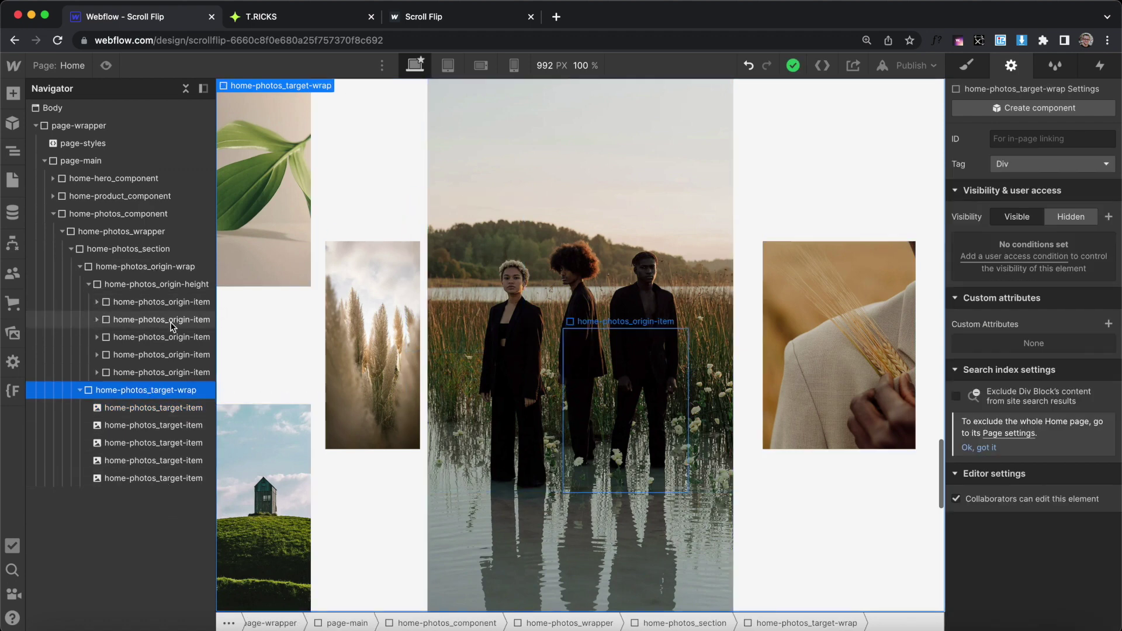
pyautogui.click(159, 422)
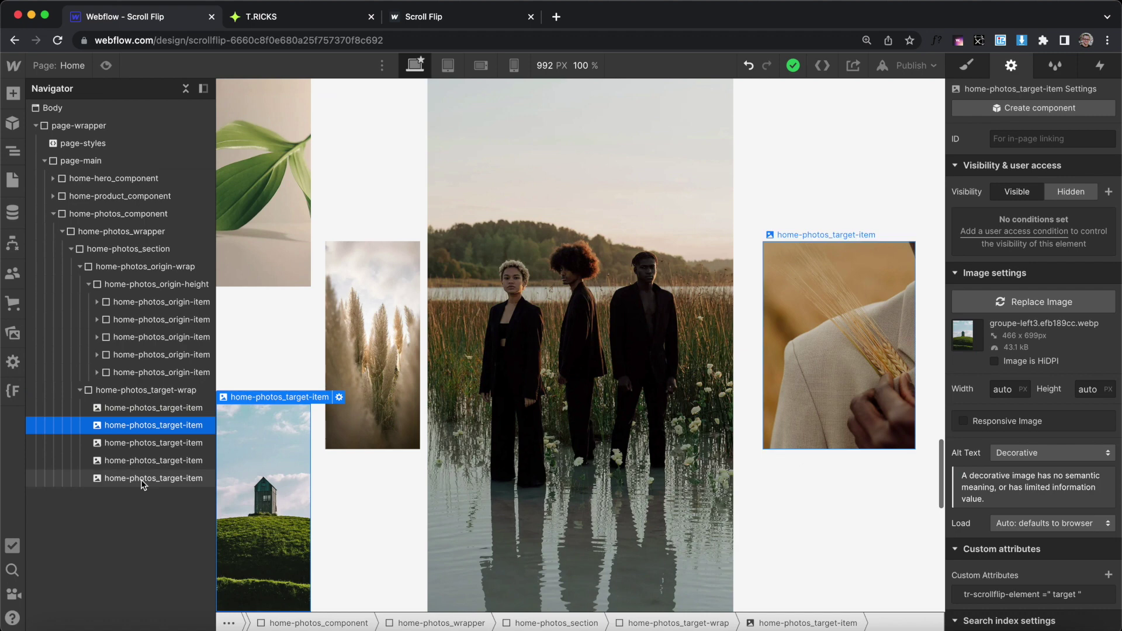
pyautogui.click(156, 409)
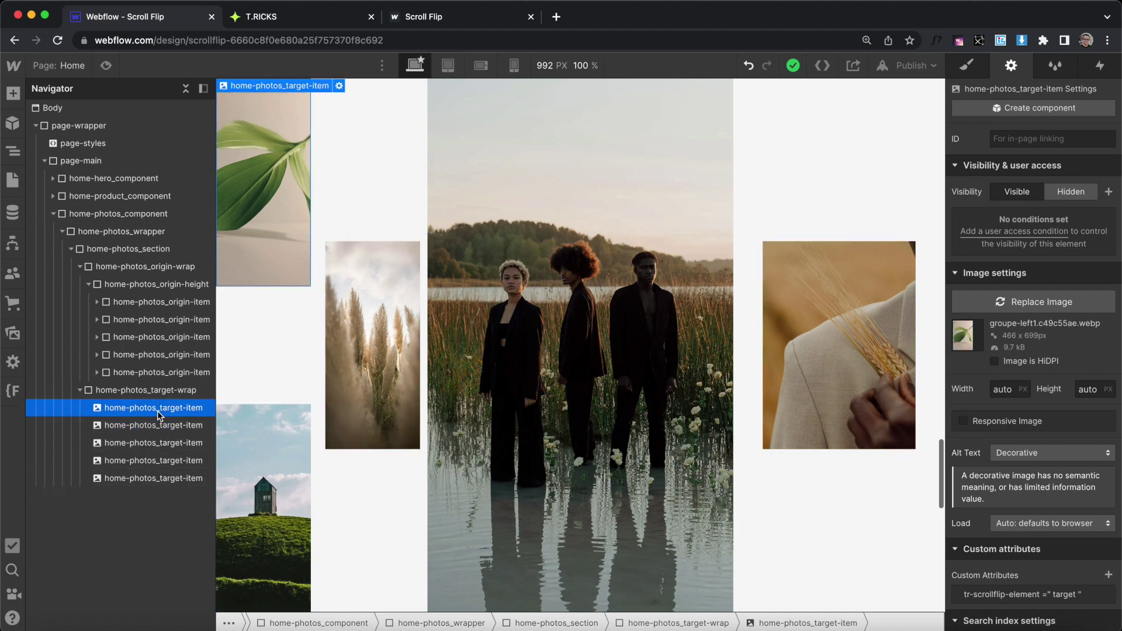
pyautogui.click(181, 303)
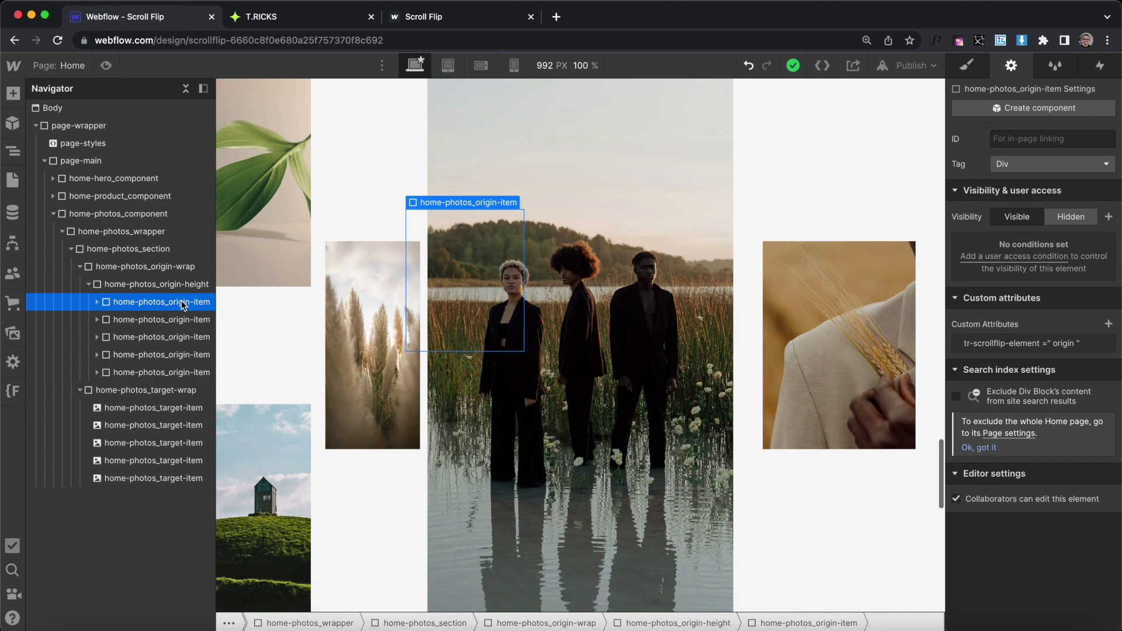
# Collapse the origin wrap, target wrap and home-photos_section, and select home-photos_wrapper
pyautogui.click(89, 284)
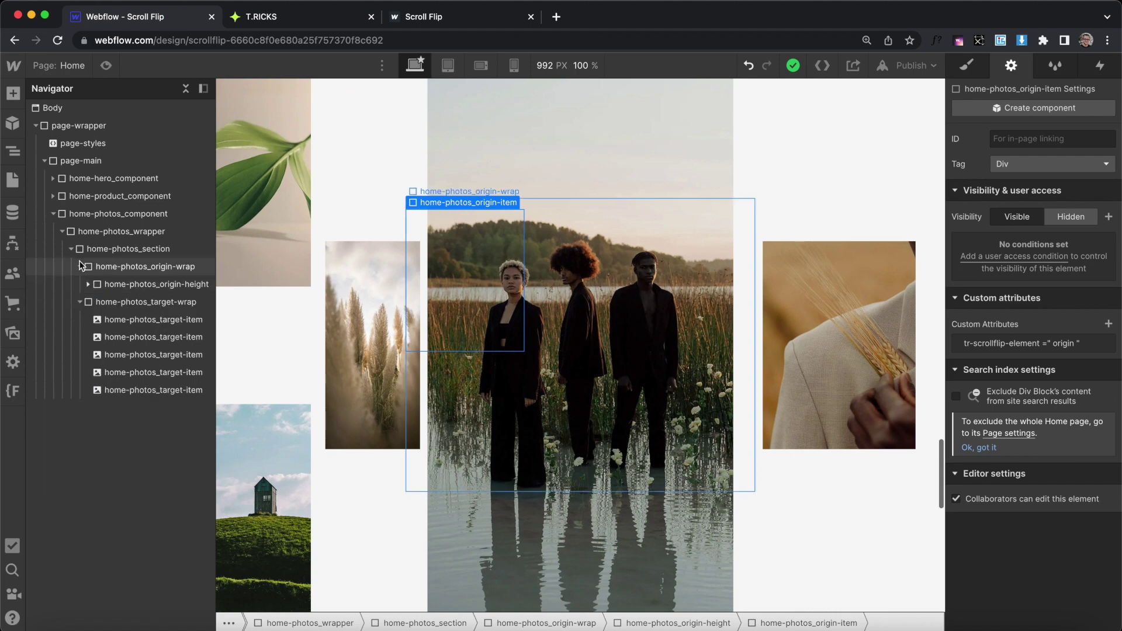
pyautogui.click(78, 266)
pyautogui.click(76, 283)
pyautogui.click(68, 250)
pyautogui.click(135, 228)
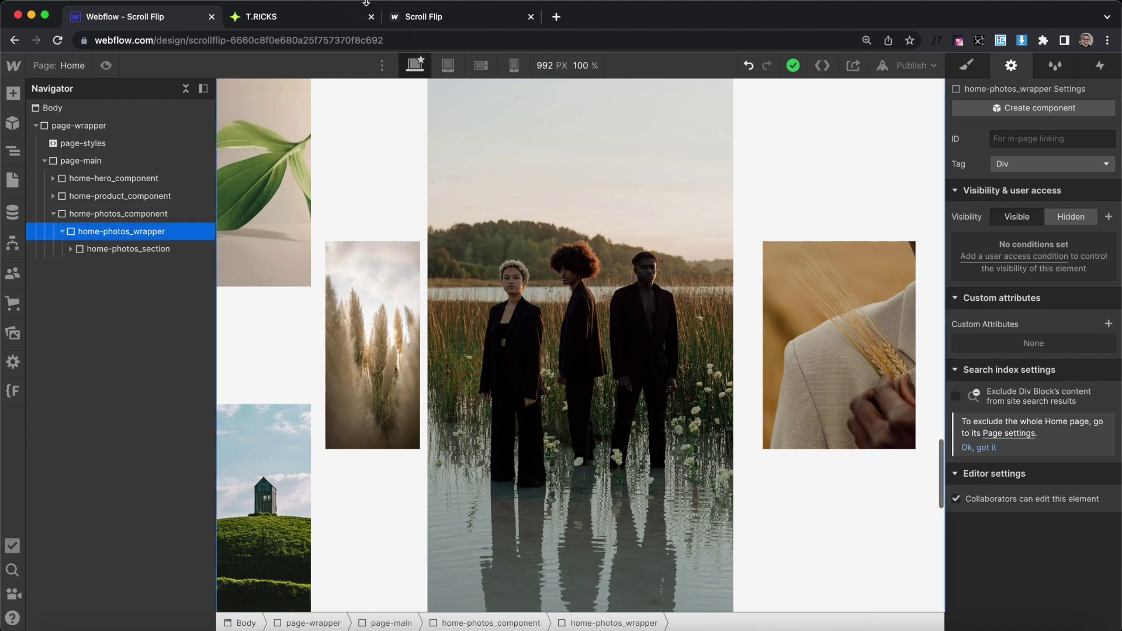
# Copy the start interaction attribute name from the T.RICKS page and add tr-scrollflip-scrubstart with the value top top to home-photos_wrapper
pyautogui.click(305, 19)
pyautogui.click(193, 280)
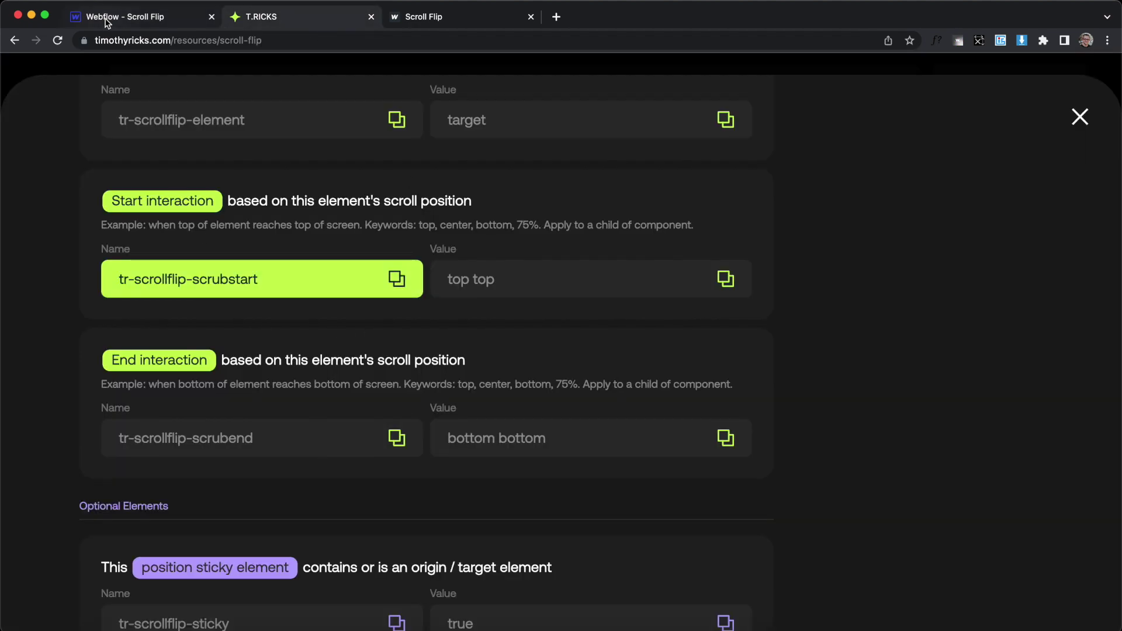
pyautogui.click(102, 23)
pyautogui.scroll(3, 373, 157)
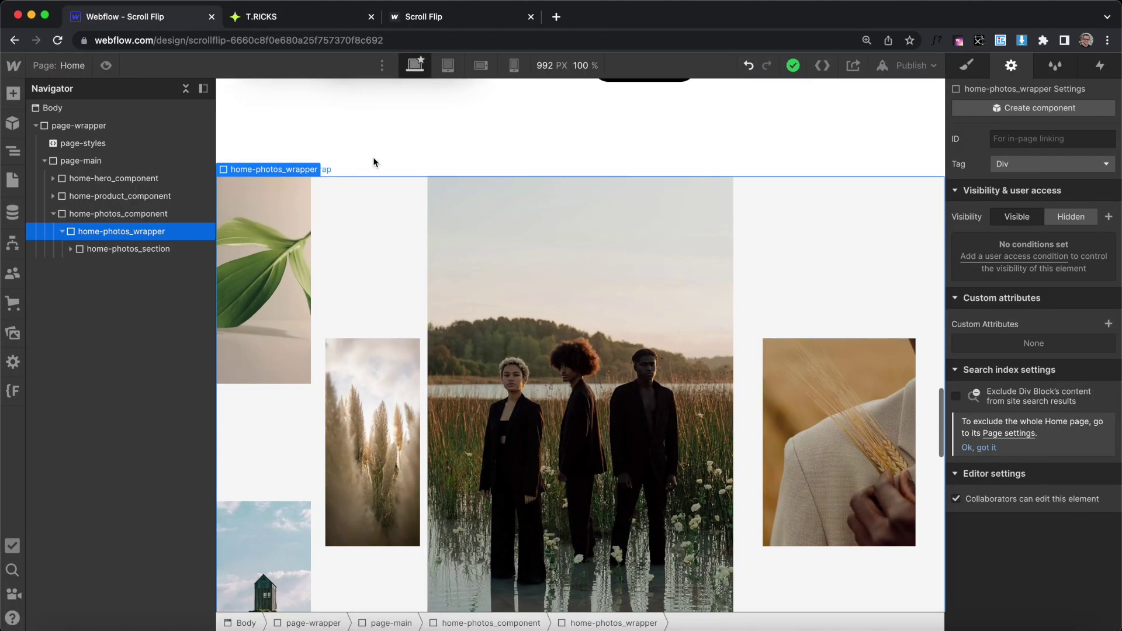
pyautogui.scroll(1, 373, 157)
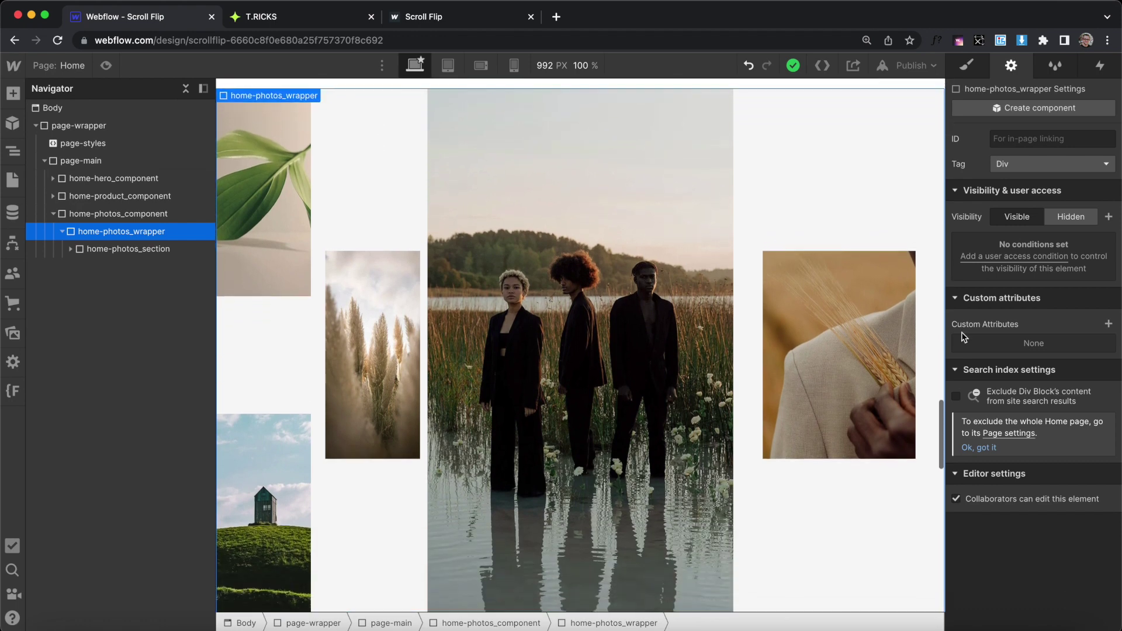
pyautogui.click(1109, 324)
pyautogui.click(1046, 370)
pyautogui.write('tr-scrollflip-scrubstart')
pyautogui.click(1010, 395)
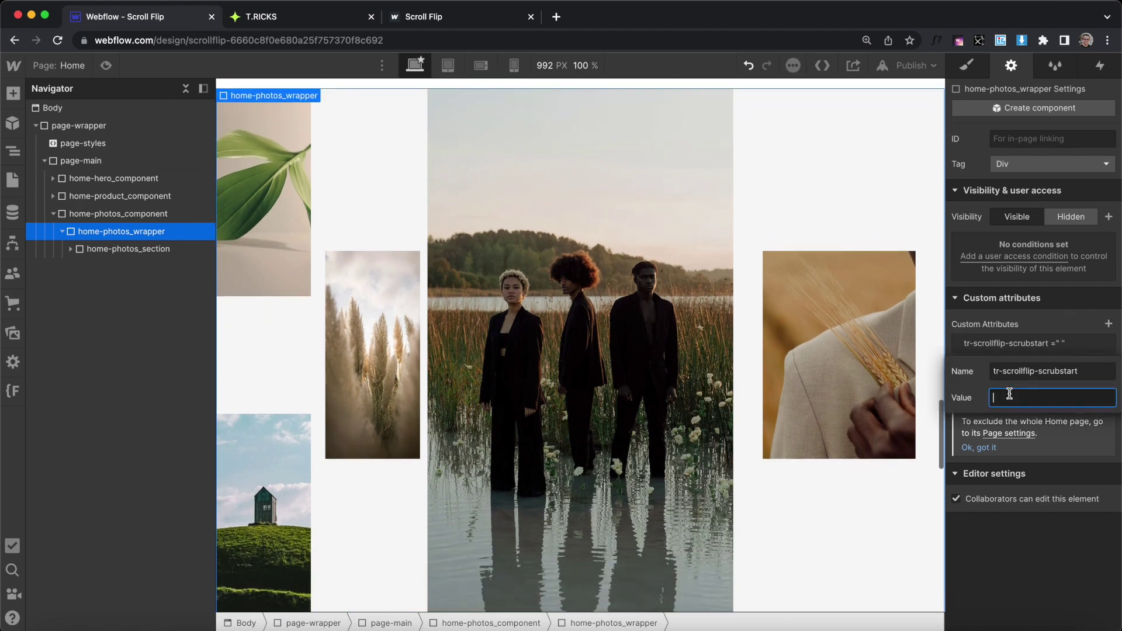
pyautogui.write('top top')
pyautogui.click(1043, 451)
# Copy the end interaction attribute name from the T.RICKS page and add tr-scrollflip-scrubend with the value bottom bottom to home-photos_wrapper
pyautogui.click(309, 15)
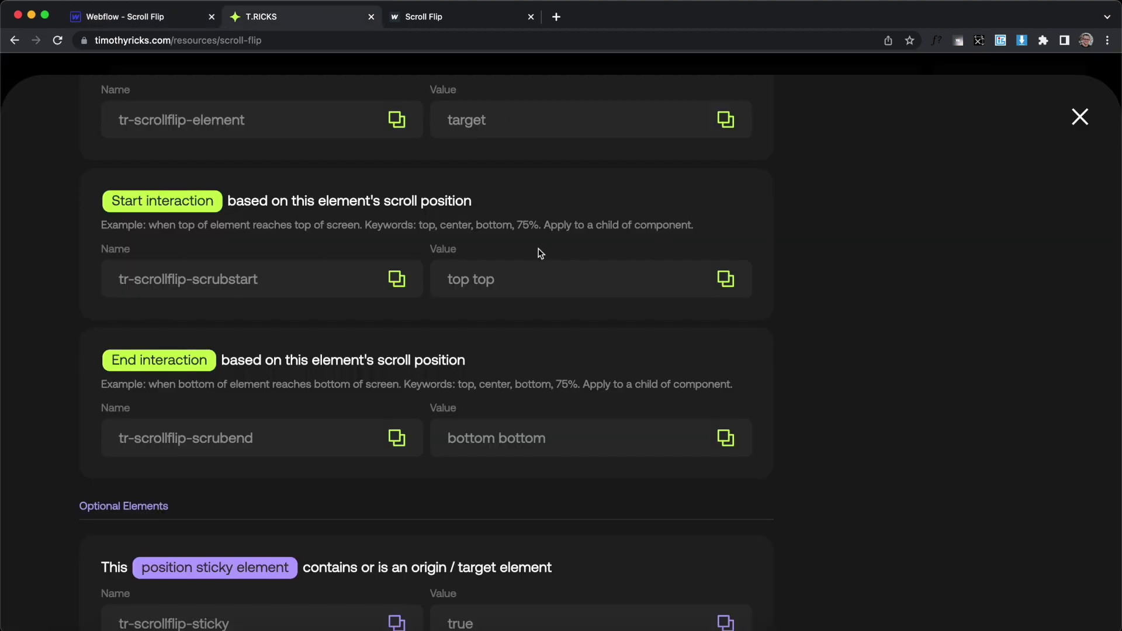
pyautogui.click(225, 429)
pyautogui.click(175, 16)
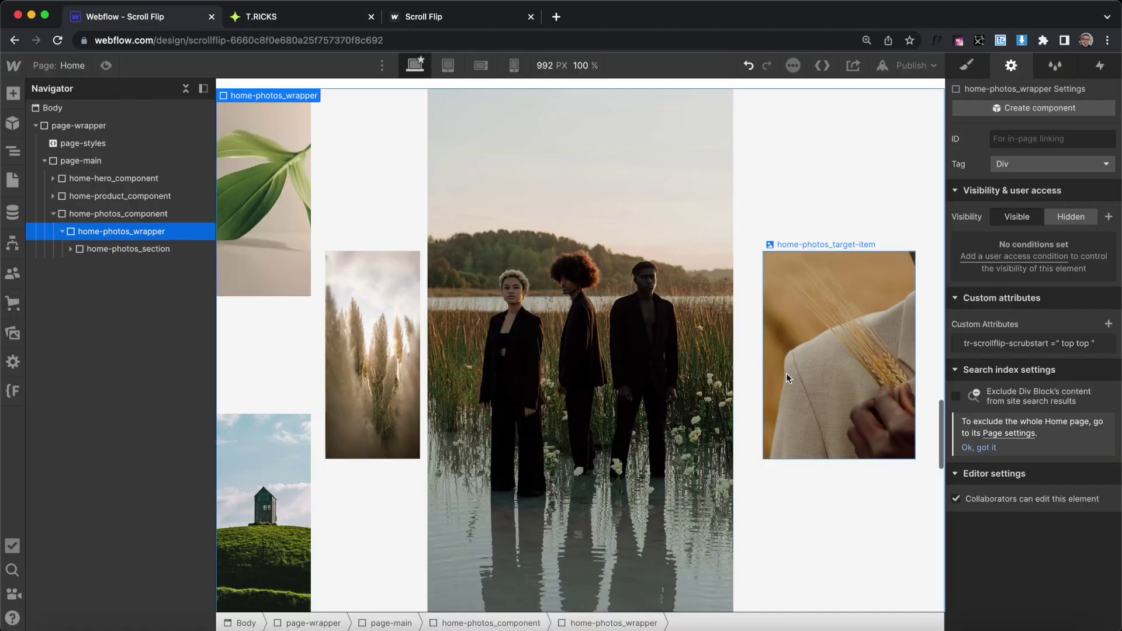
pyautogui.scroll(-1, 787, 373)
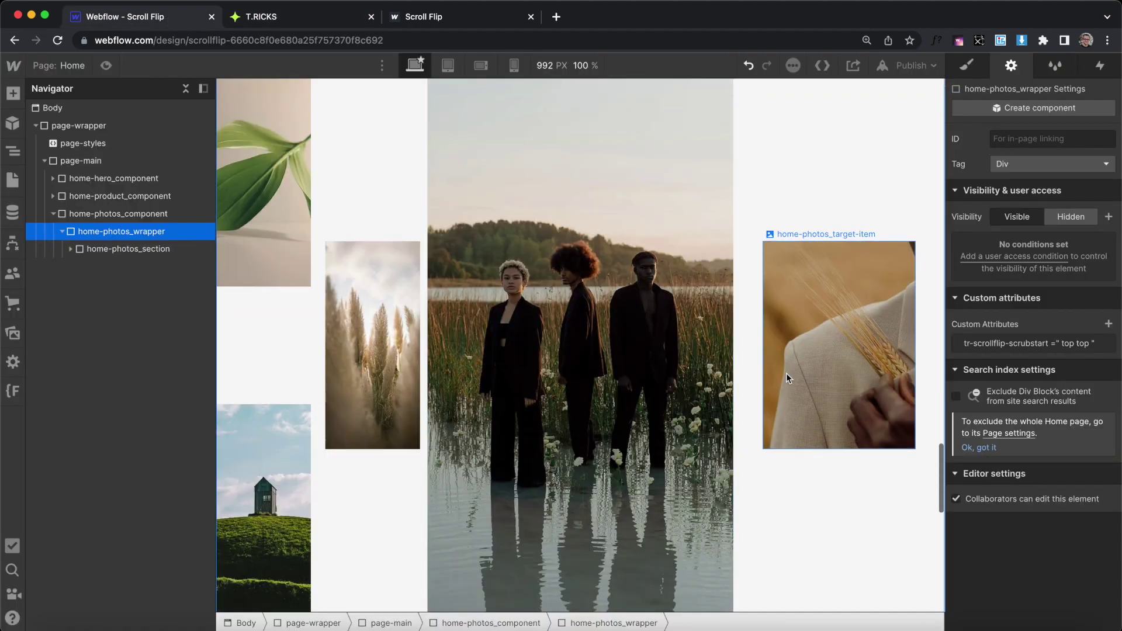
pyautogui.click(1109, 324)
pyautogui.click(1015, 388)
pyautogui.write('tr-scrollflip-scrubend')
pyautogui.click(1013, 416)
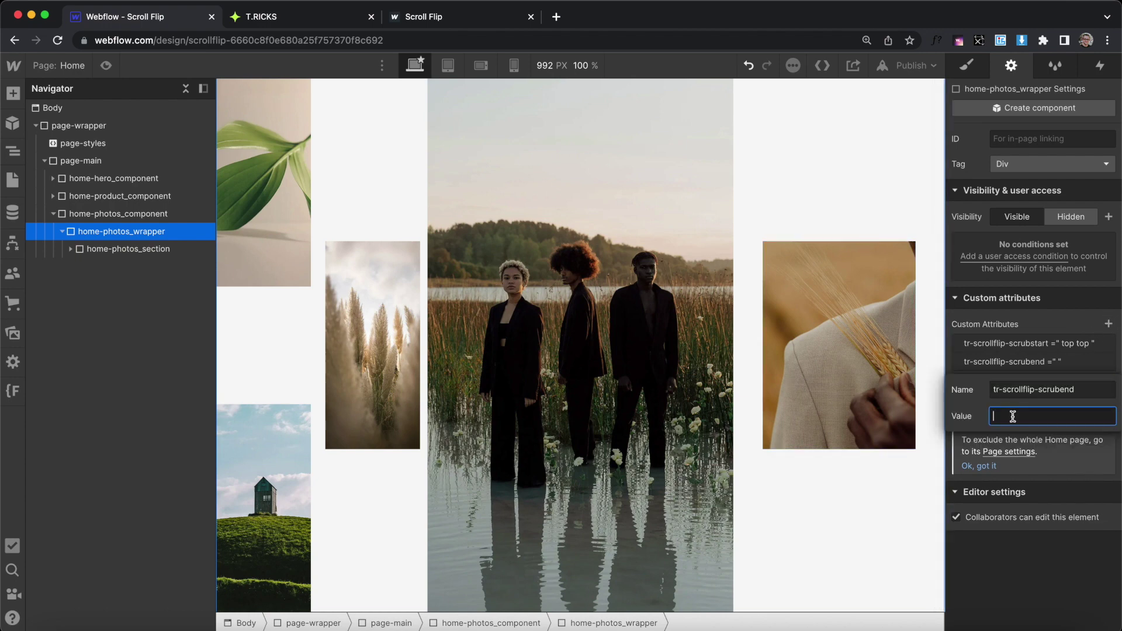
pyautogui.press('Return')
# Publish the site to its webflow.io domain and open the photos section on the live page
pyautogui.click(912, 65)
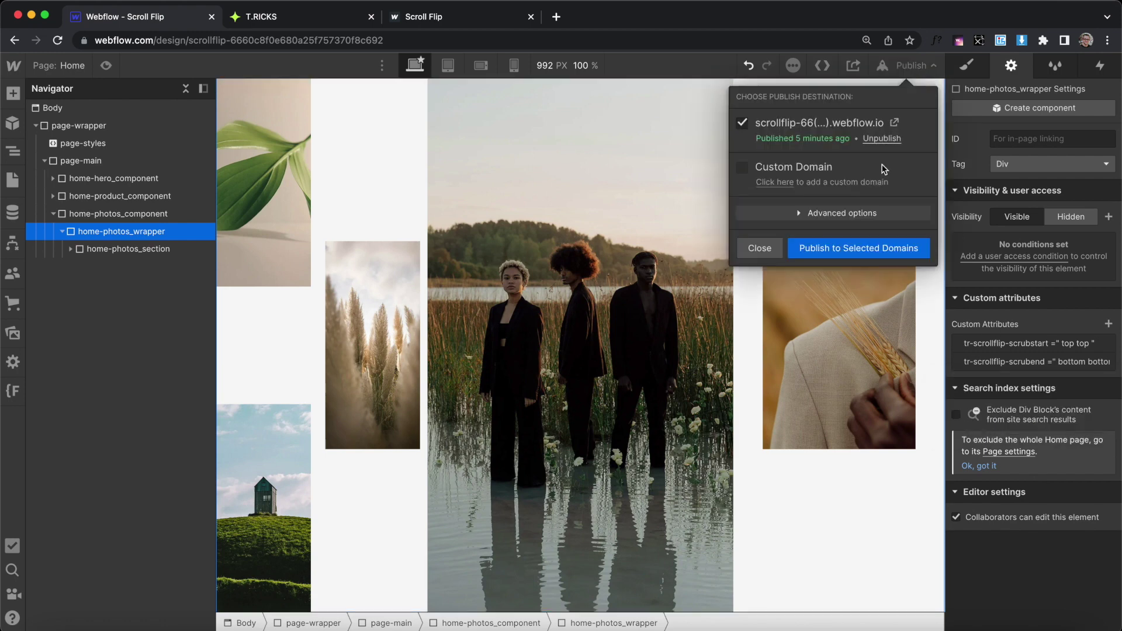
pyautogui.click(831, 249)
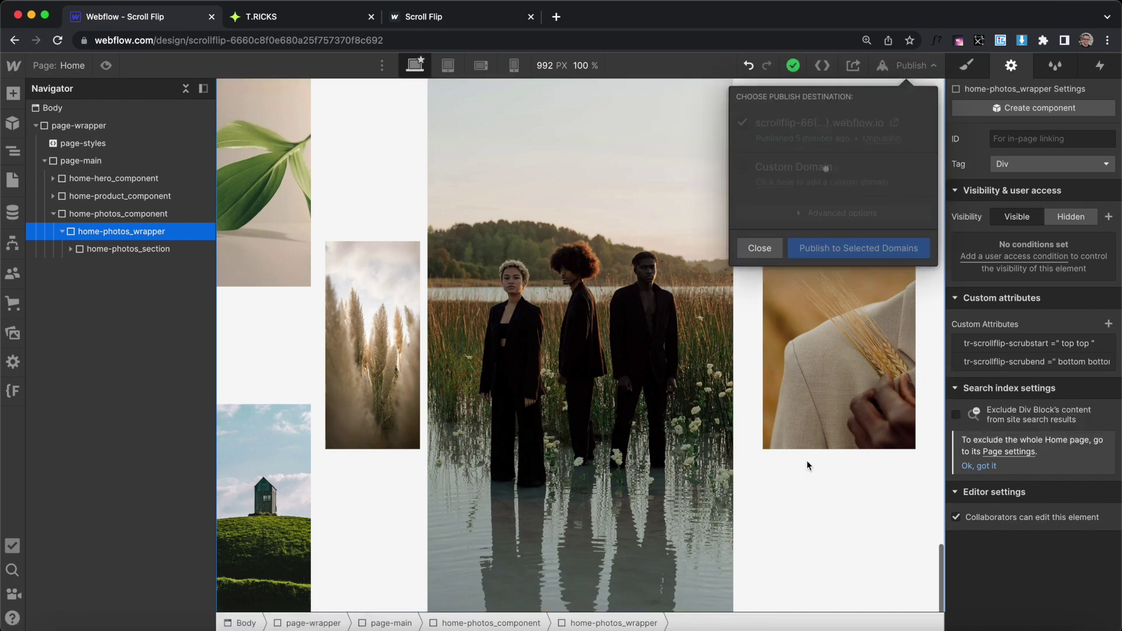
pyautogui.press('cmd+3')
pyautogui.scroll(-10, 898, 226)
pyautogui.scroll(-3, 898, 226)
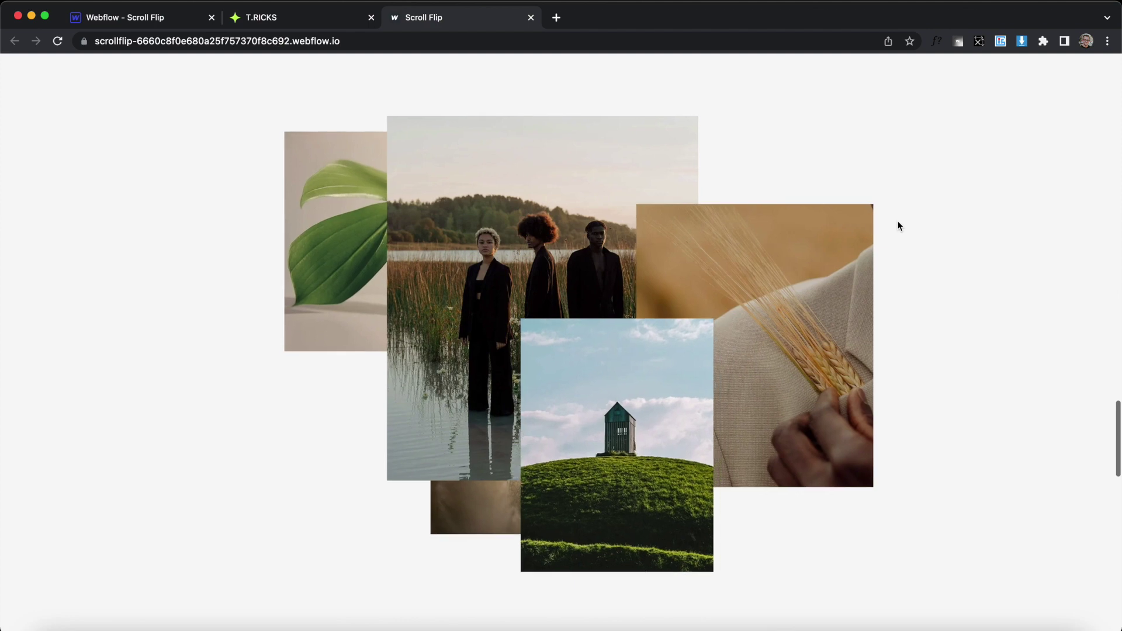
# Examine how the photos move between their origin and target positions on the live page in both scroll directions
pyautogui.scroll(2, 898, 225)
pyautogui.scroll(-5, 899, 223)
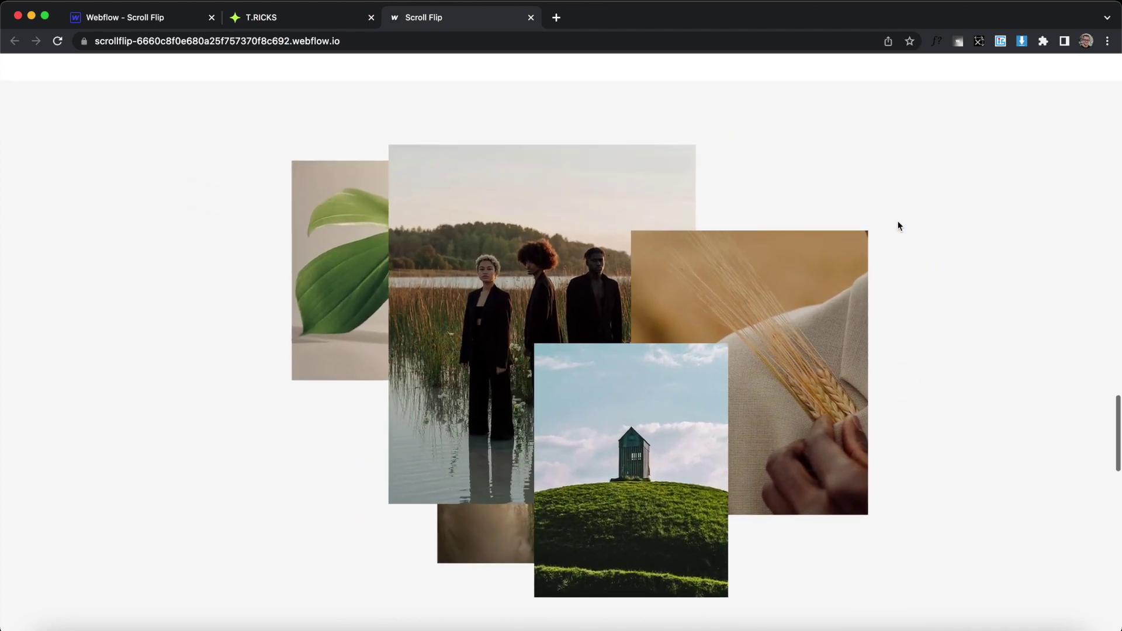
pyautogui.scroll(-5, 898, 225)
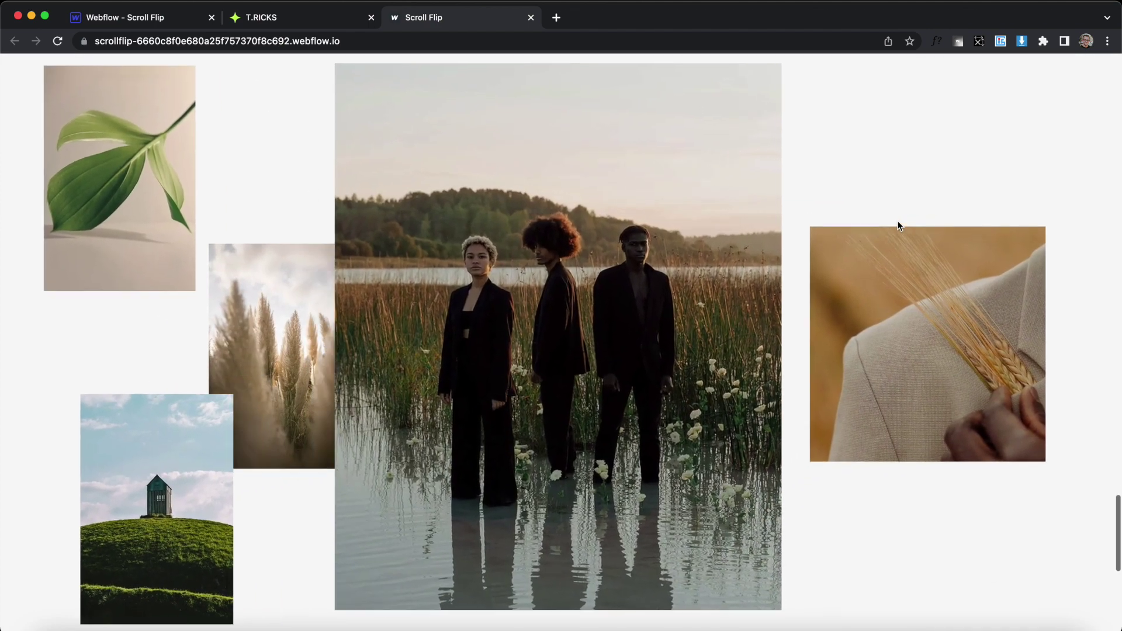
pyautogui.scroll(8, 882, 196)
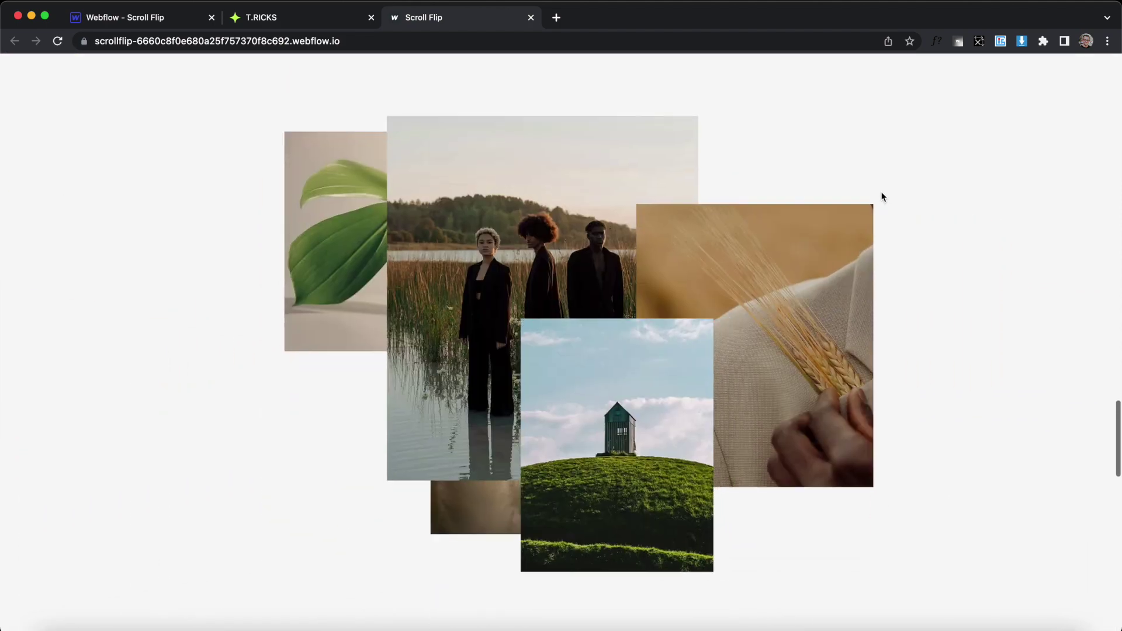
pyautogui.scroll(-3, 883, 196)
pyautogui.scroll(3, 883, 196)
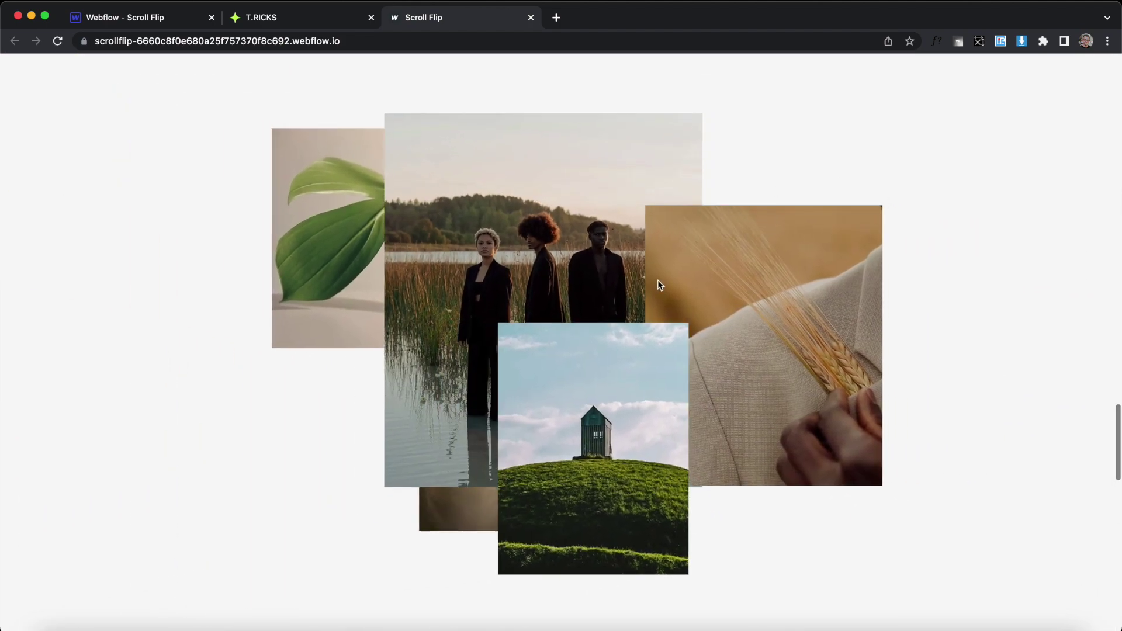
pyautogui.scroll(5, 796, 339)
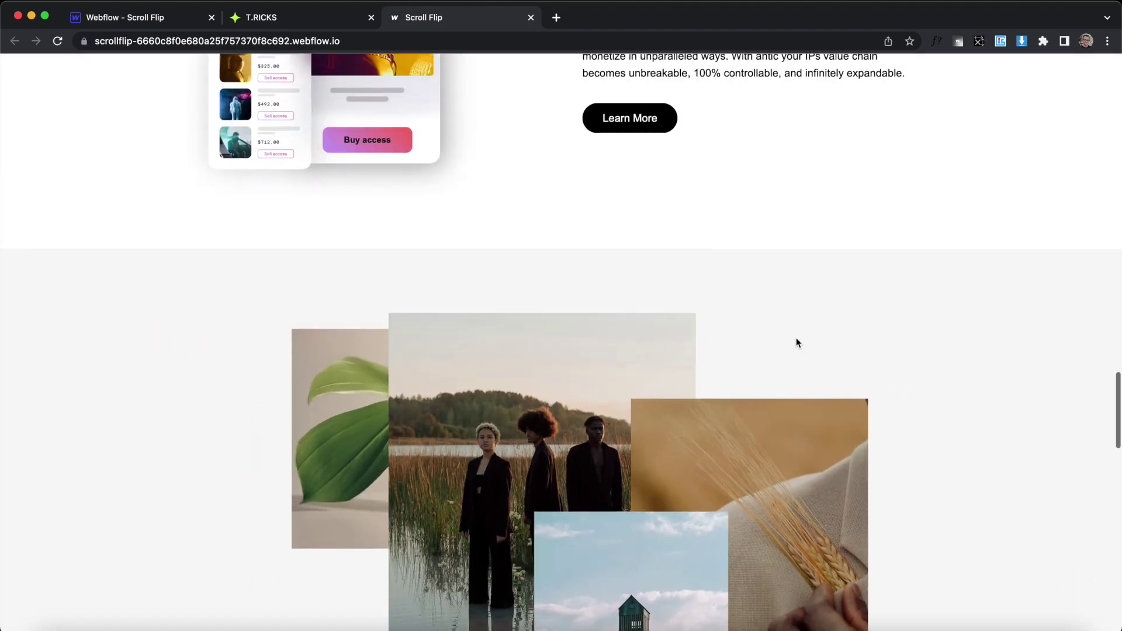
pyautogui.scroll(-5, 797, 343)
# Expand the component's optional settings on the T.RICKS page and copy the attribute name tr-scrollflip-staggerspeed
pyautogui.click(302, 14)
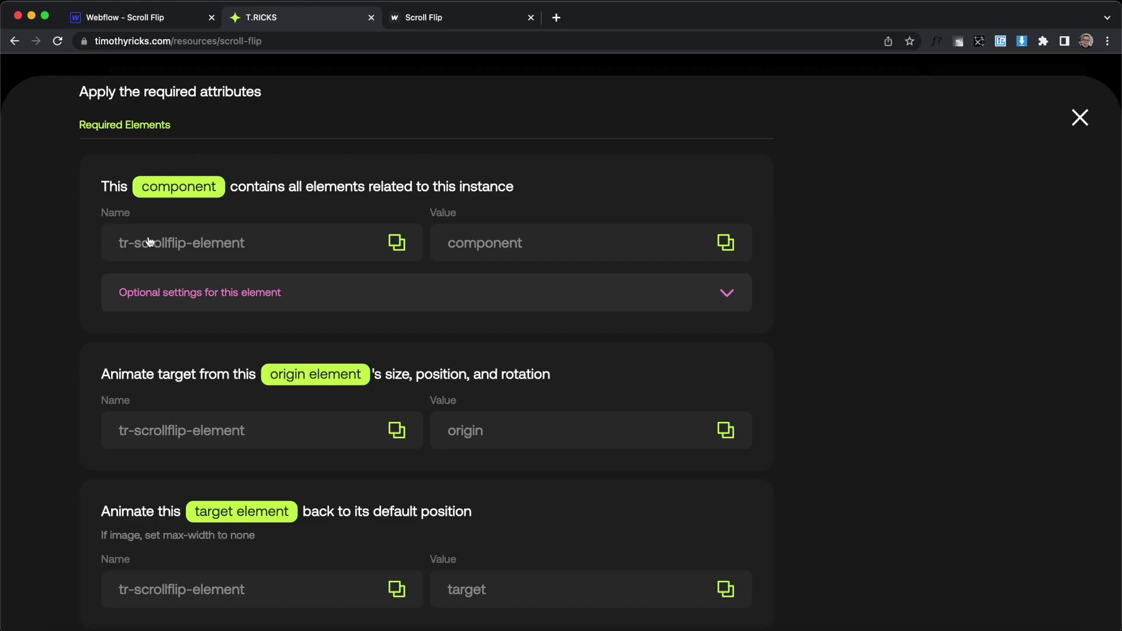
pyautogui.click(193, 303)
pyautogui.scroll(-2, 970, 342)
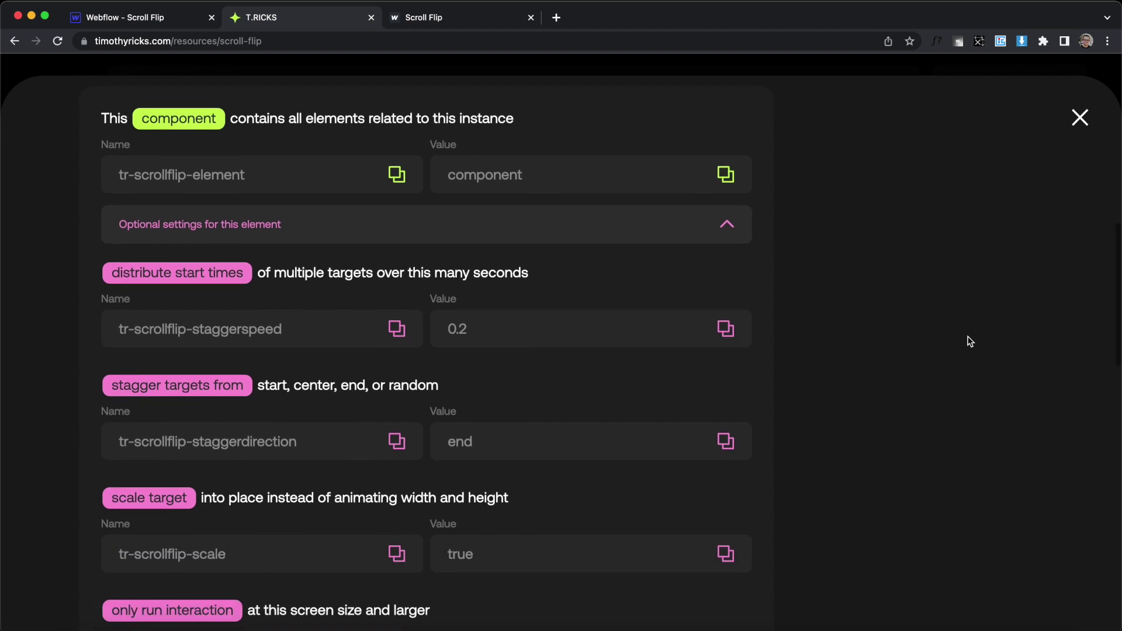
pyautogui.click(211, 332)
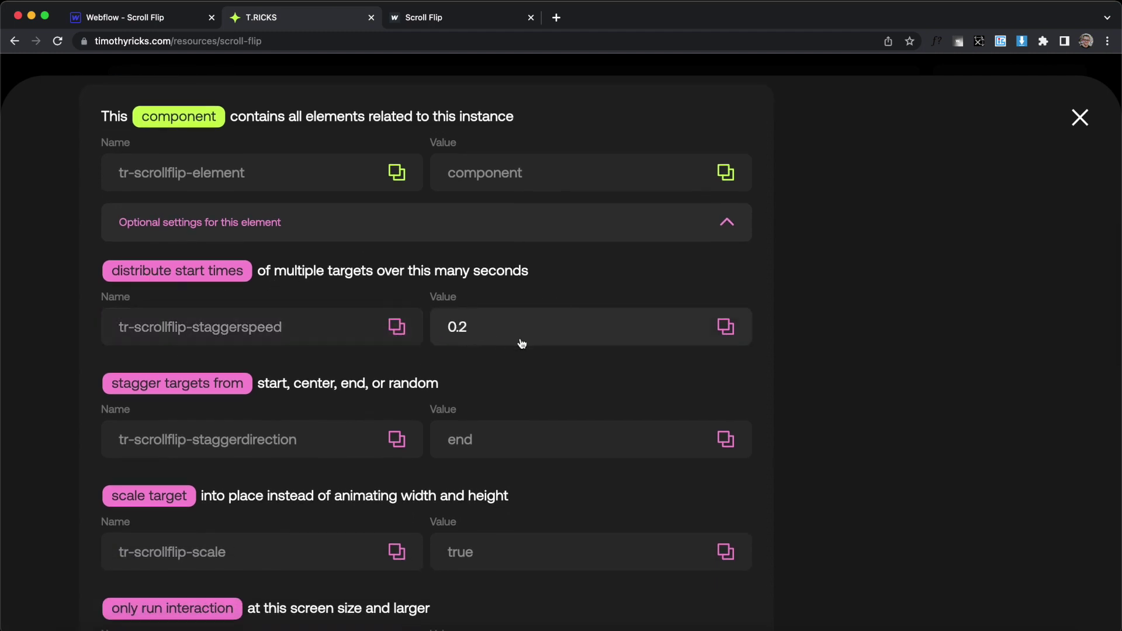
# Return to the Webflow Designer and add the custom attribute tr-scrollflip-staggerspeed with the value 0.2 to home-photos_component
pyautogui.click(115, 18)
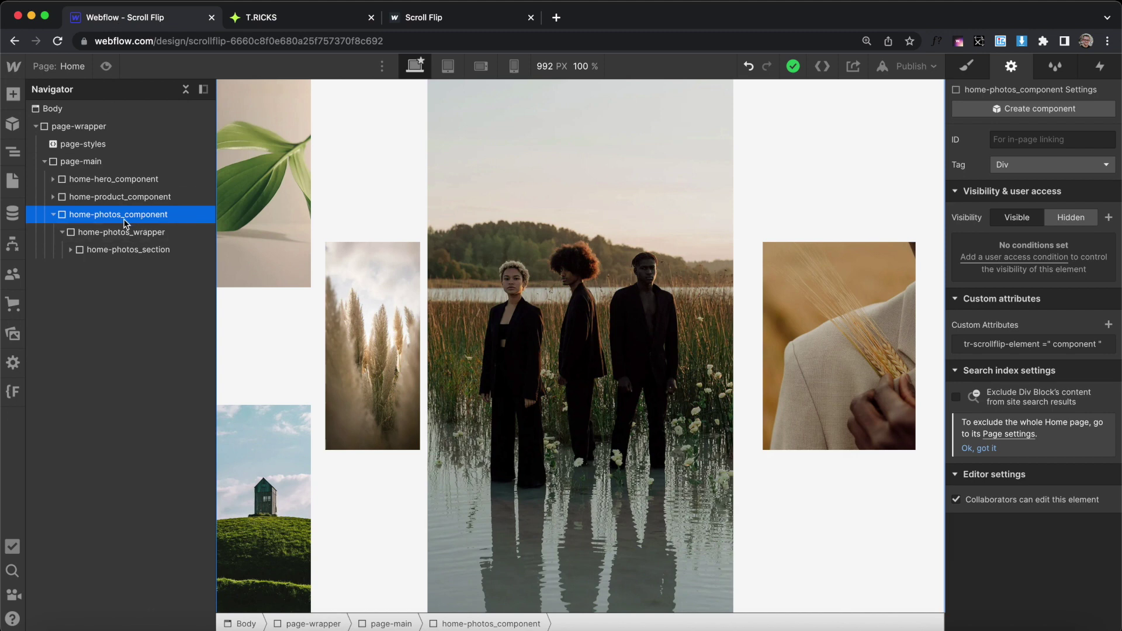
pyautogui.click(1109, 325)
pyautogui.click(1019, 389)
pyautogui.press('super+v')
pyautogui.click(1013, 415)
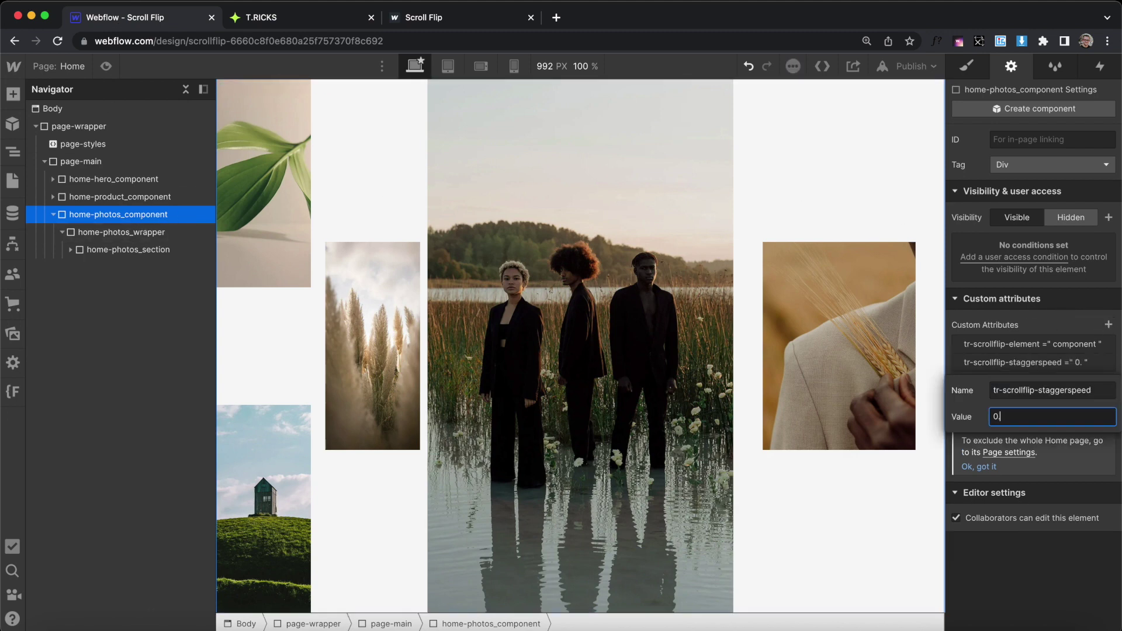
pyautogui.click(1040, 446)
# Publish the site to its webflow.io domain and check the staggered photo animation on the live page
pyautogui.click(912, 66)
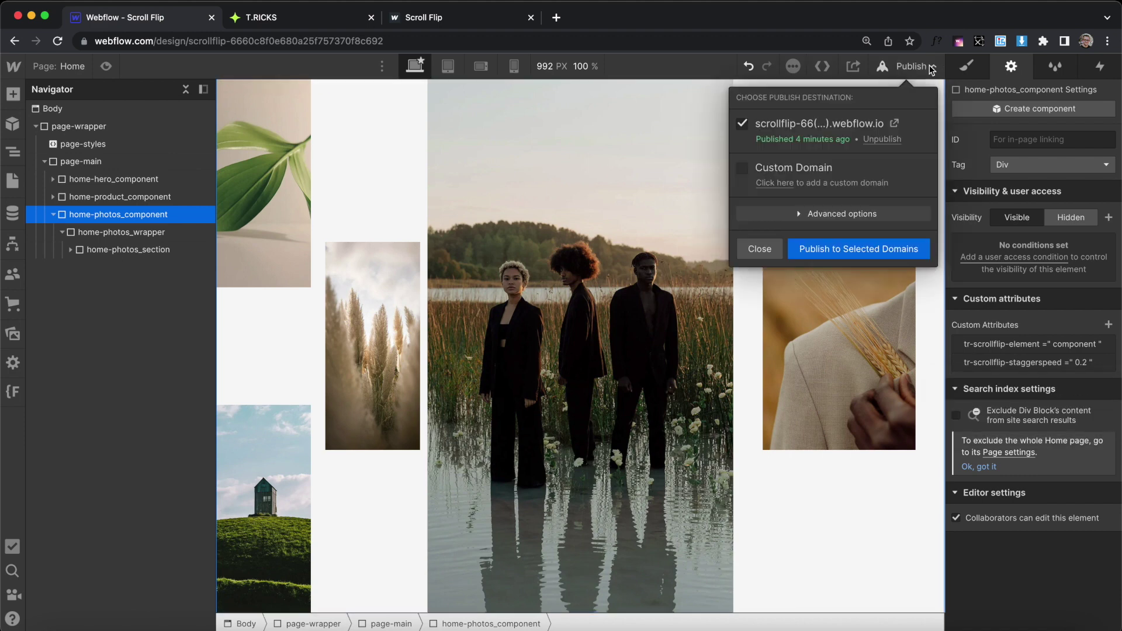
pyautogui.click(882, 241)
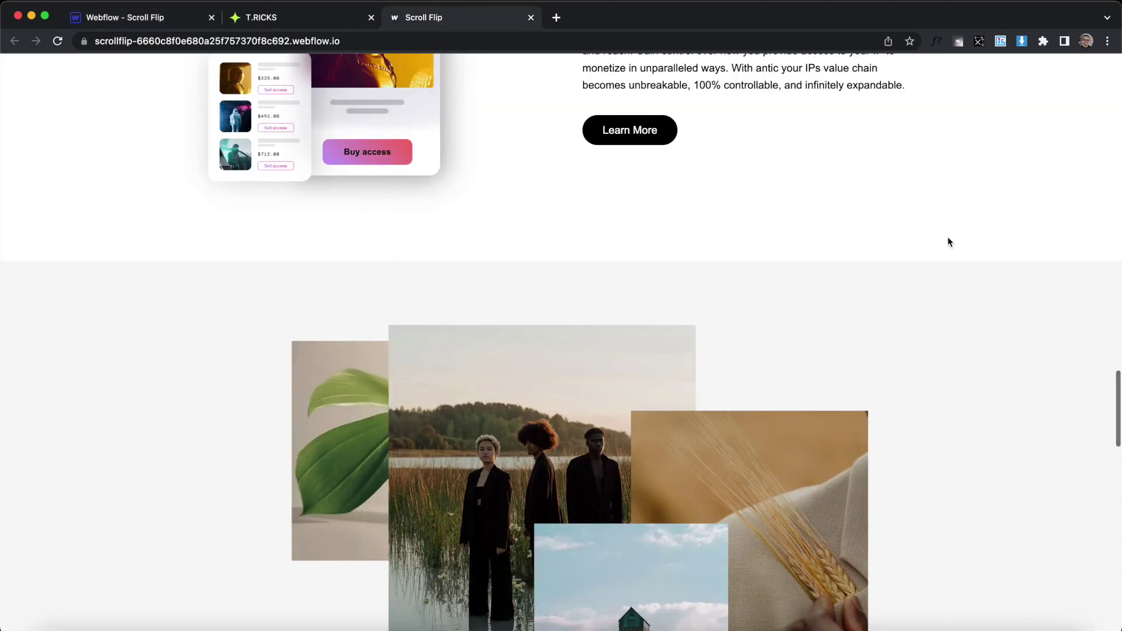
pyautogui.scroll(-4, 948, 237)
pyautogui.scroll(-3, 949, 236)
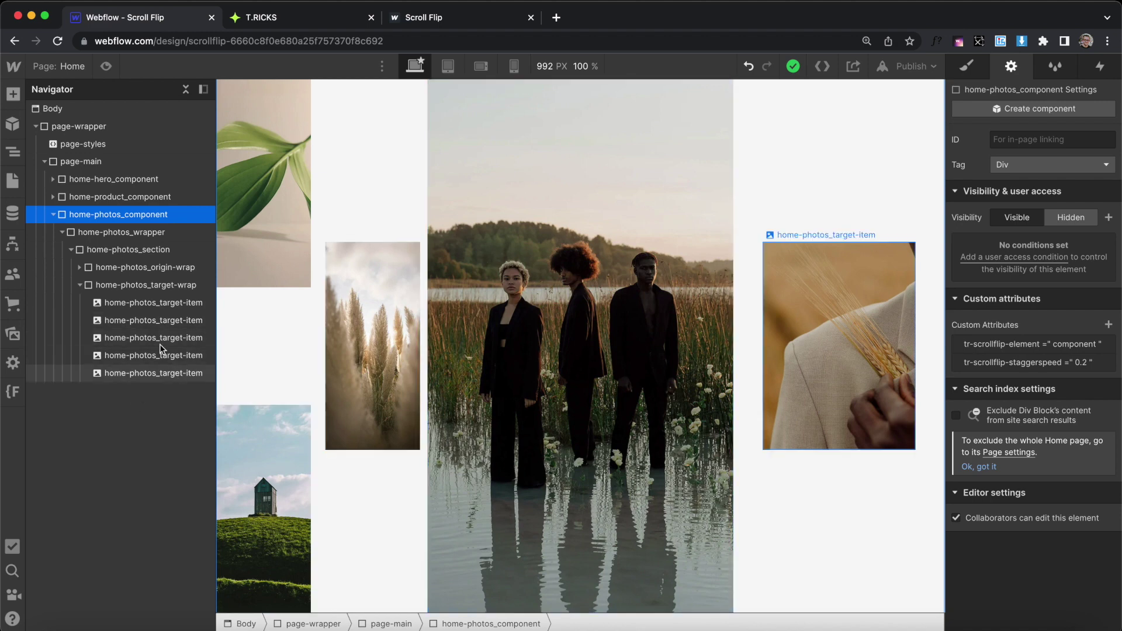
# Review the stagger direction options on the T.RICKS page against the order of the target images in home-photos_target-wrap
pyautogui.click(307, 22)
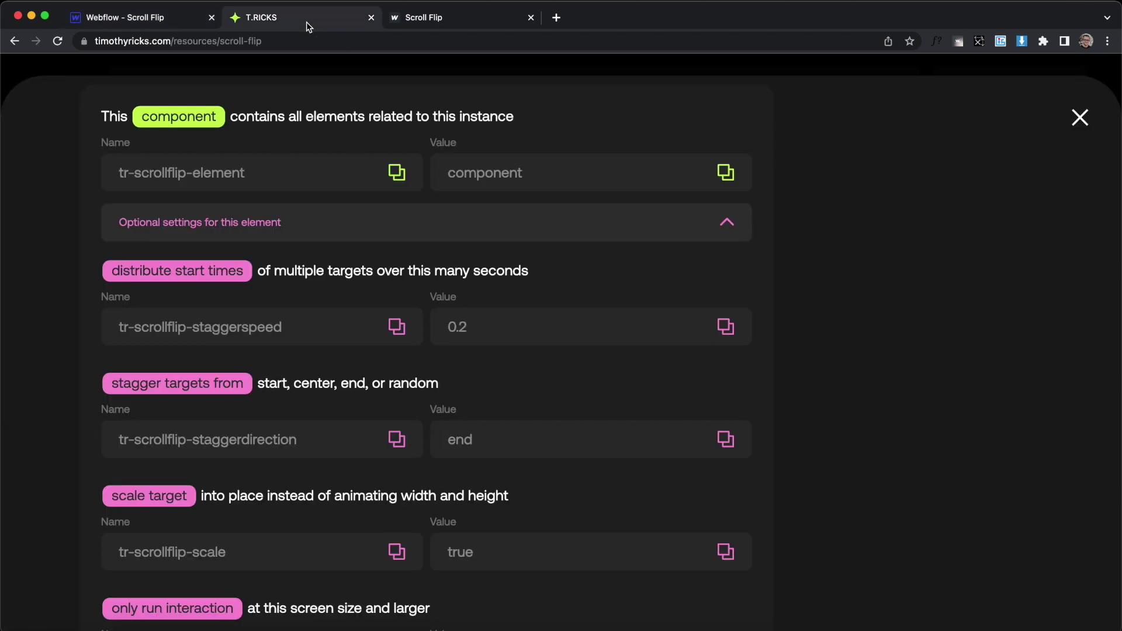
pyautogui.scroll(-3, 962, 394)
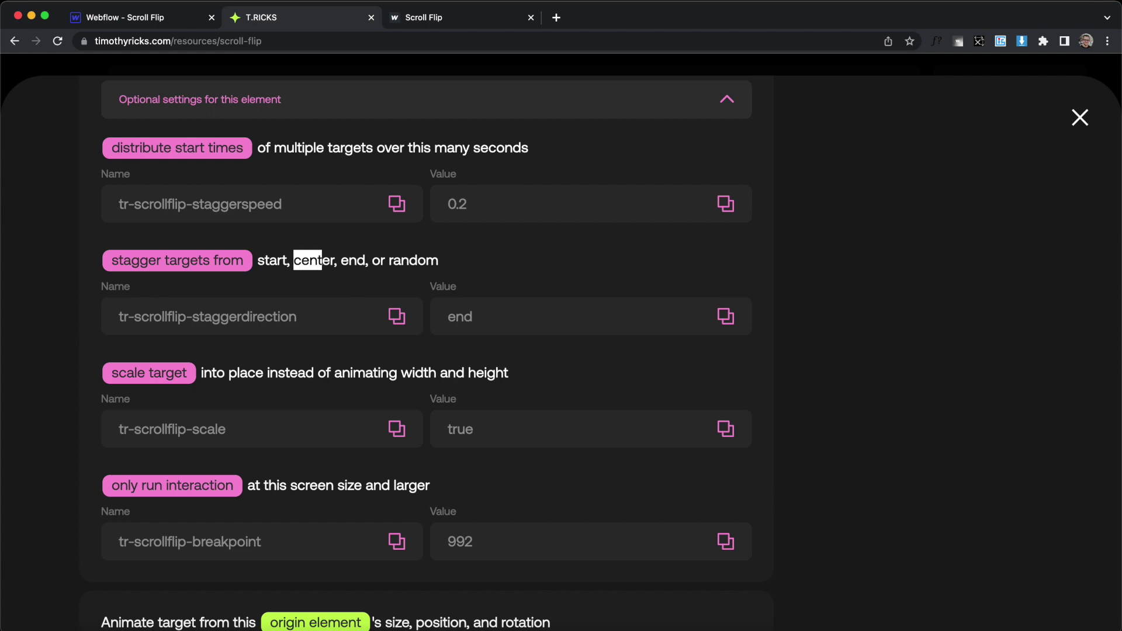
pyautogui.click(140, 17)
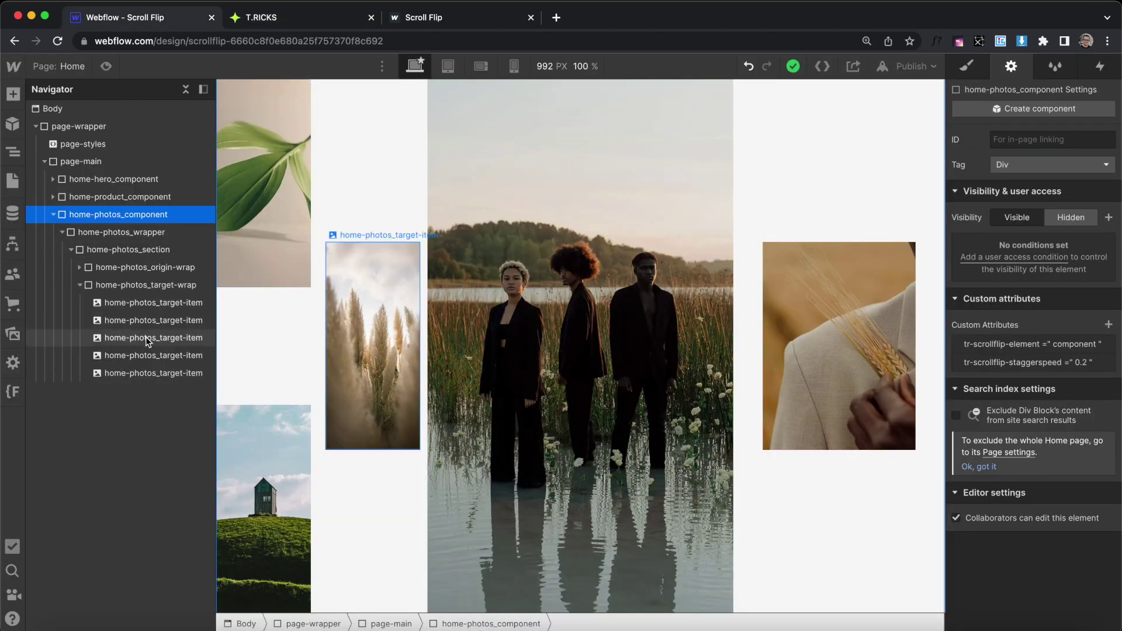
pyautogui.click(308, 21)
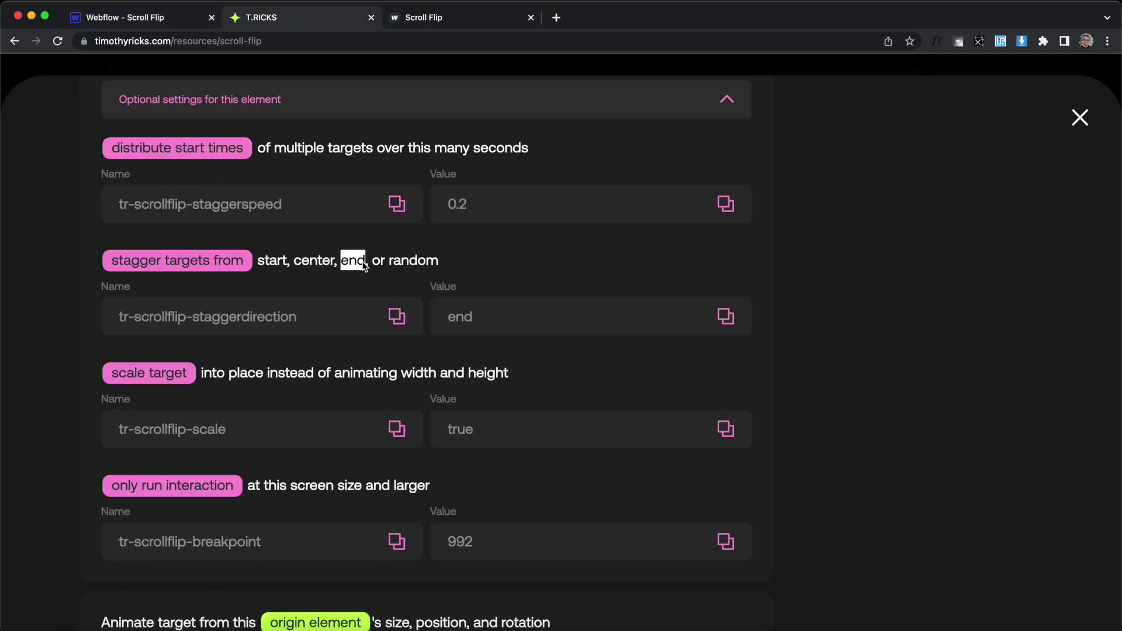
pyautogui.click(168, 21)
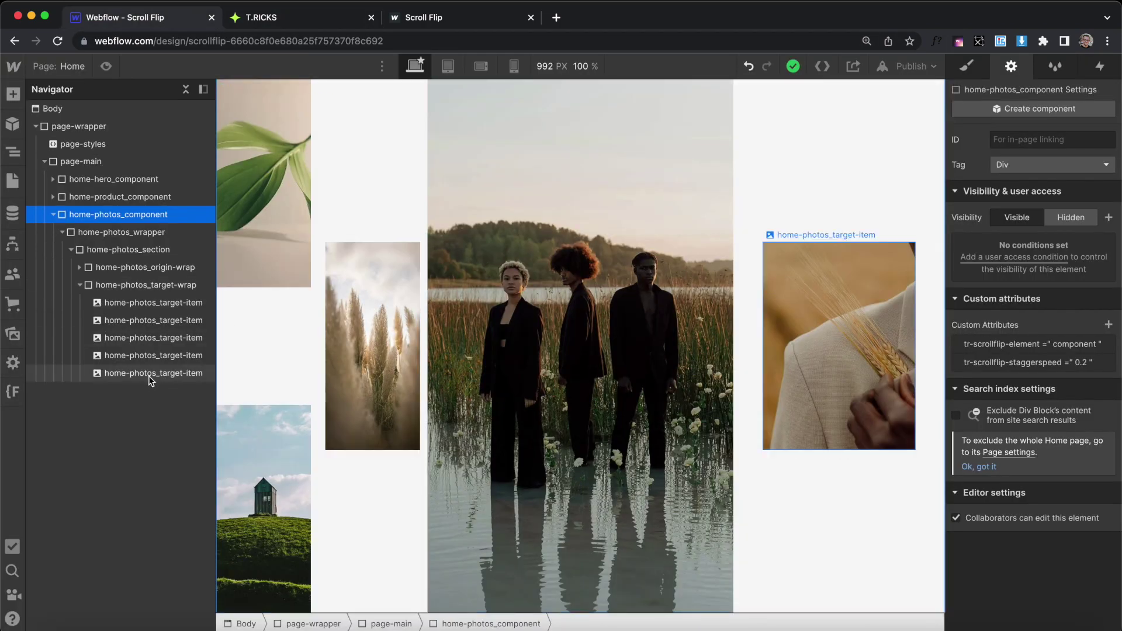
# Copy the stagger direction attribute name from the T.RICKS page and add tr-scrollflip-staggerdirection with the value random to home-photos_component
pyautogui.click(280, 14)
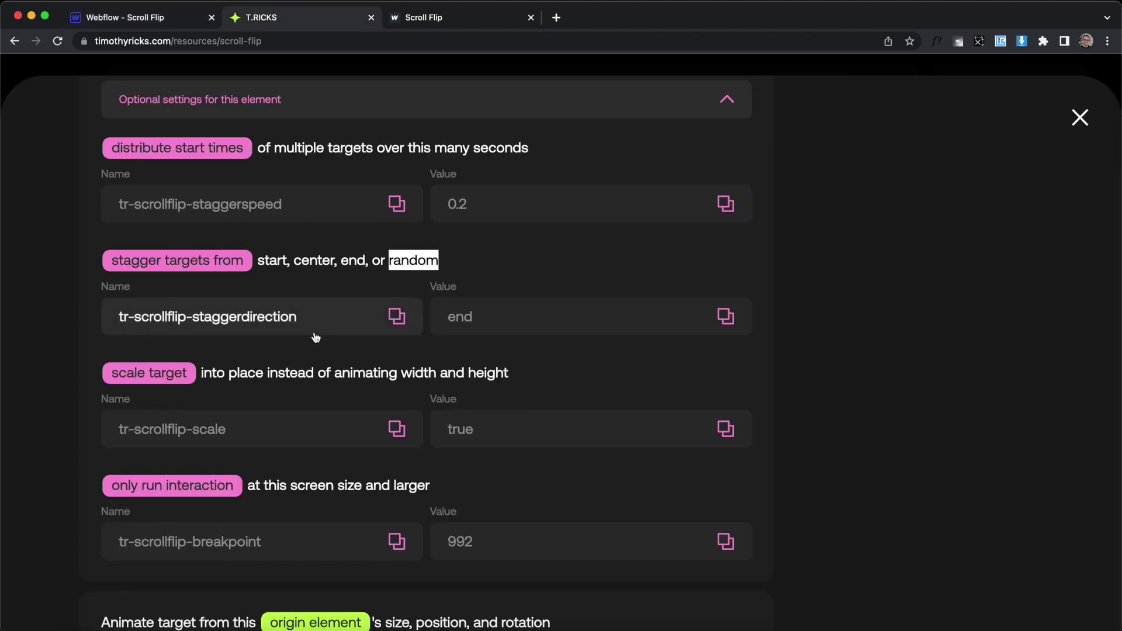
pyautogui.click(206, 323)
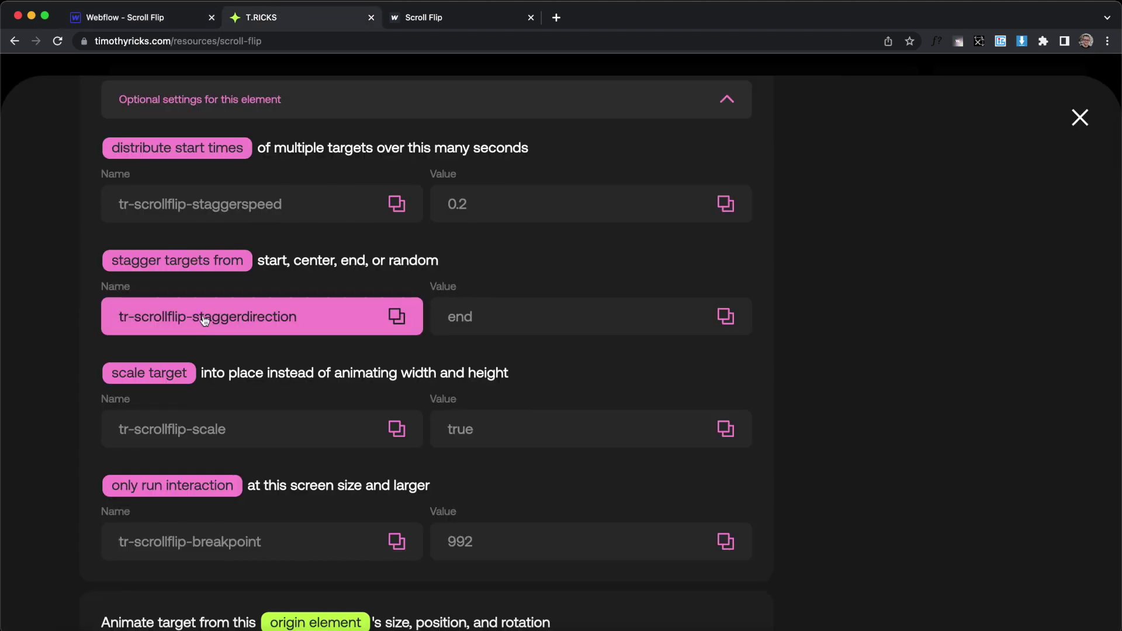
pyautogui.click(98, 15)
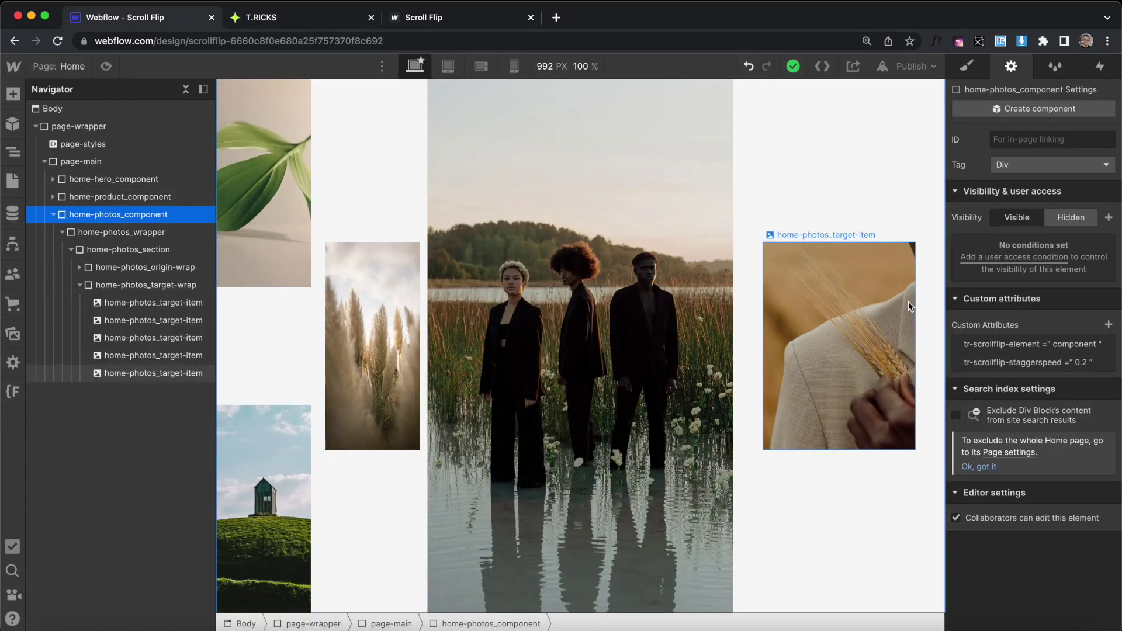
pyautogui.click(1109, 325)
pyautogui.write('tr-scrollflip-staggerdirection')
pyautogui.press('Tab')
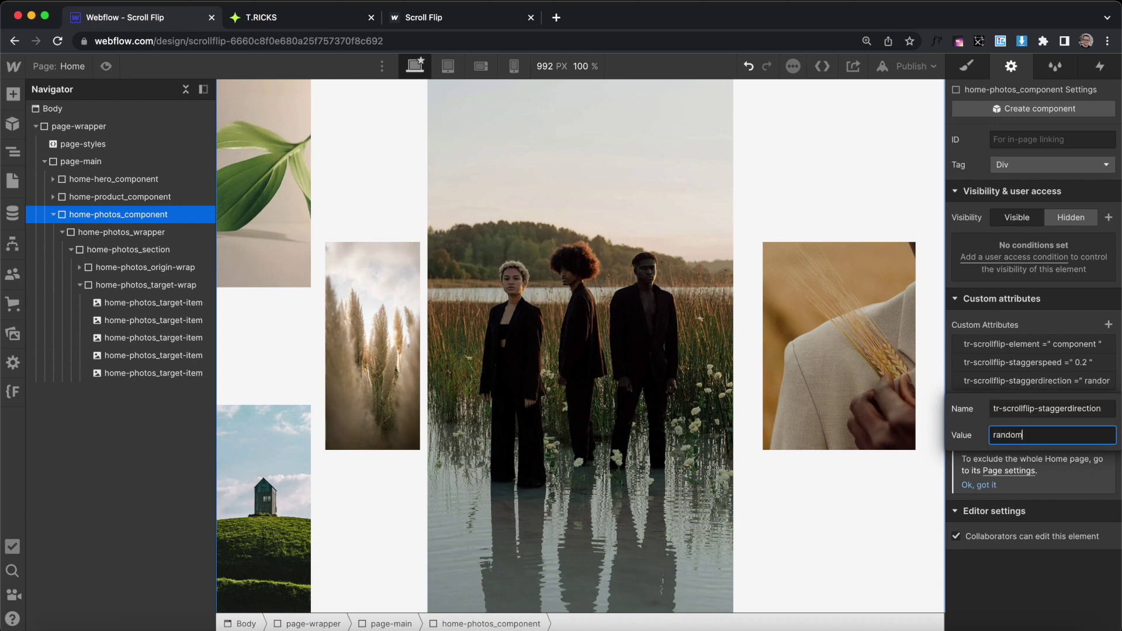
# Publish the site to its webflow.io domain and check the random-order photo stagger on the live page
pyautogui.press('Return')
pyautogui.click(928, 69)
pyautogui.click(860, 249)
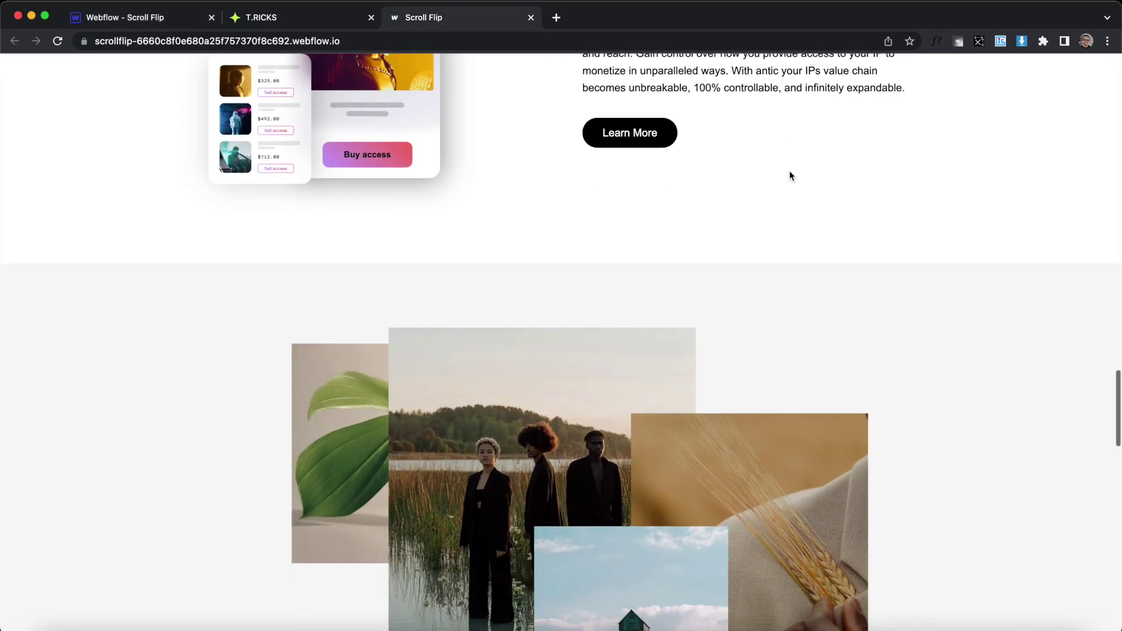
pyautogui.scroll(-5, 790, 175)
pyautogui.scroll(-5, 789, 176)
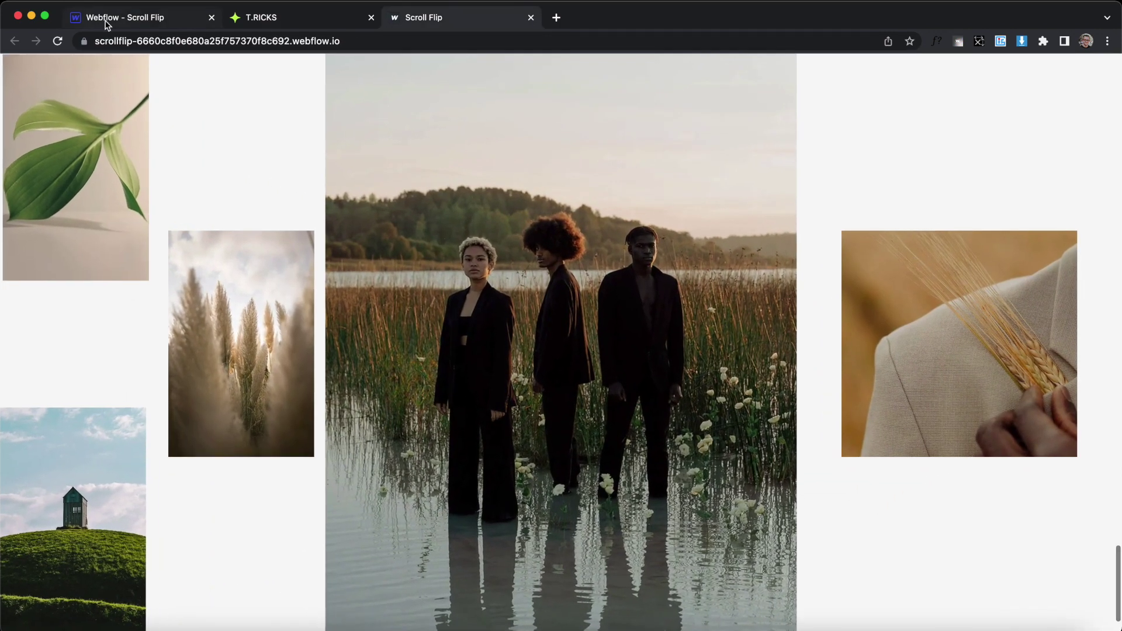
# Return to the Webflow Designer and inspect the photos section at the mobile landscape breakpoint before restoring the desktop view
pyautogui.click(106, 18)
pyautogui.click(481, 66)
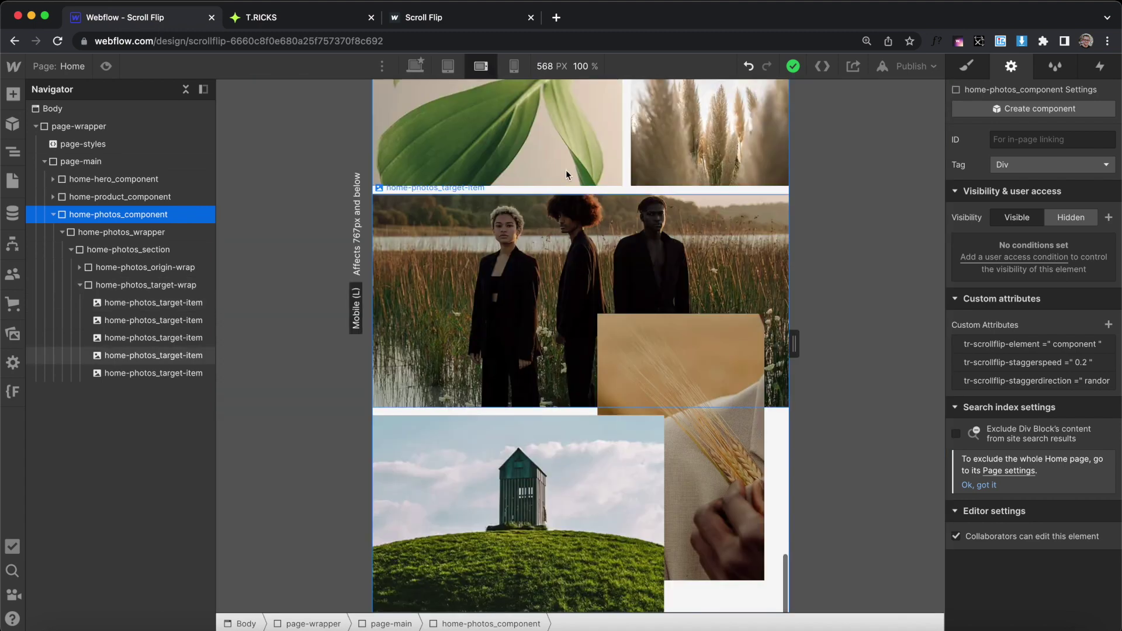
pyautogui.click(414, 69)
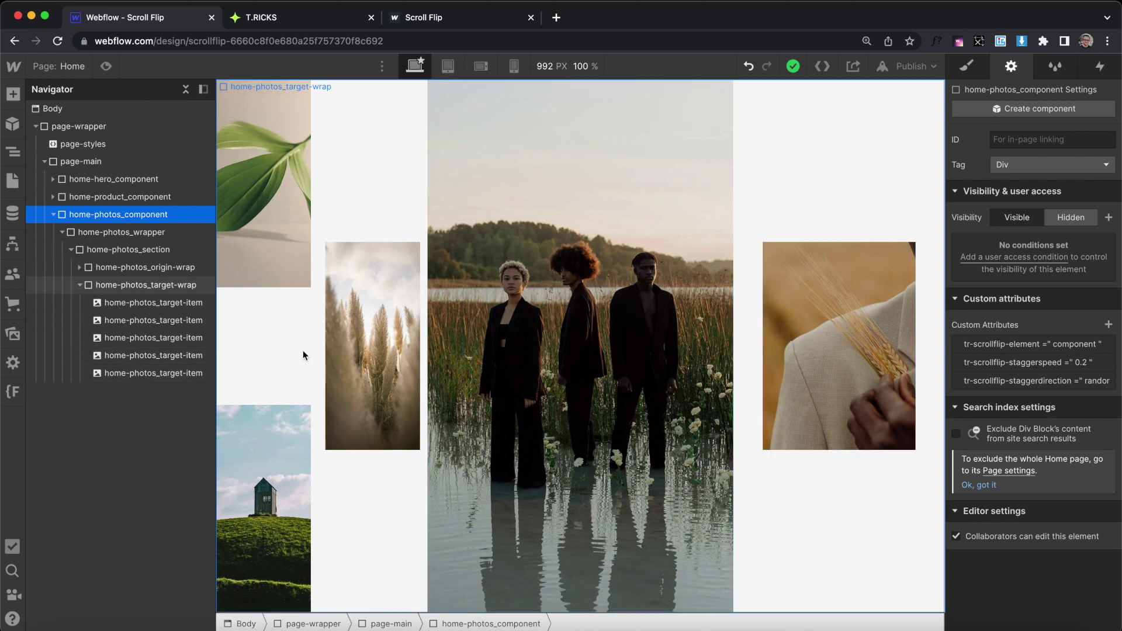
# Copy the attribute name of the minimum screen size setting from the T.RICKS page and return to the Webflow Designer
pyautogui.click(295, 17)
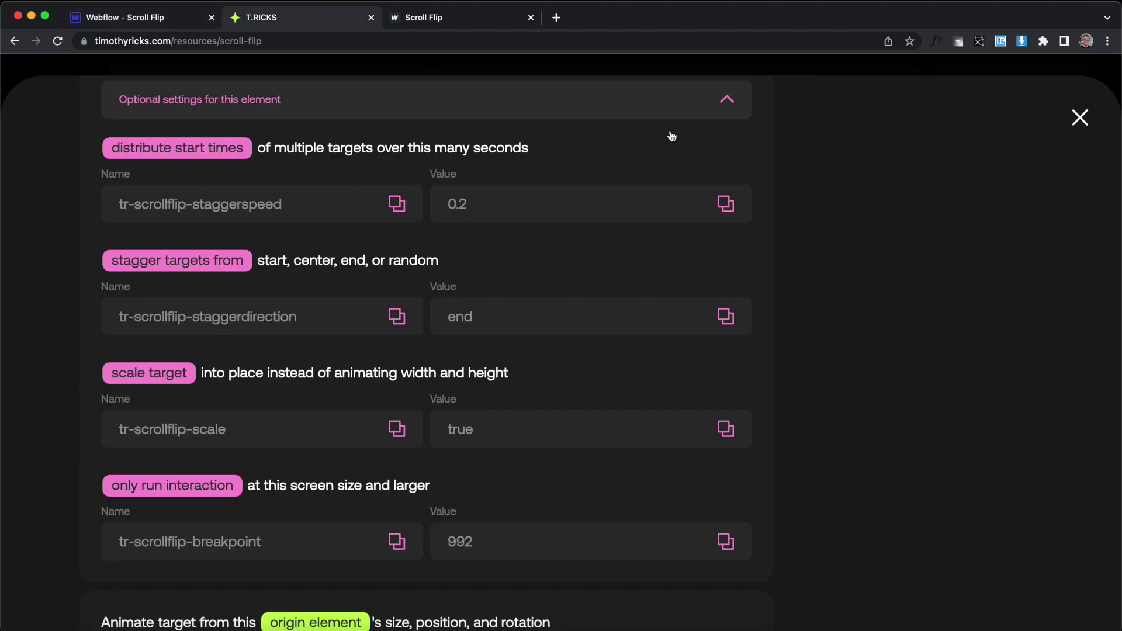
pyautogui.scroll(-3, 969, 283)
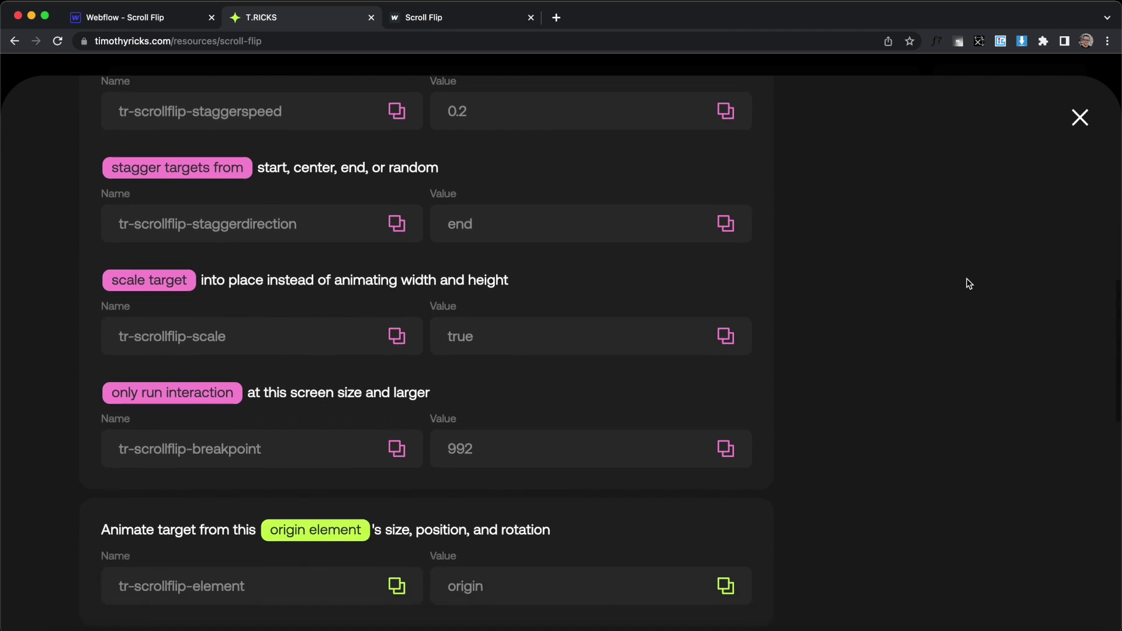
pyautogui.click(358, 454)
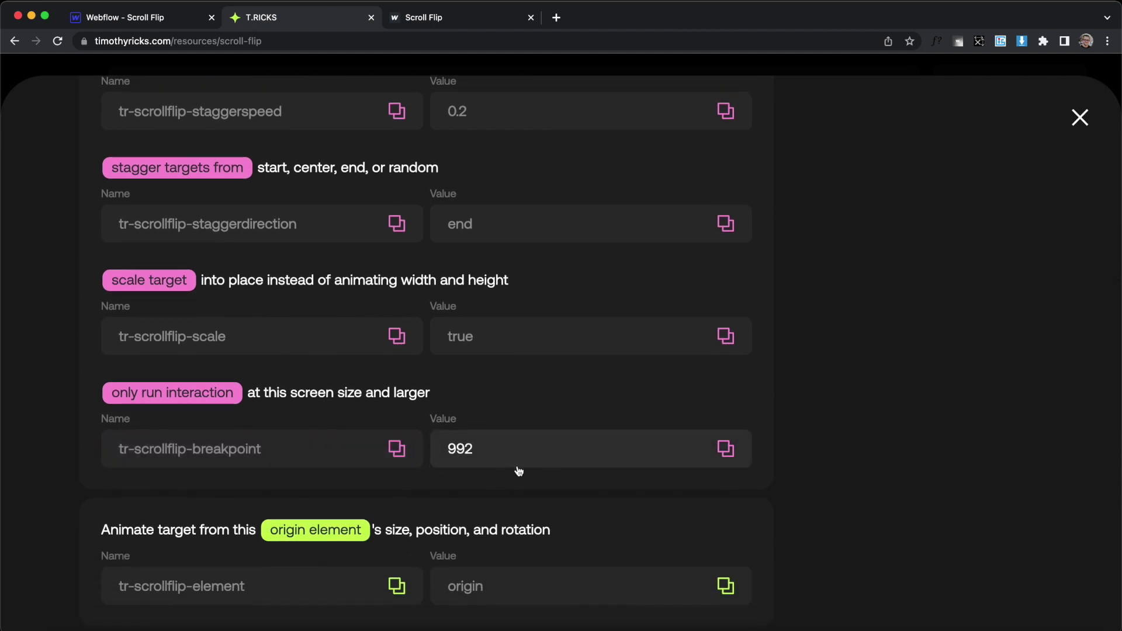
pyautogui.click(143, 18)
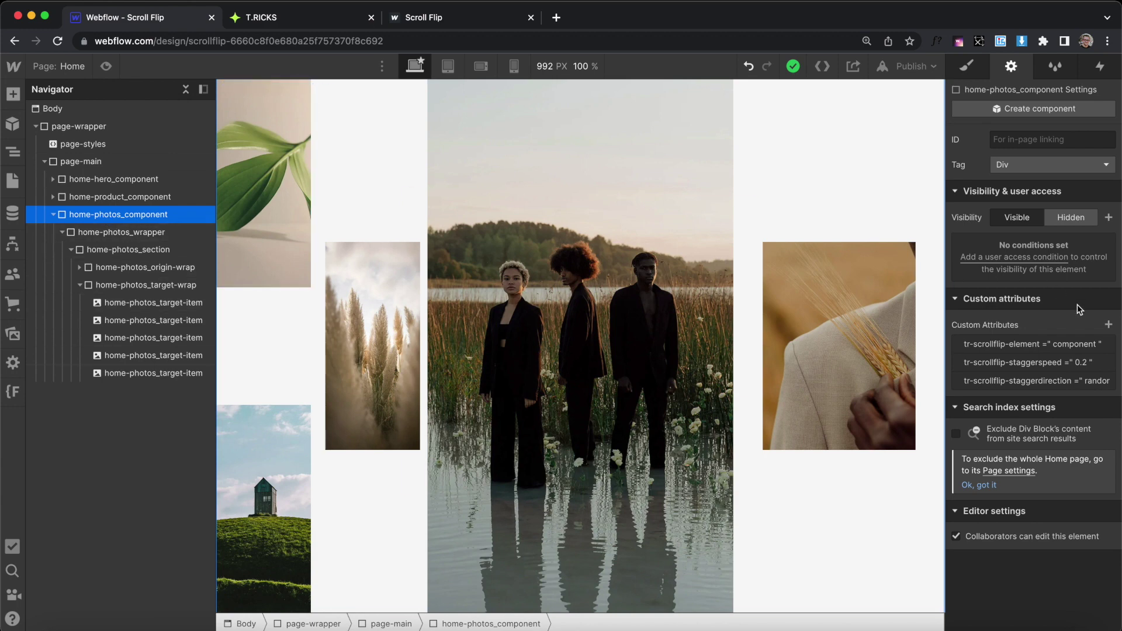
# Add the custom attribute tr-scrollflip-breakpoint with the value 99 to home-photos_component
pyautogui.click(1109, 325)
pyautogui.click(1014, 427)
pyautogui.write('tr-scrollflip-breakpoint')
pyautogui.click(1019, 452)
pyautogui.write('99')
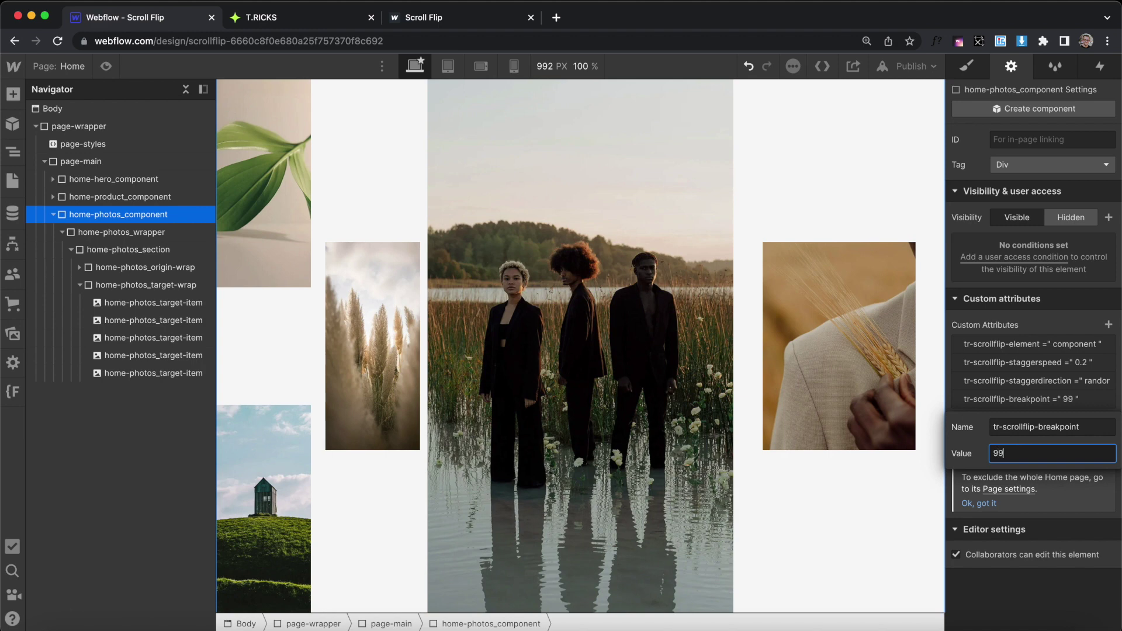
pyautogui.press('Return')
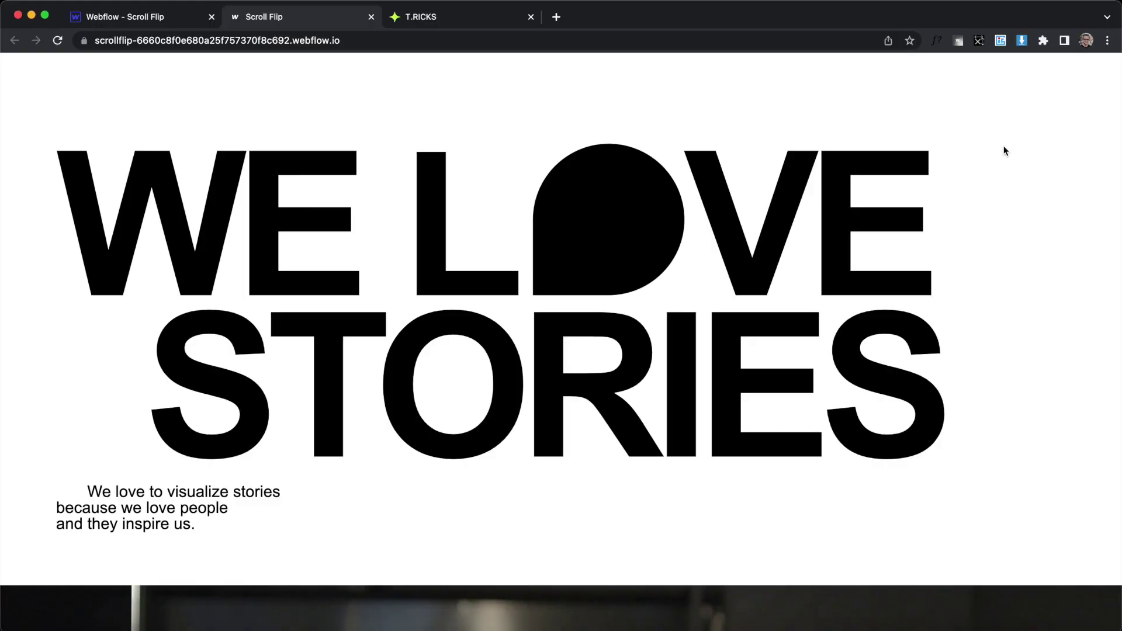
# Review the hero logo and Buy access button flip animations on the live Scroll Flip page
pyautogui.scroll(-7, 1004, 151)
pyautogui.scroll(-15, 1006, 151)
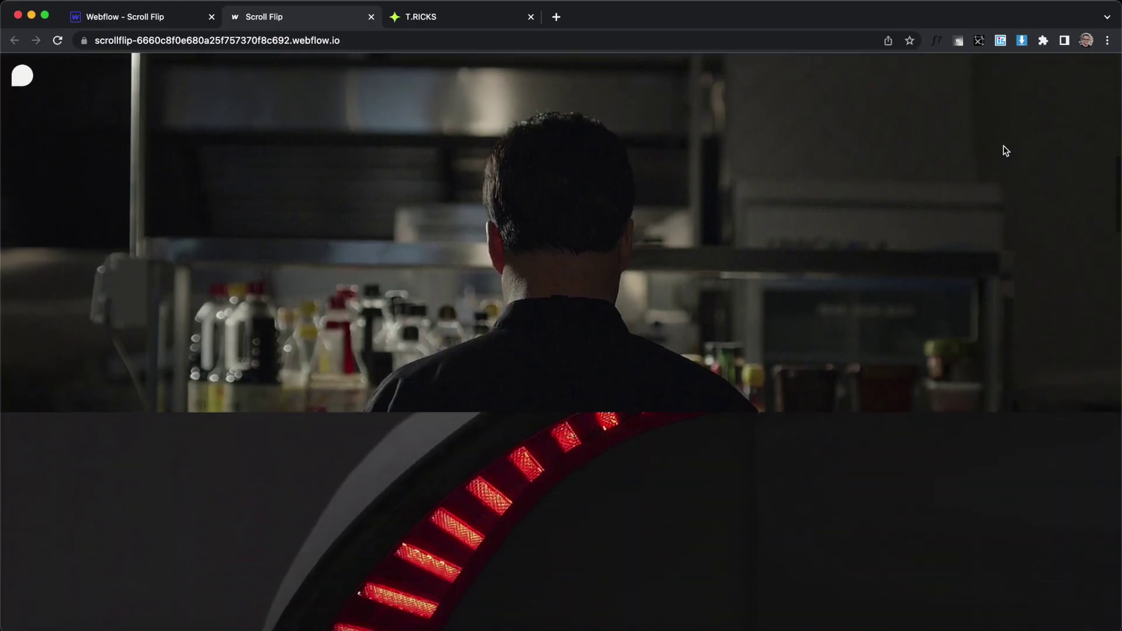
pyautogui.scroll(-8, 1005, 150)
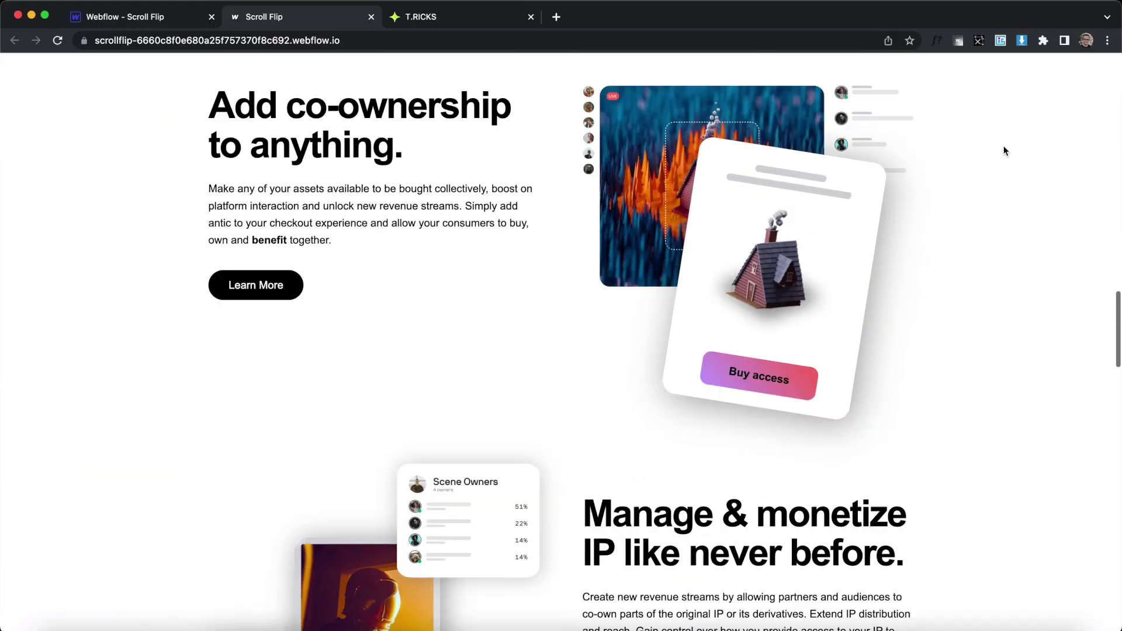
pyautogui.scroll(2, 1005, 151)
# Switch to T.RICKS, view the GSAP Course from the gsap search results, and return to the results list
pyautogui.hotkey('ctrl', 'Tab')
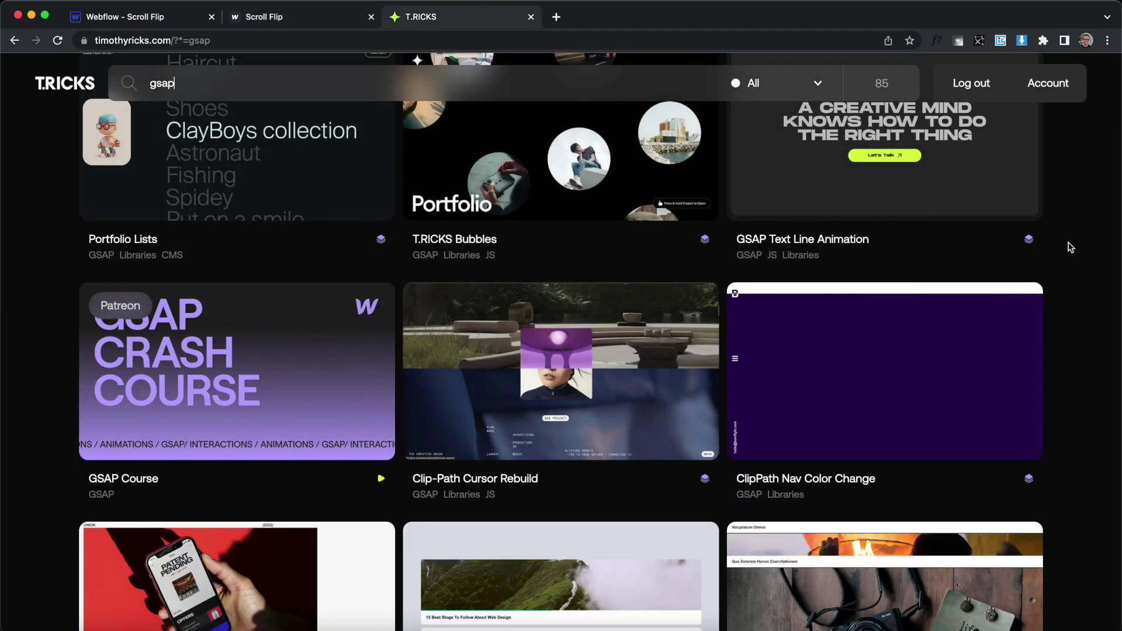
pyautogui.click(313, 385)
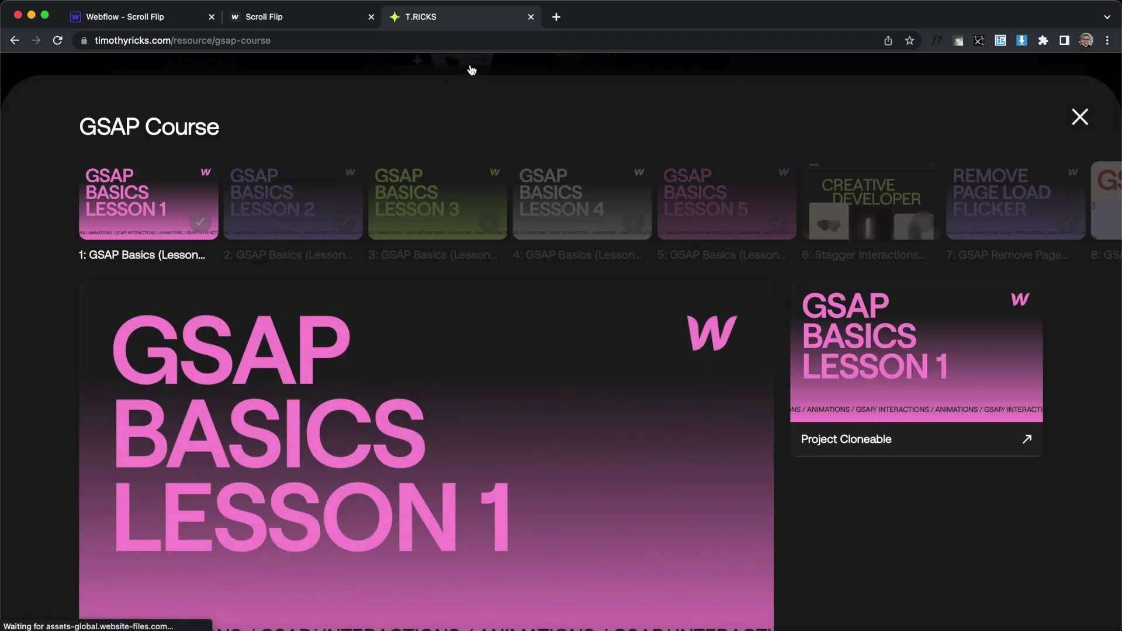
pyautogui.click(475, 66)
pyautogui.scroll(10, 1062, 291)
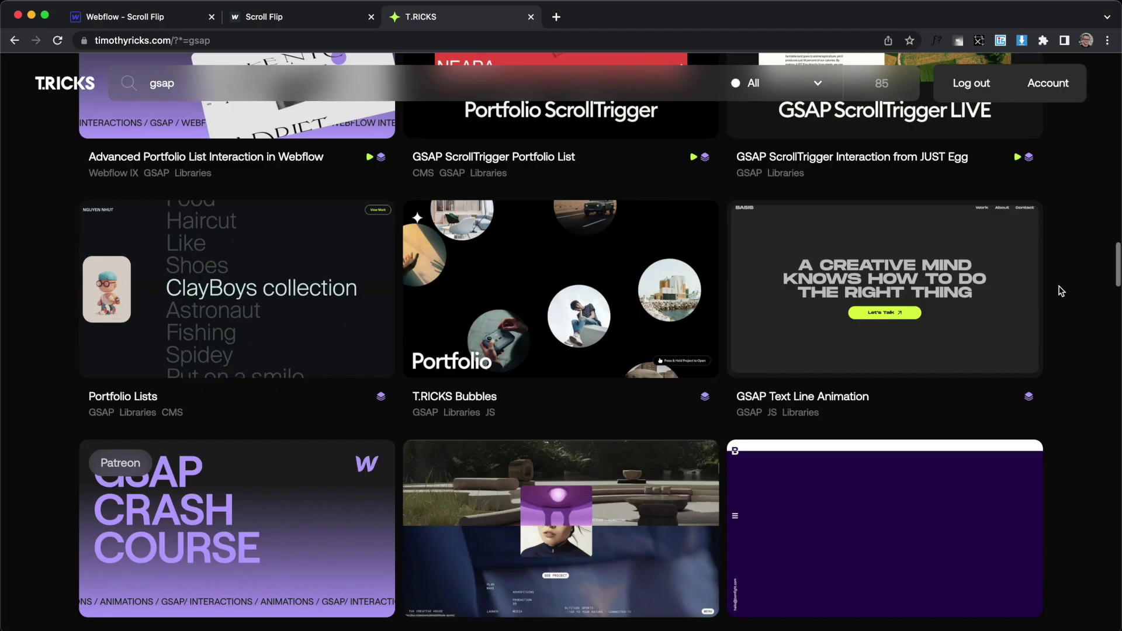